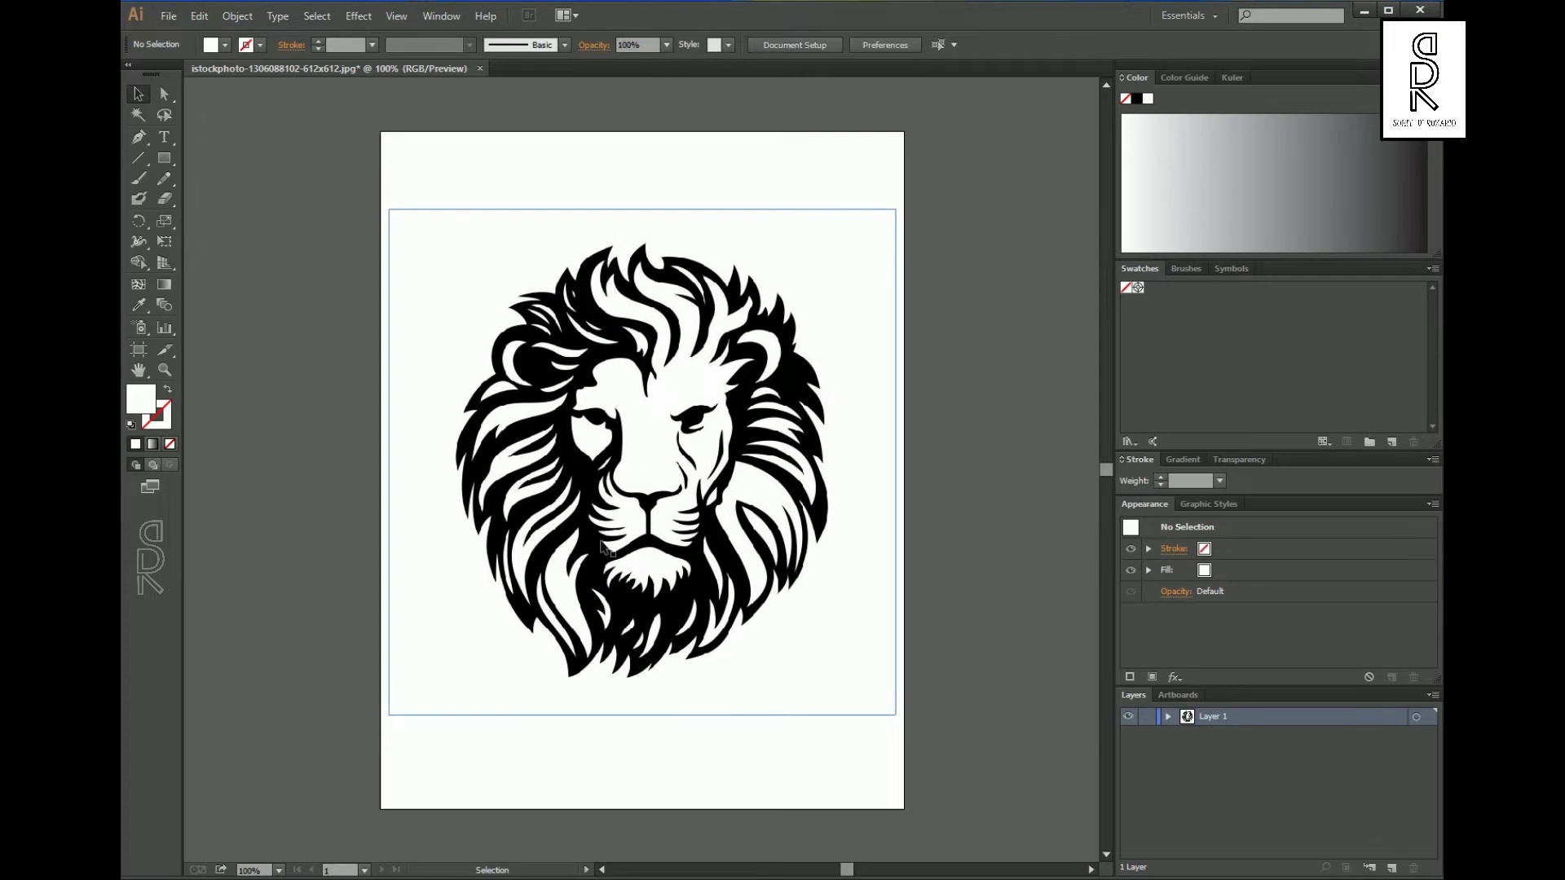
- Review the lion reference file in the ref_image folder, then return to Illustrator and examine the placed image's edges up close
mouse_move(725, 878)
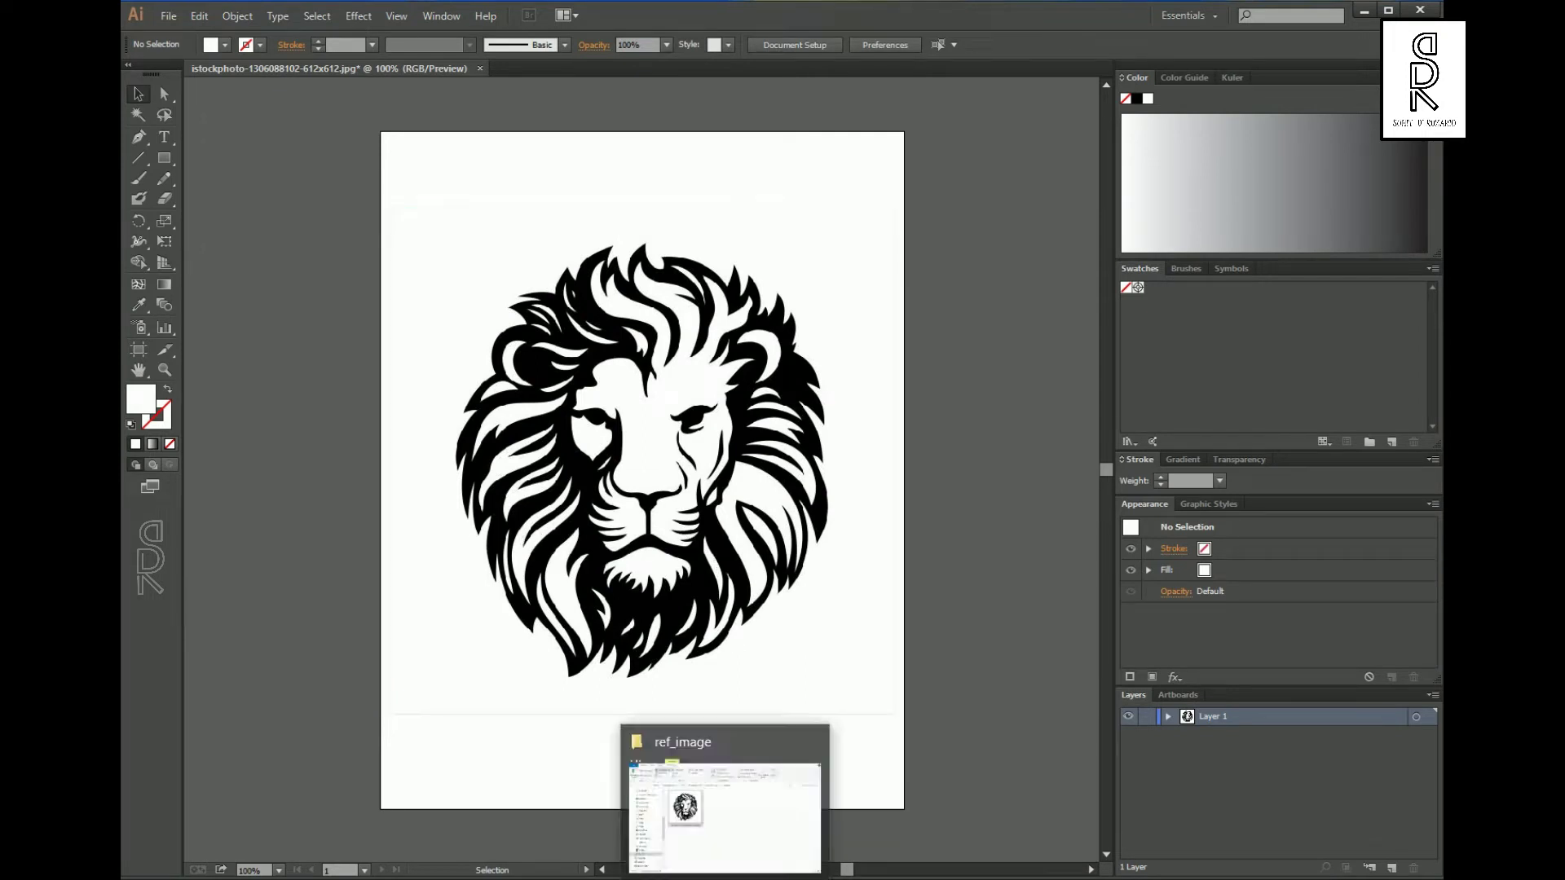
click(727, 823)
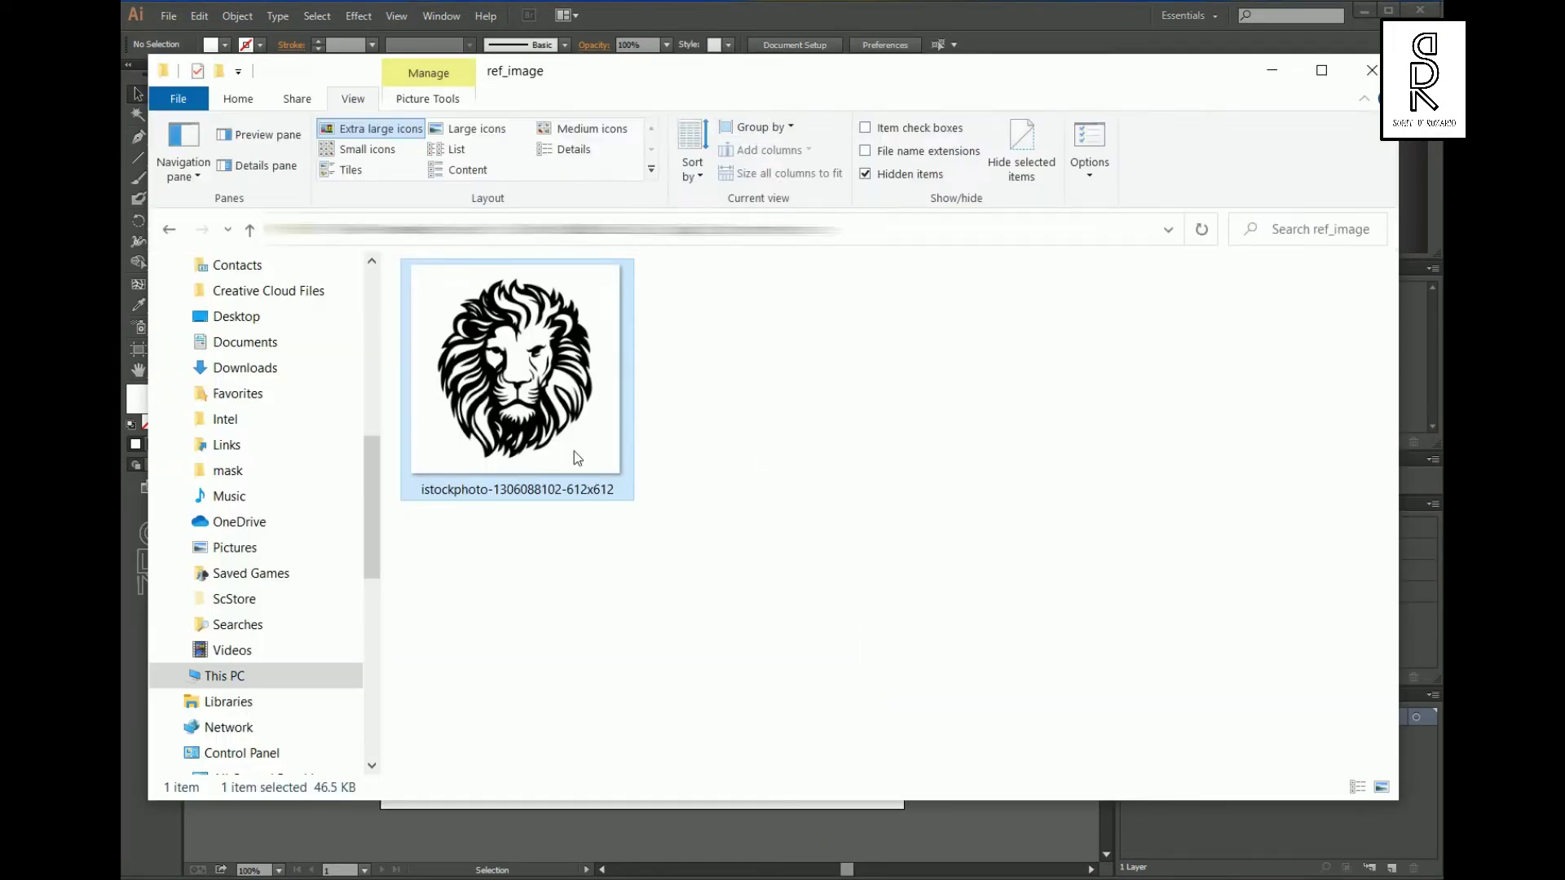
click(639, 524)
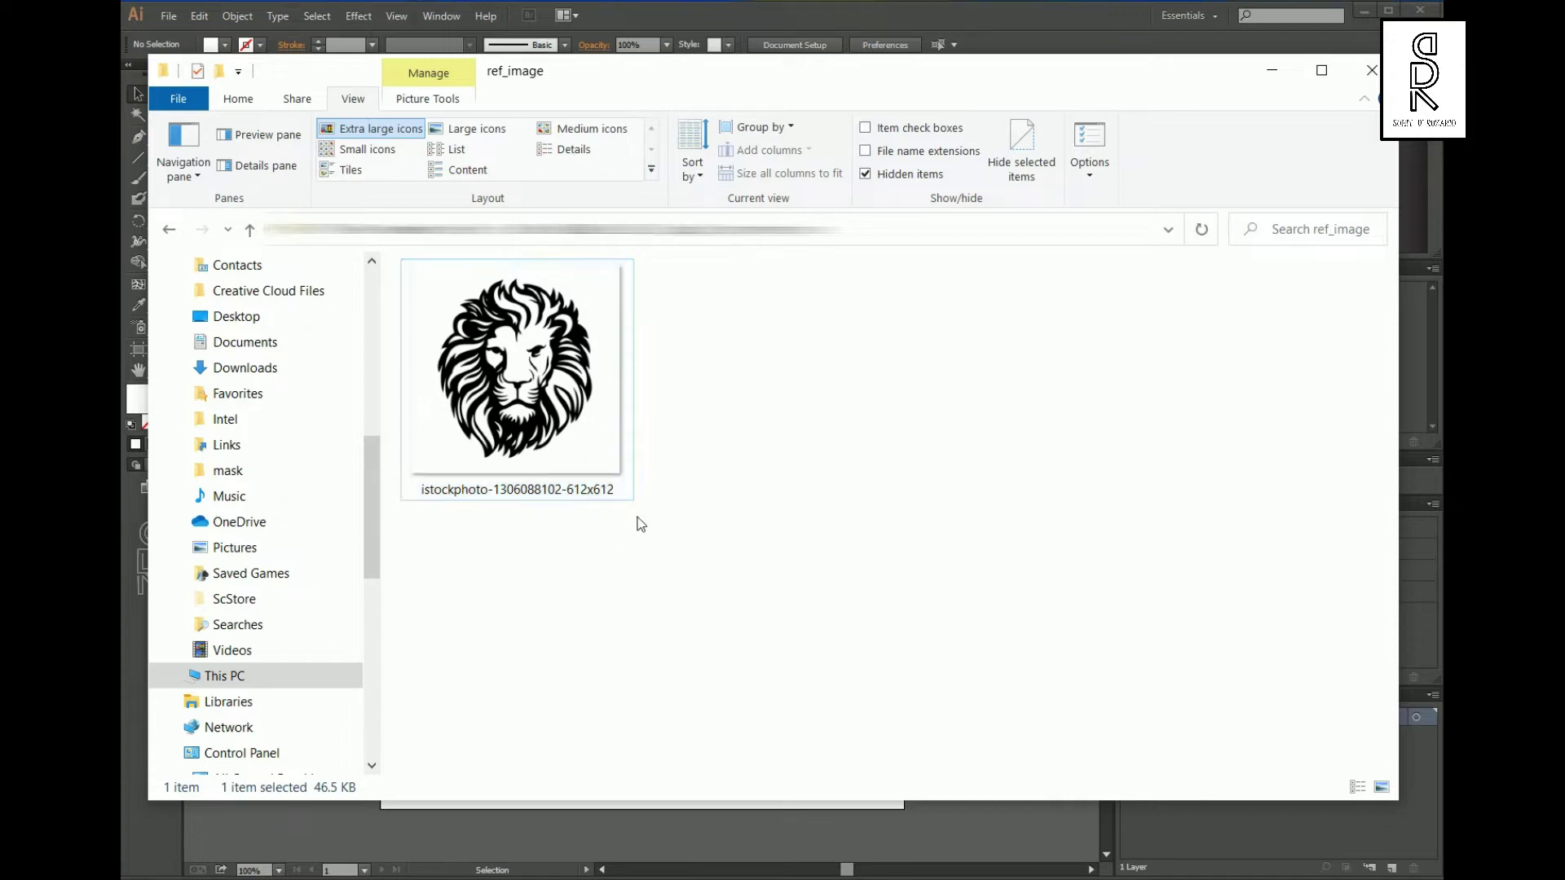
key(alt+Tab)
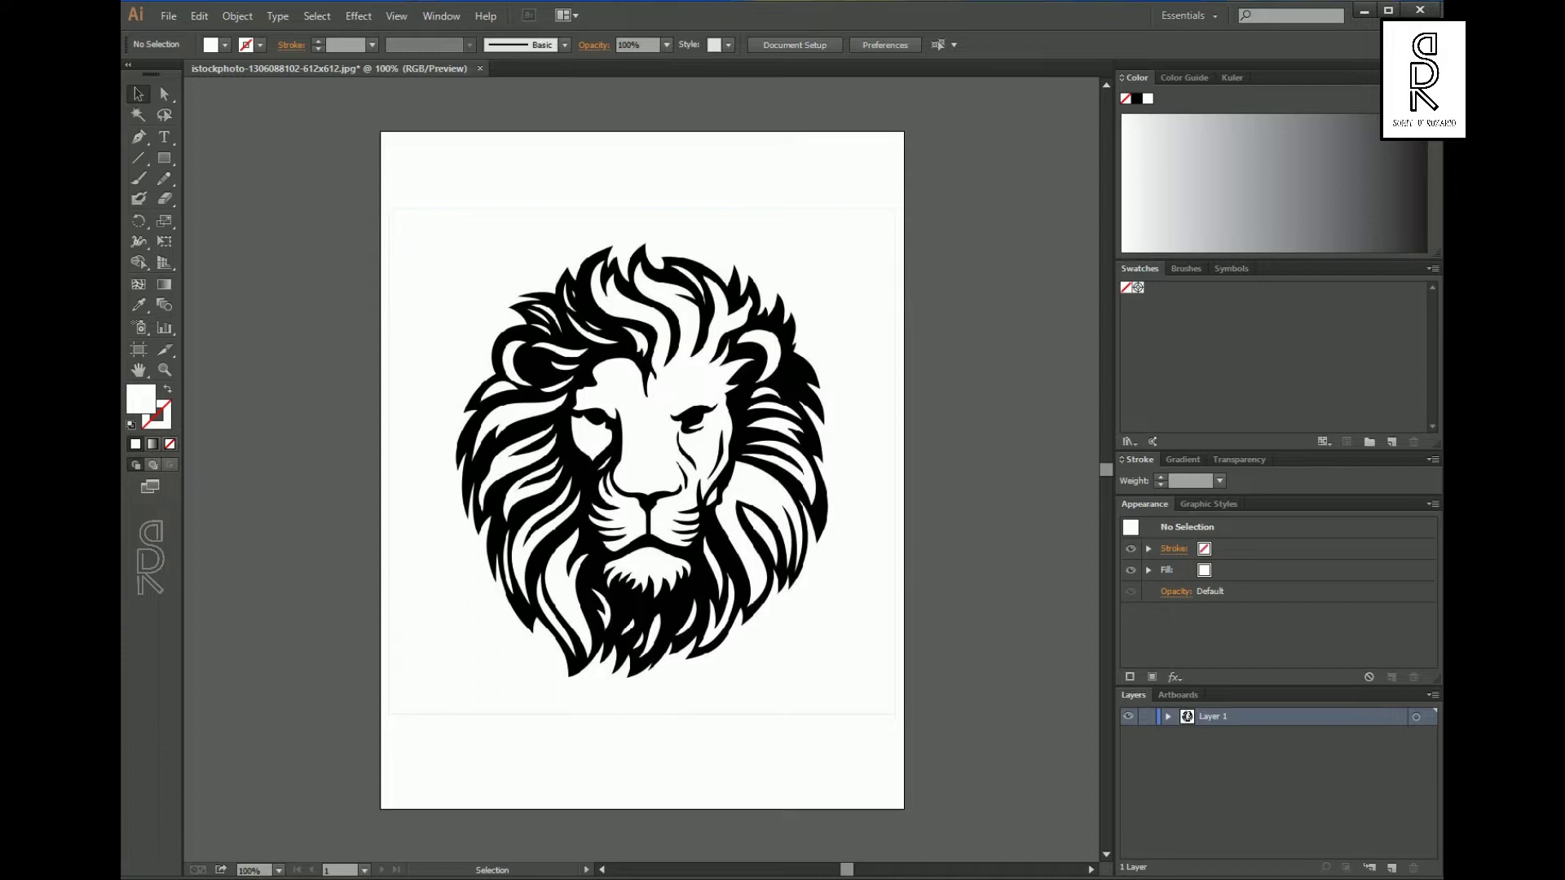
click(799, 398)
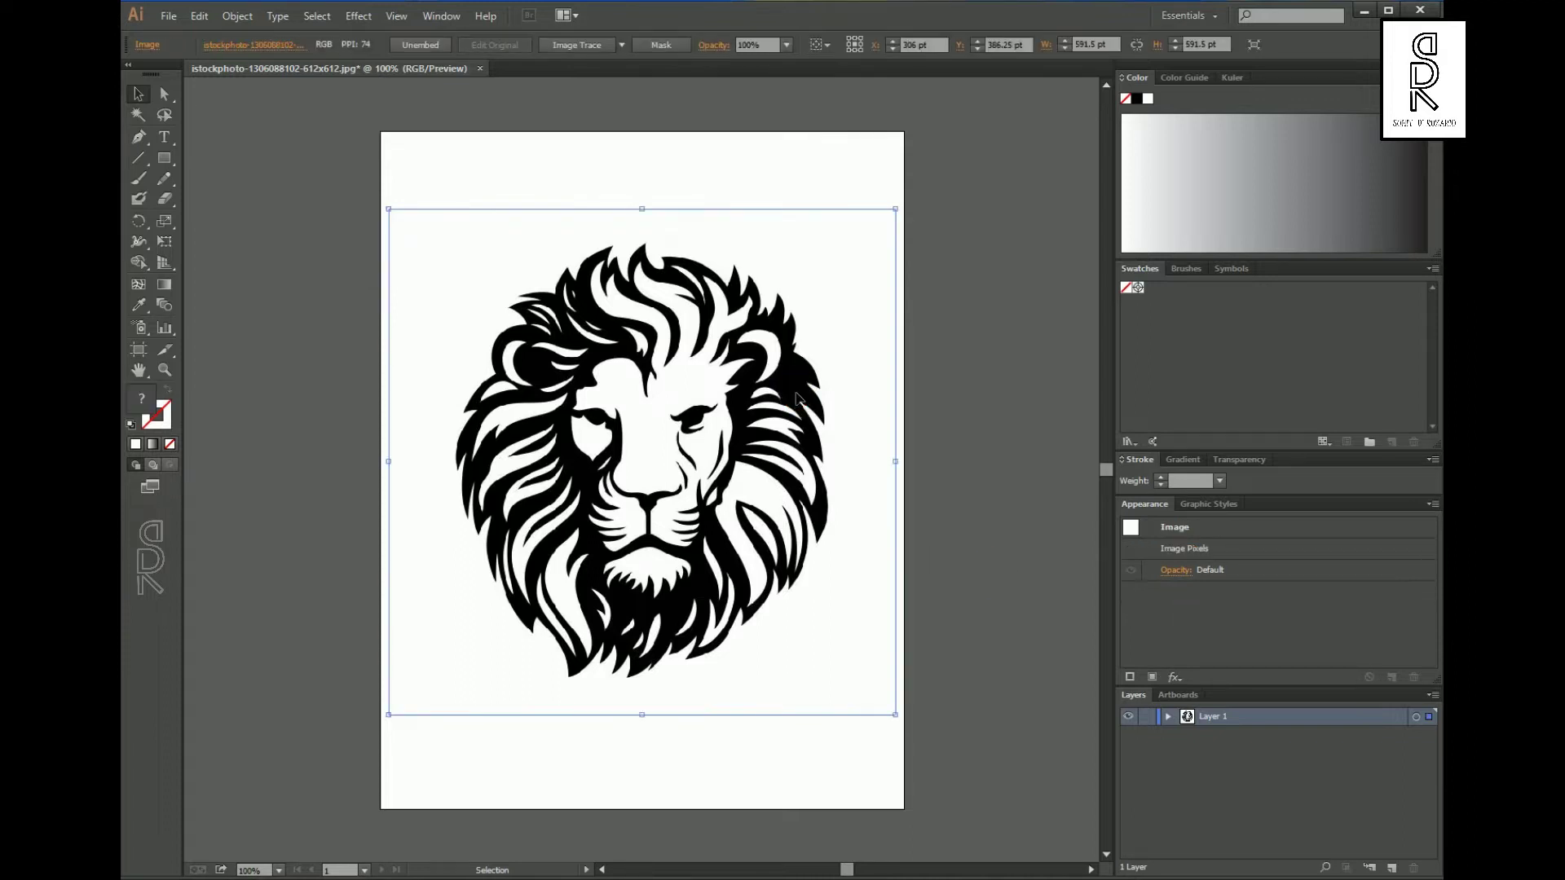
click(622, 45)
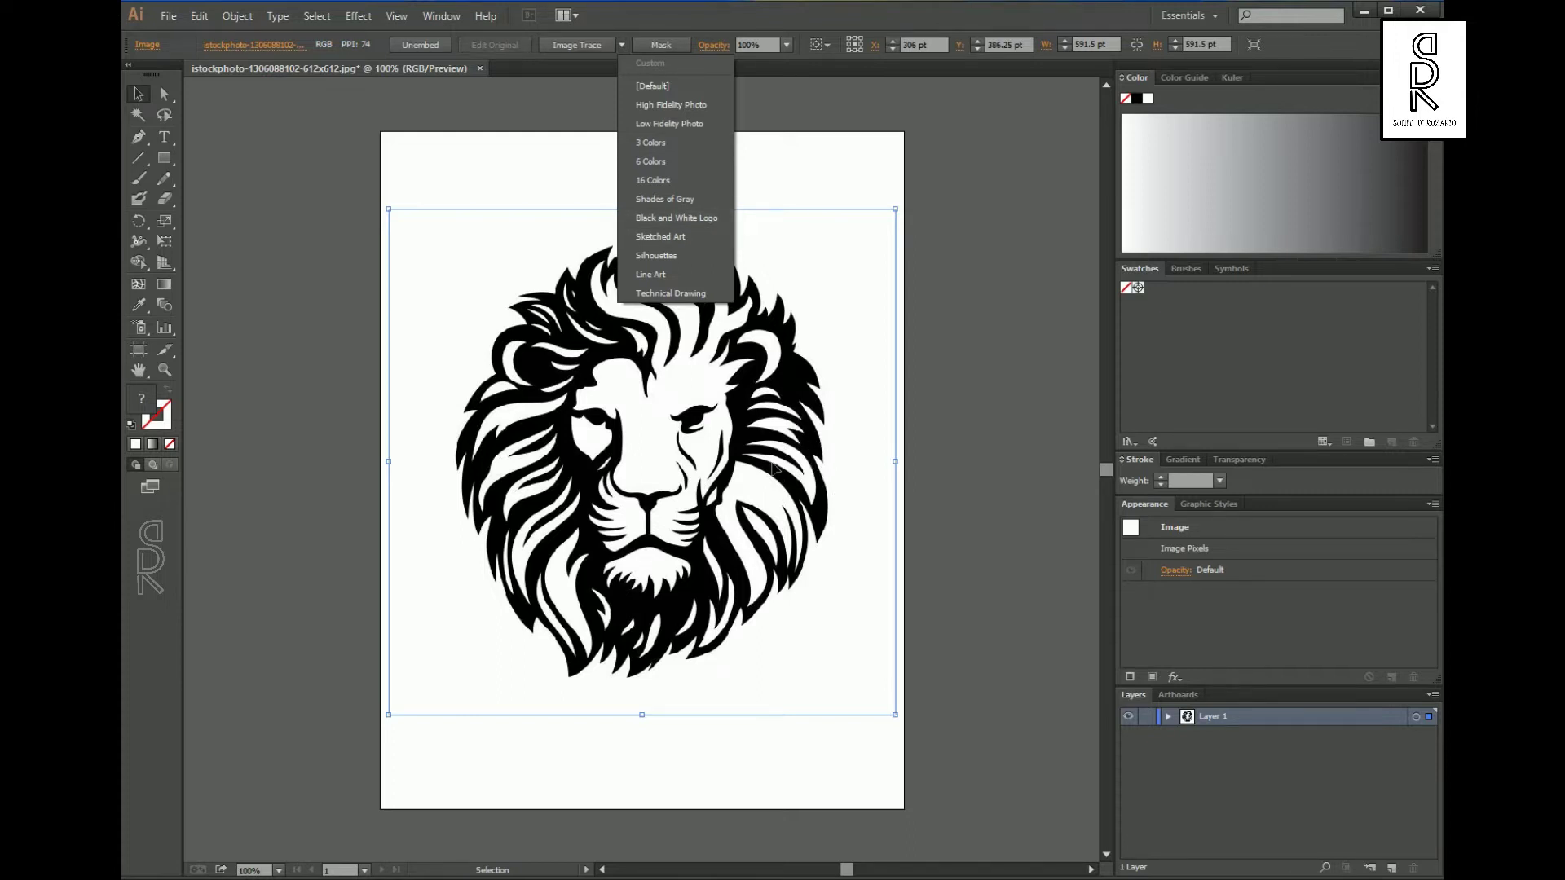
click(985, 512)
alt+scroll(797, 474, up, 2)
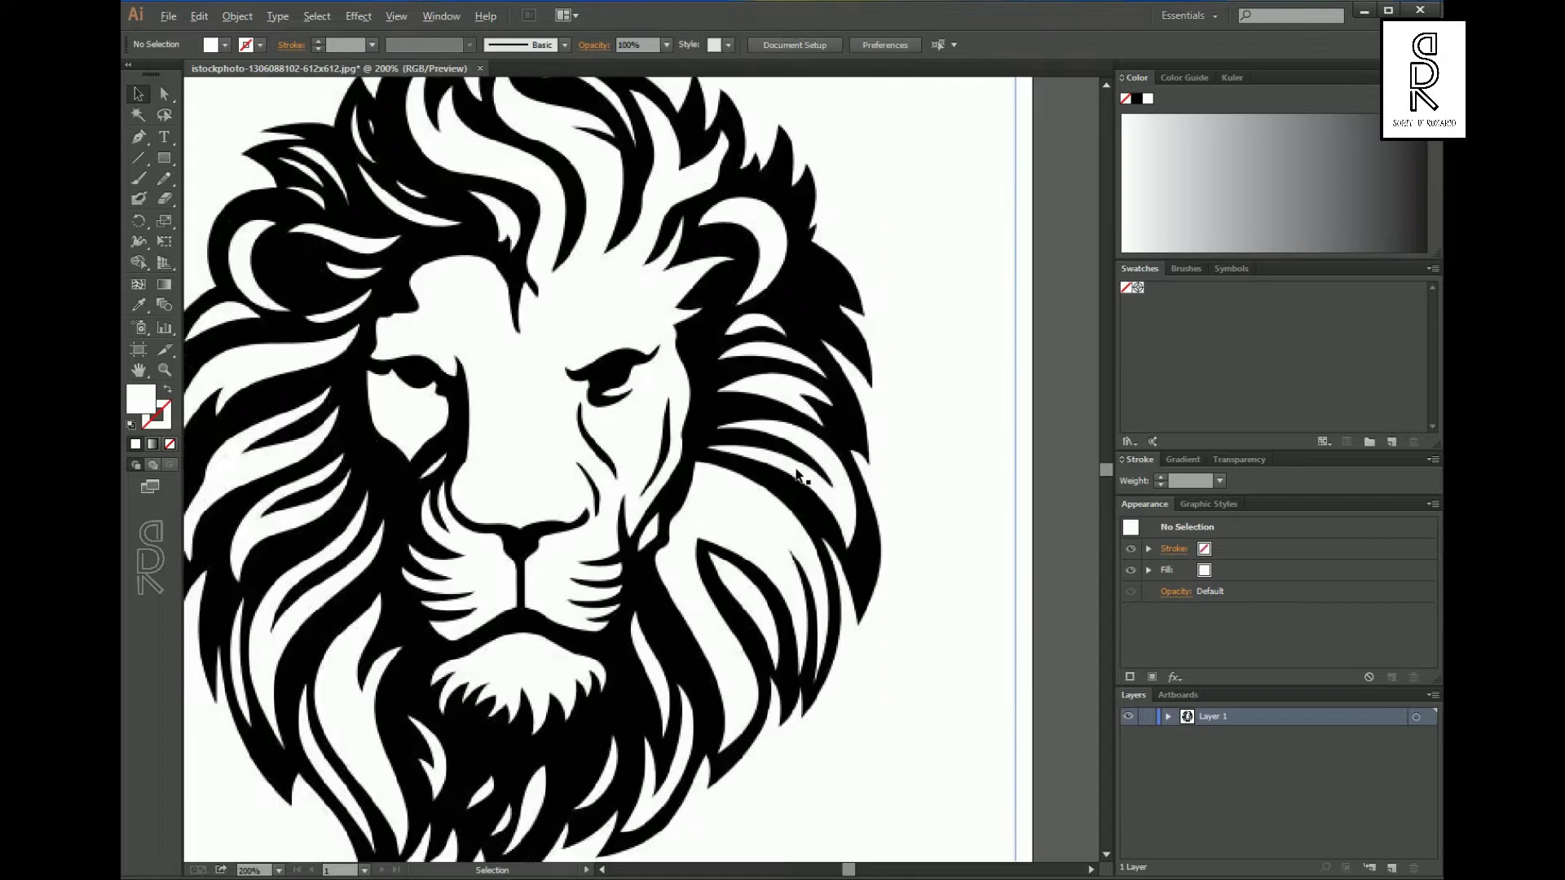
alt+scroll(849, 371, up, 1)
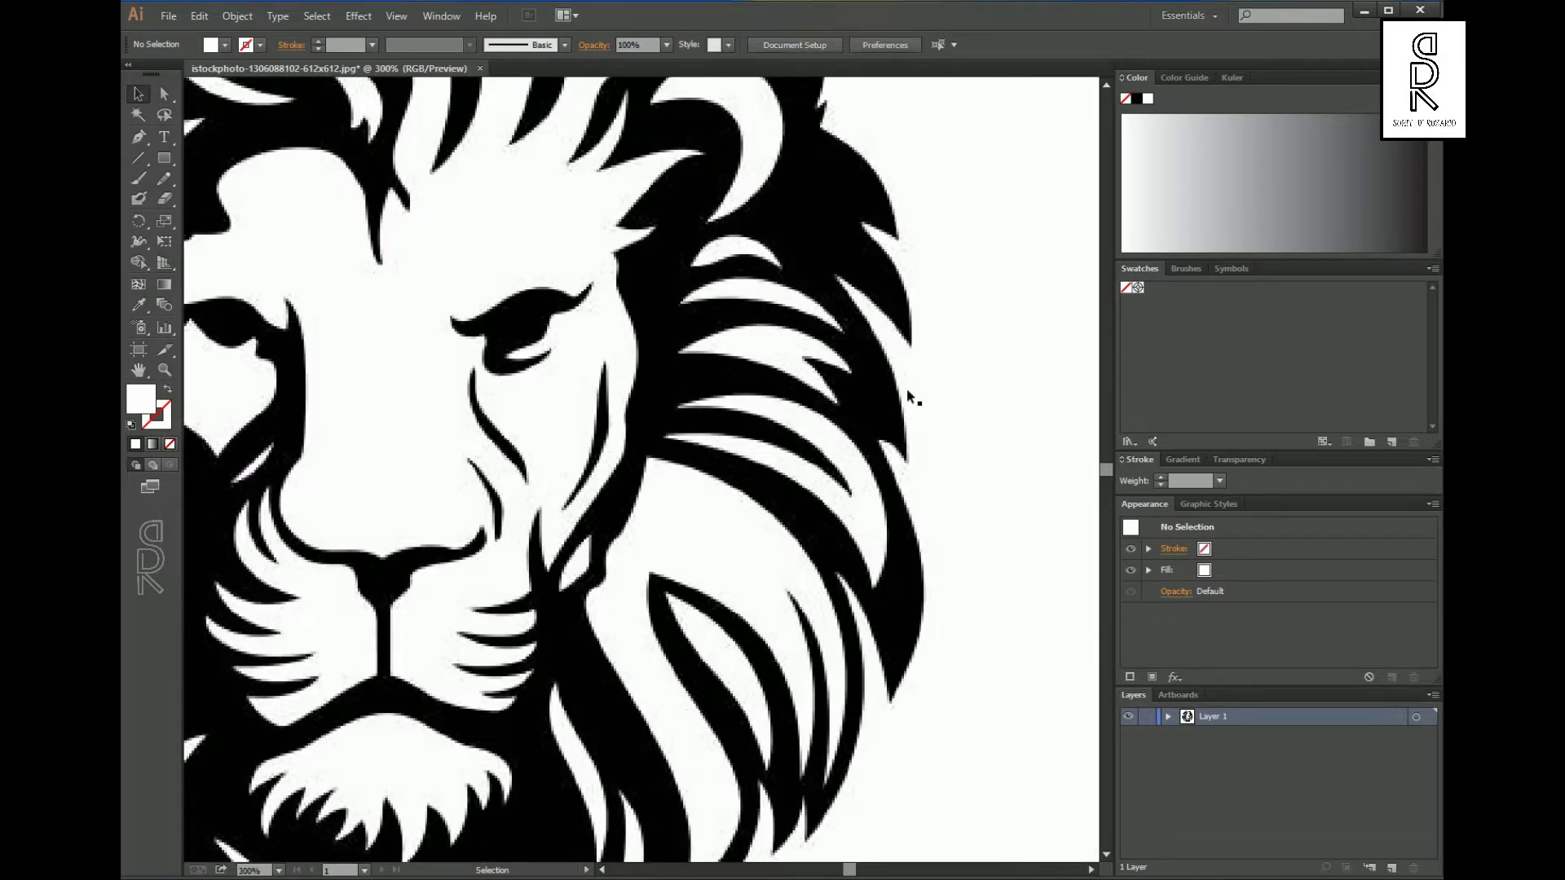
alt+scroll(933, 536, down, 2)
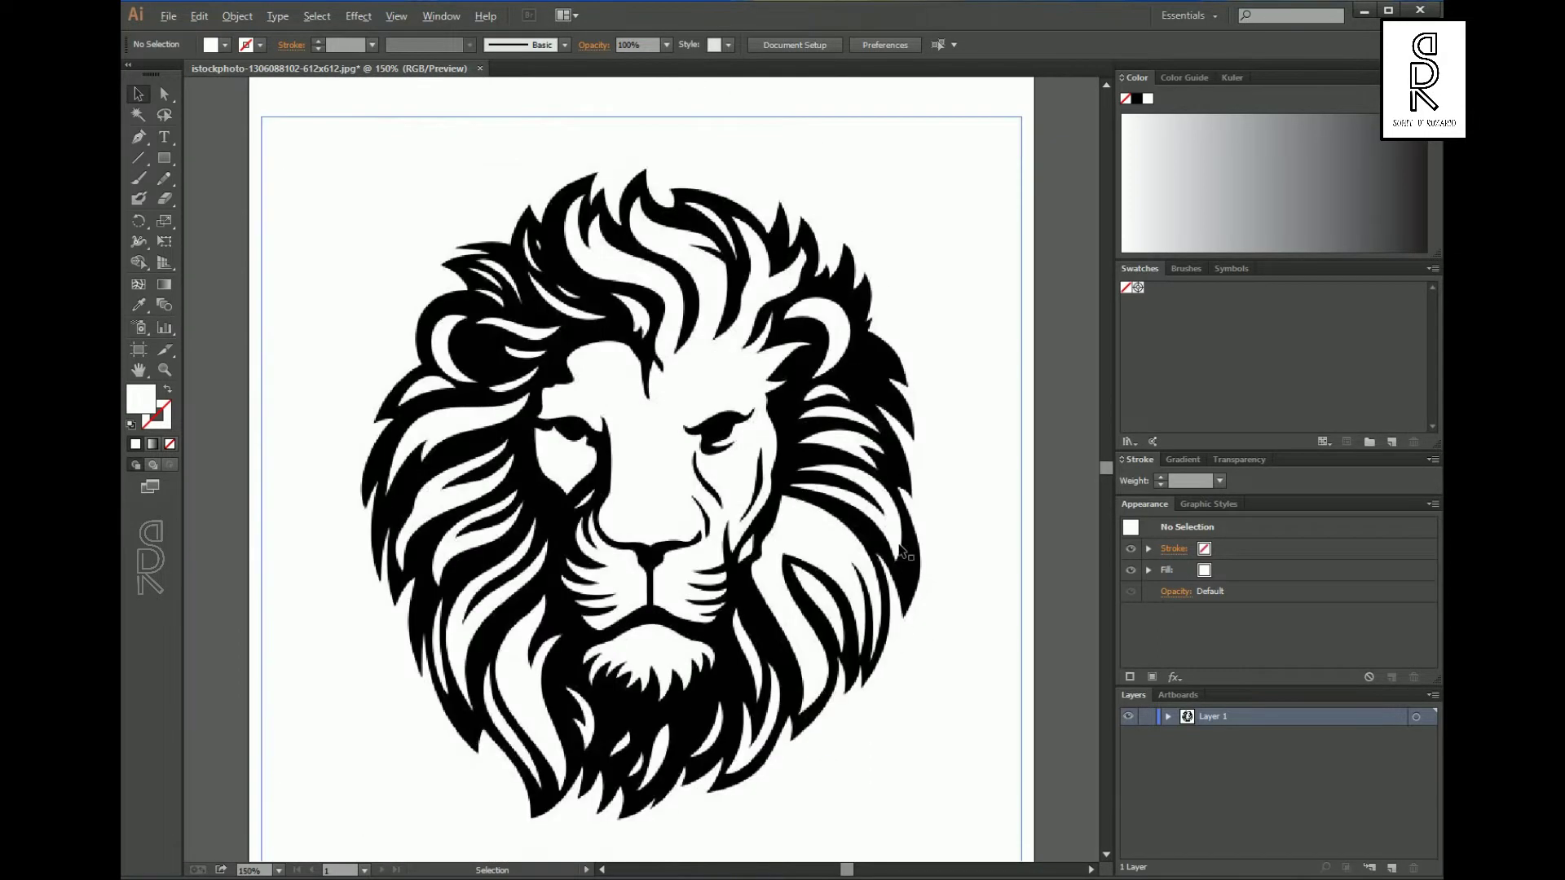
alt+scroll(555, 407, down, 1)
- Image-trace the lion picture with the Black and White Logo preset and inspect the traced edges
click(709, 308)
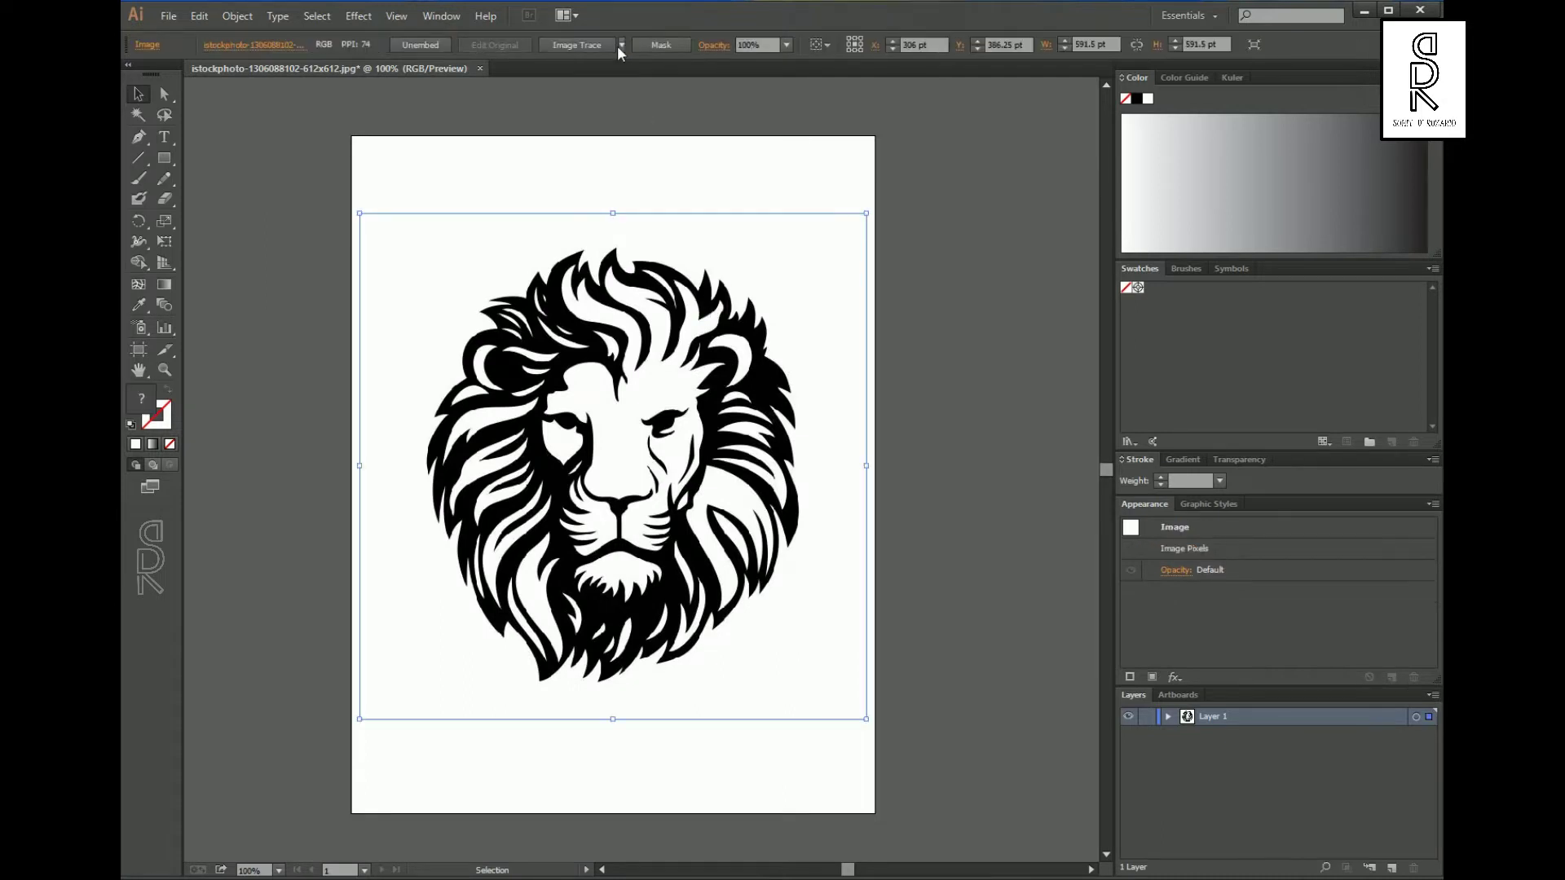
click(619, 45)
click(673, 215)
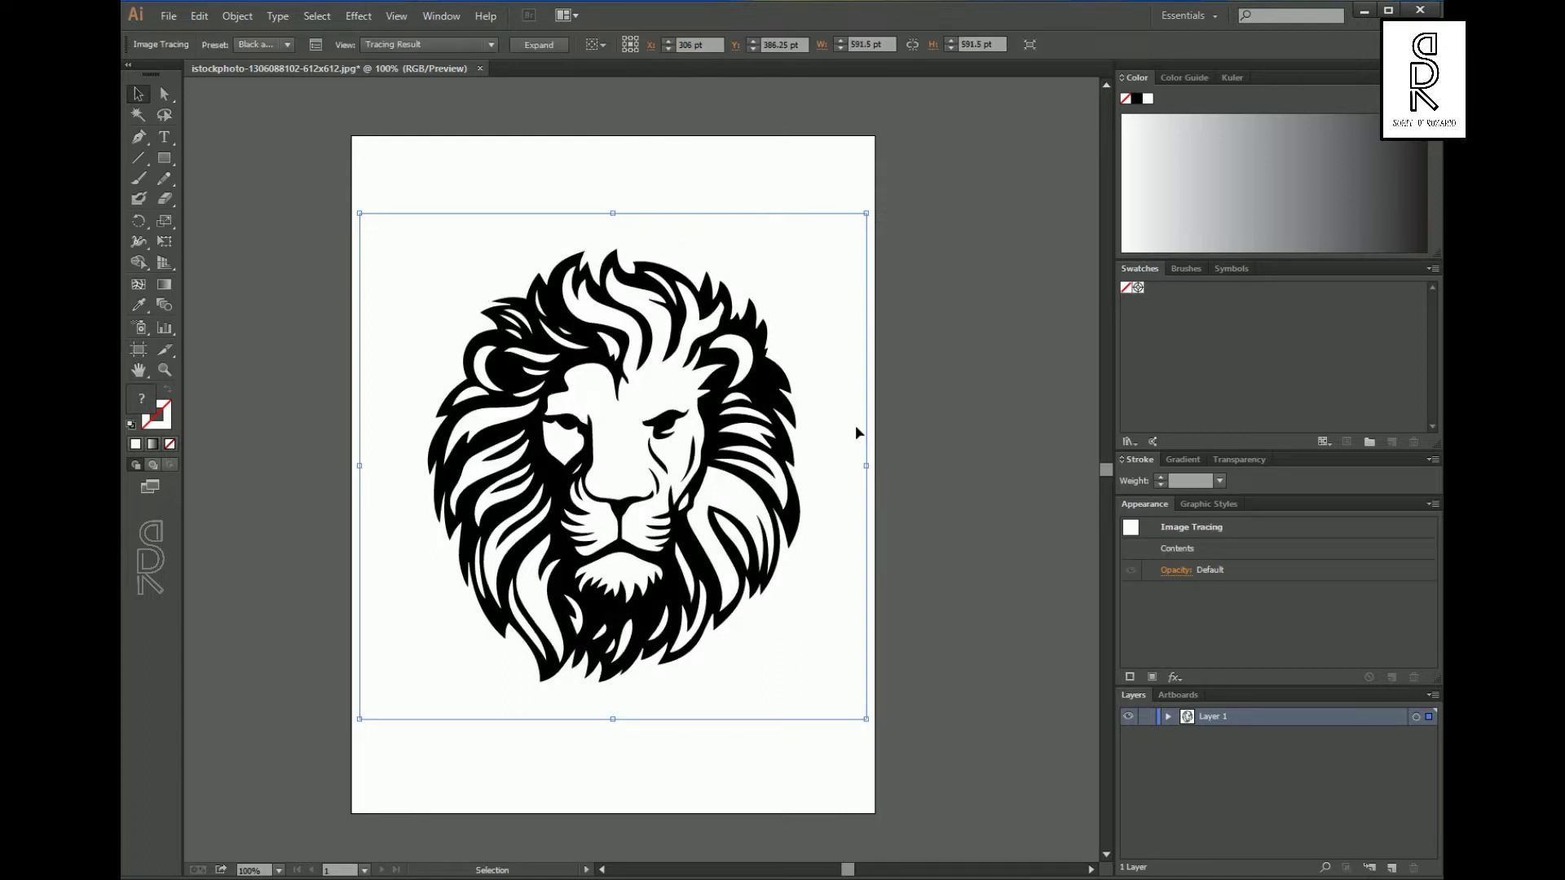
click(934, 430)
alt+scroll(779, 420, up, 3)
alt+scroll(780, 425, up, 3)
alt+scroll(811, 319, up, 2)
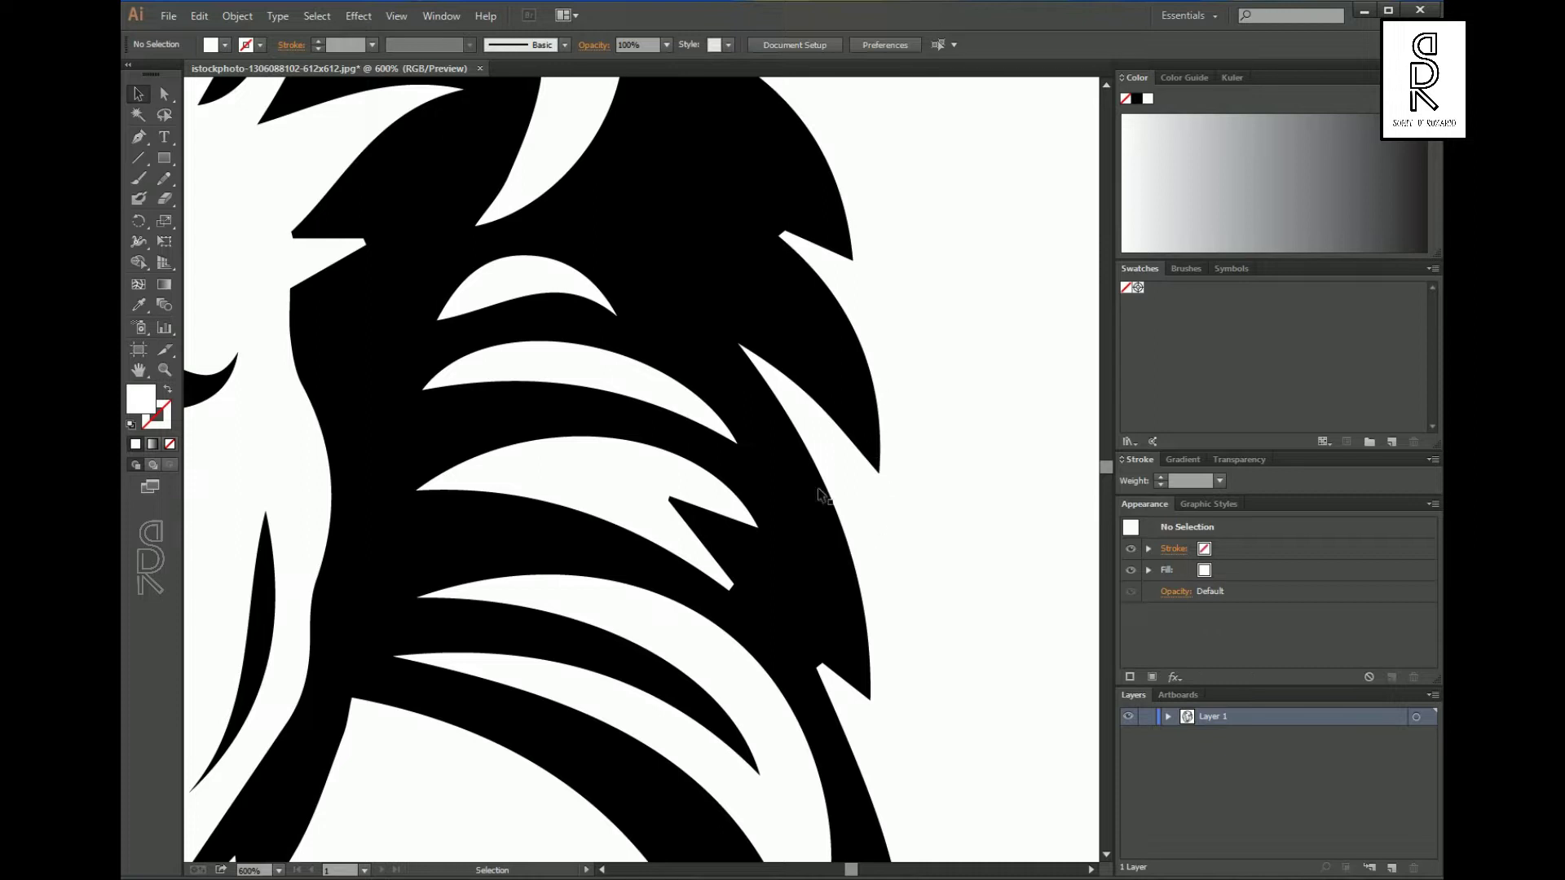
alt+scroll(867, 678, down, 5)
- Expand the traced lion into editable vector paths and deselect it
click(775, 454)
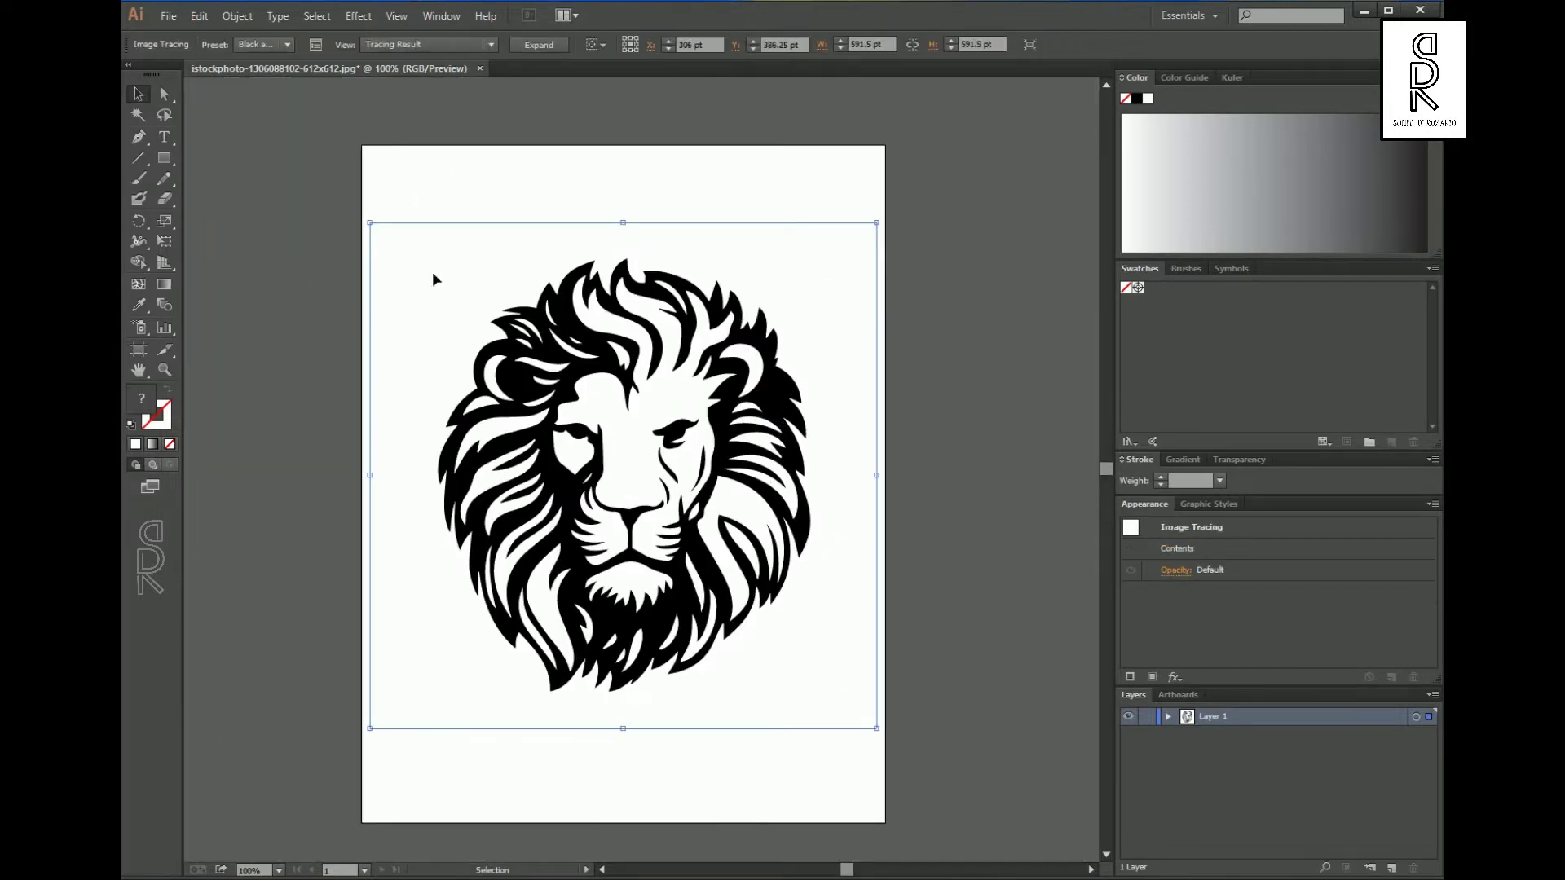
click(545, 47)
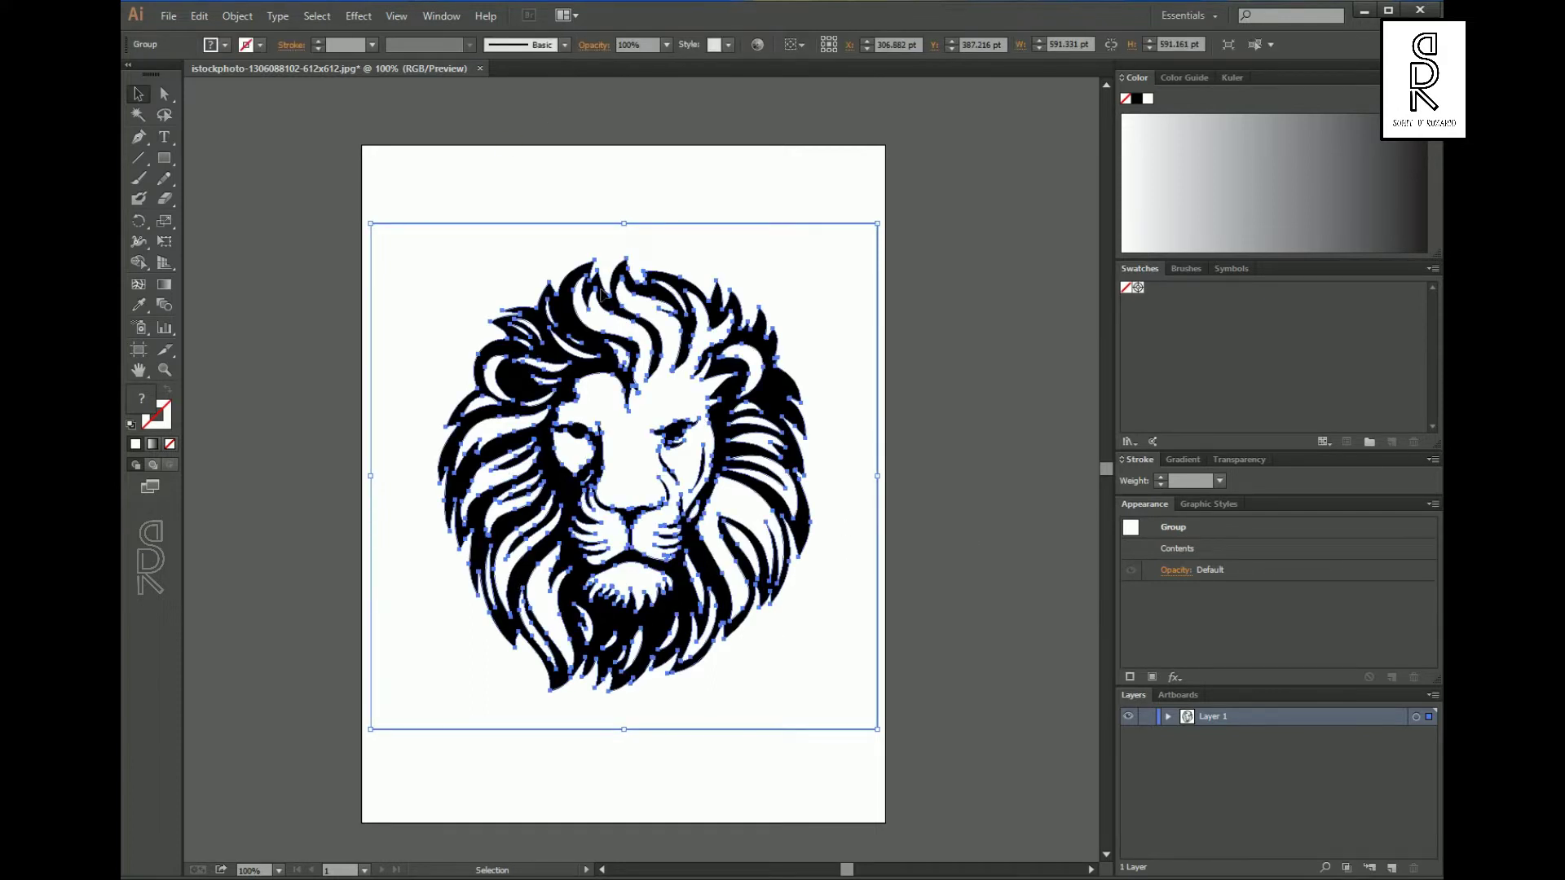
click(935, 621)
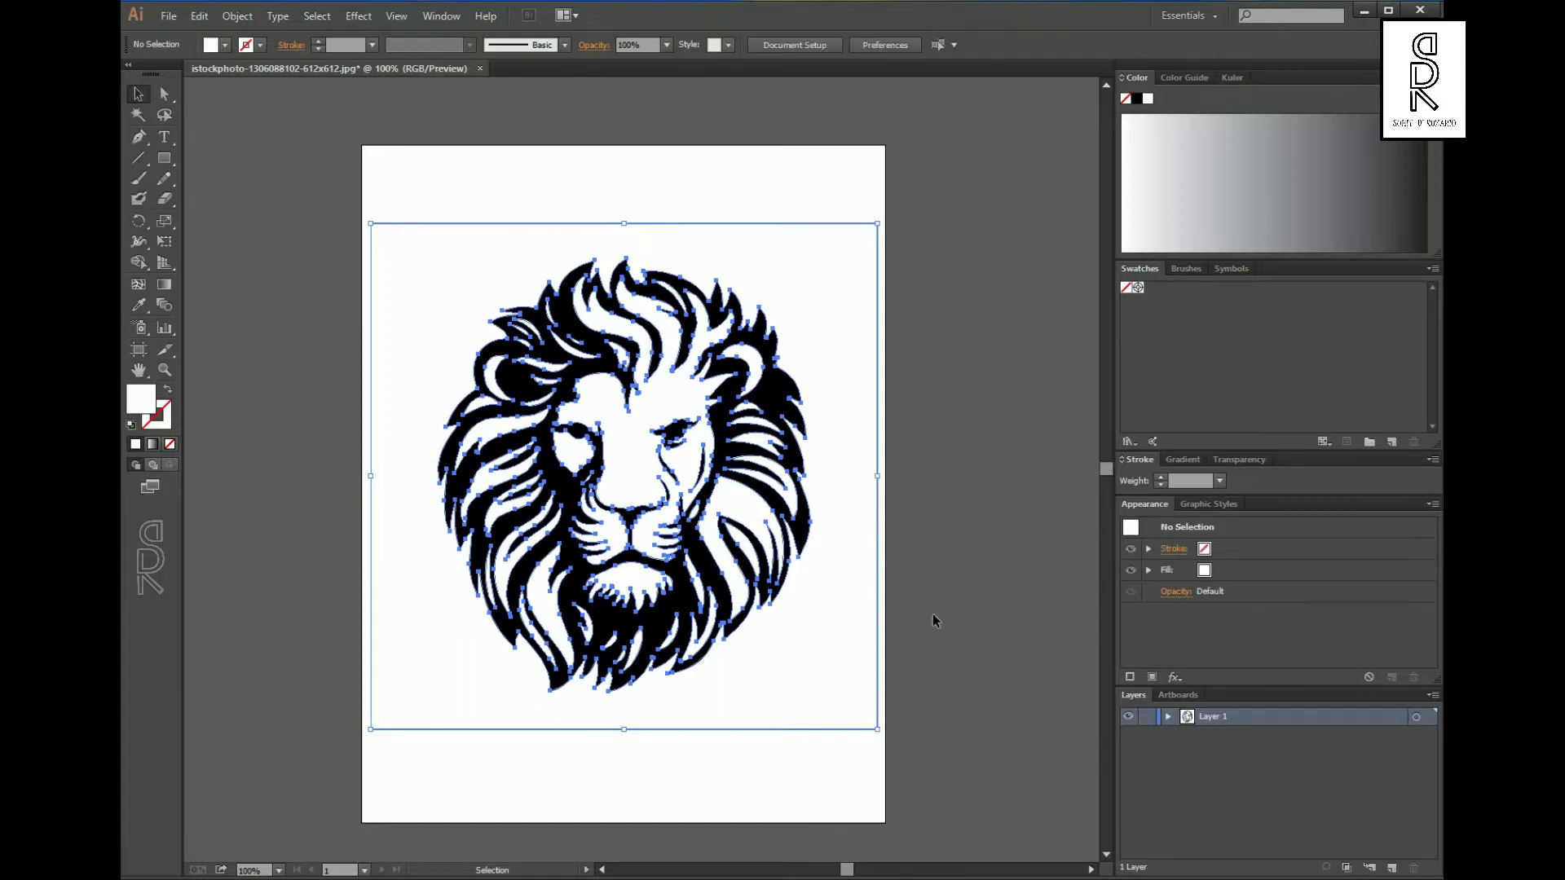
- Save the artwork as Lion_Logo in Adobe Illustrator format using the Illustrator 8 version, accepting the older format
click(166, 17)
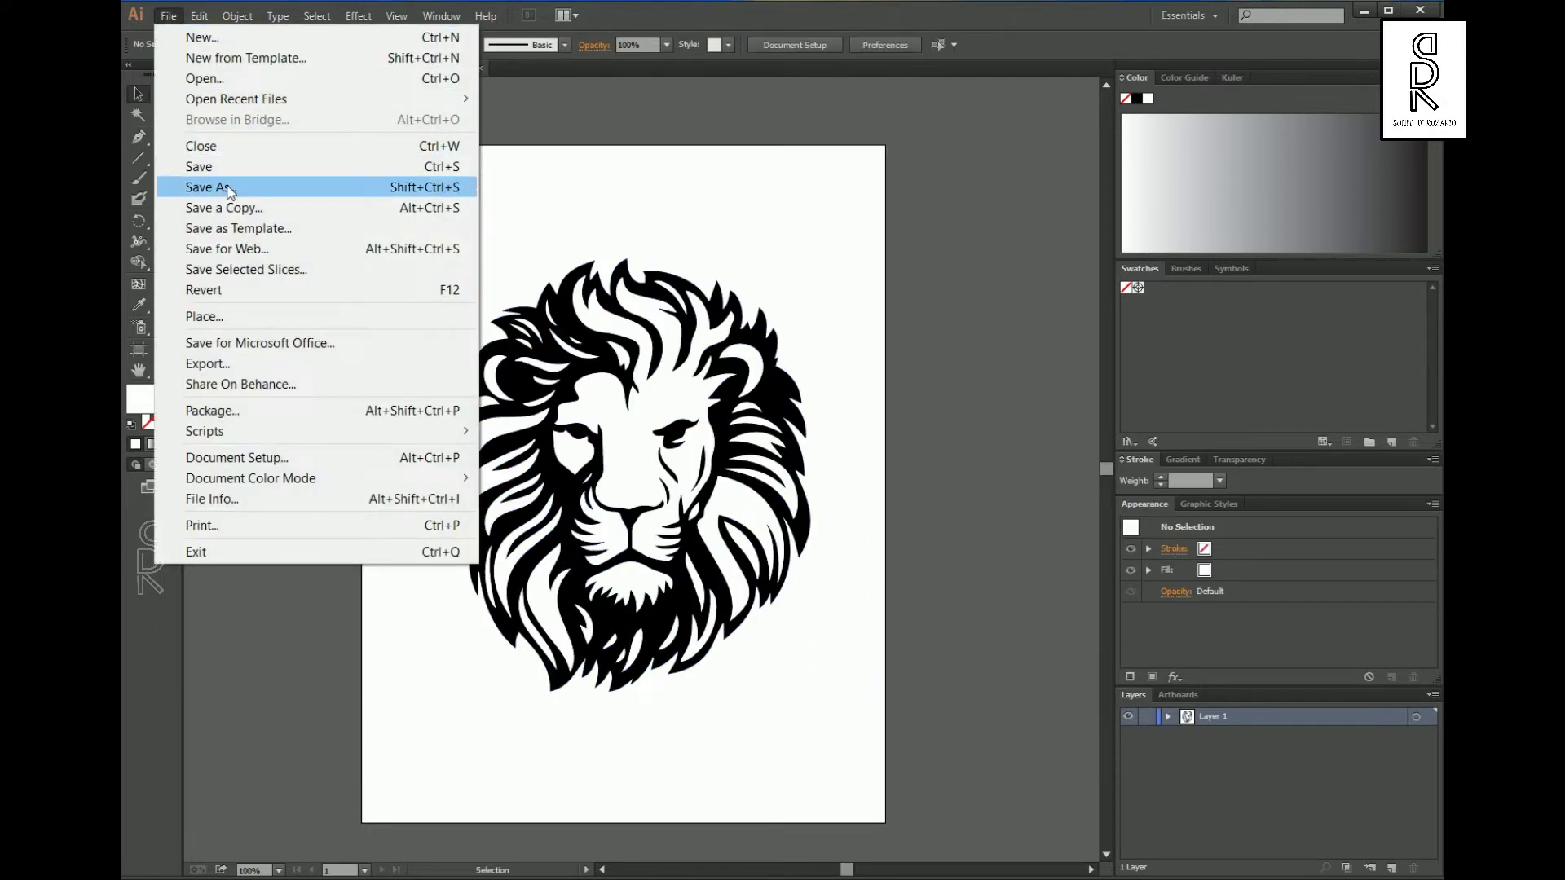
click(269, 188)
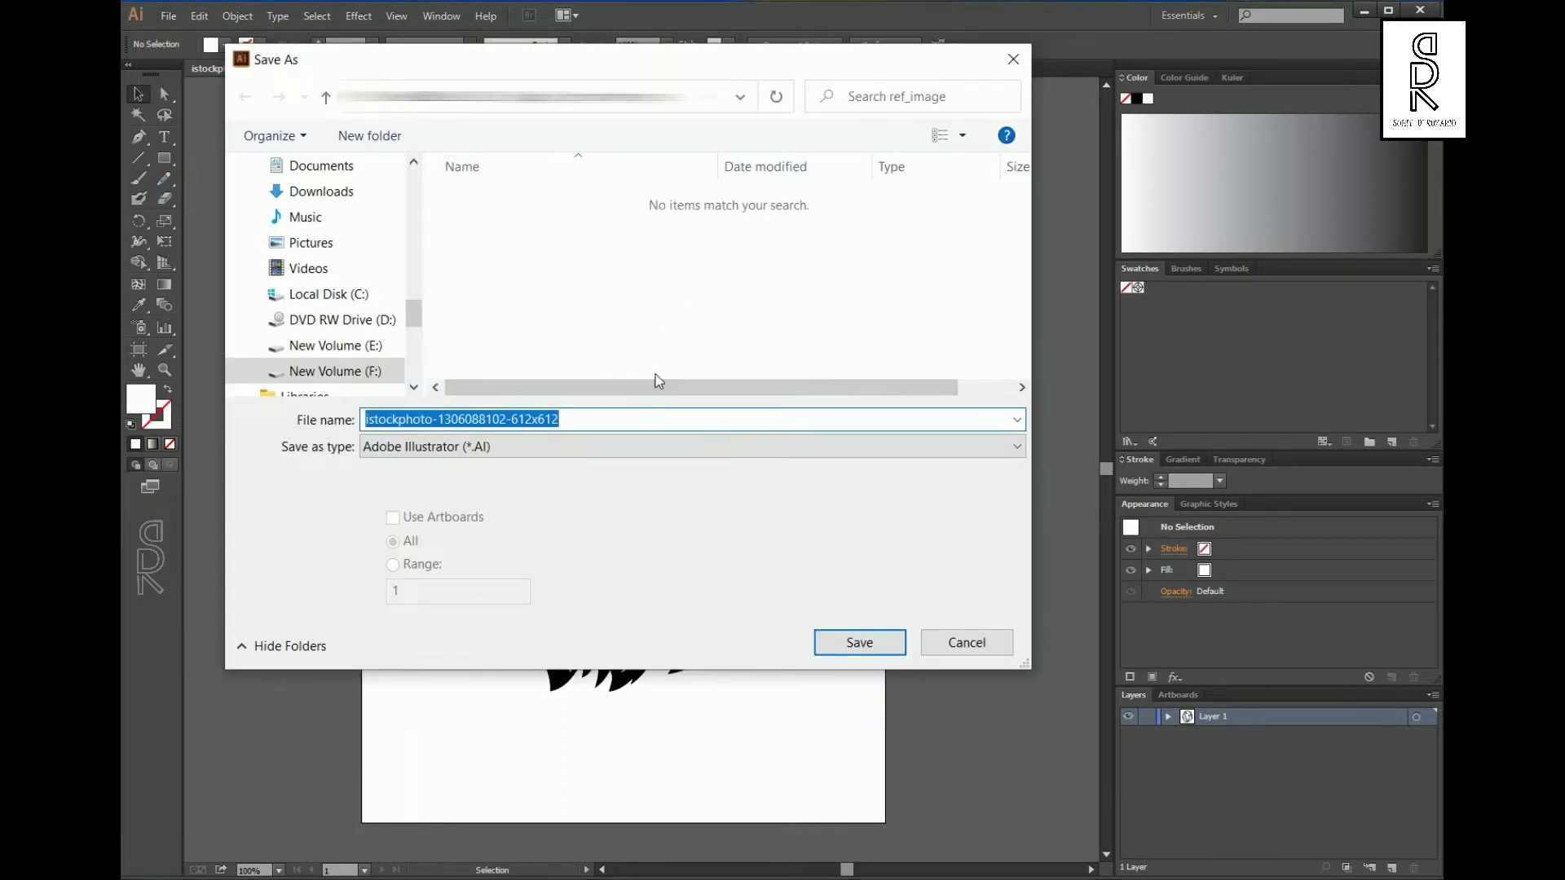
text(Lion_Logo)
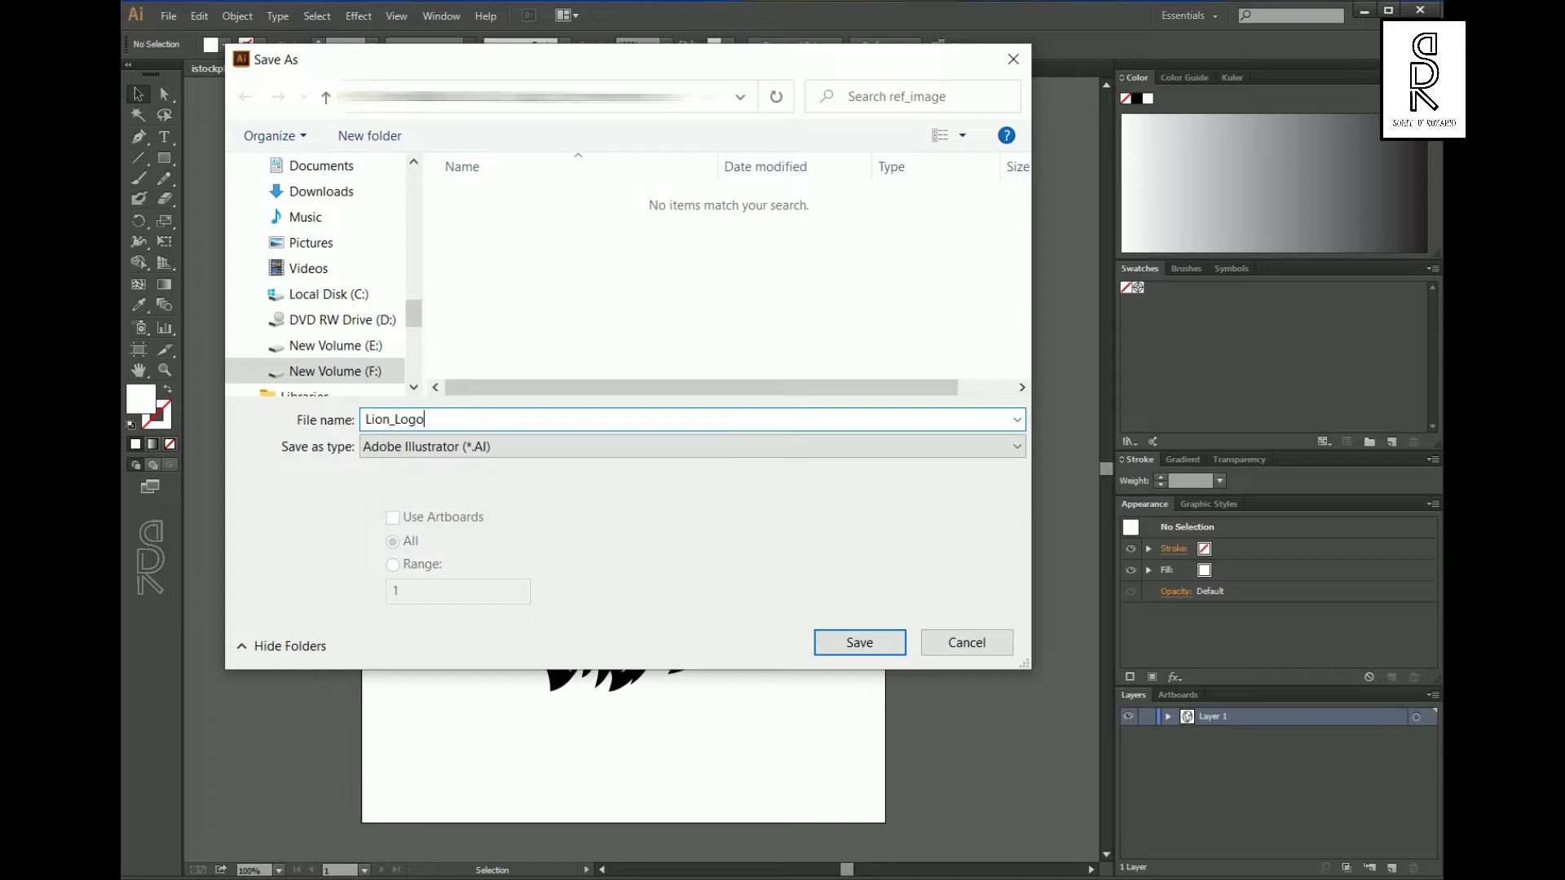
click(862, 643)
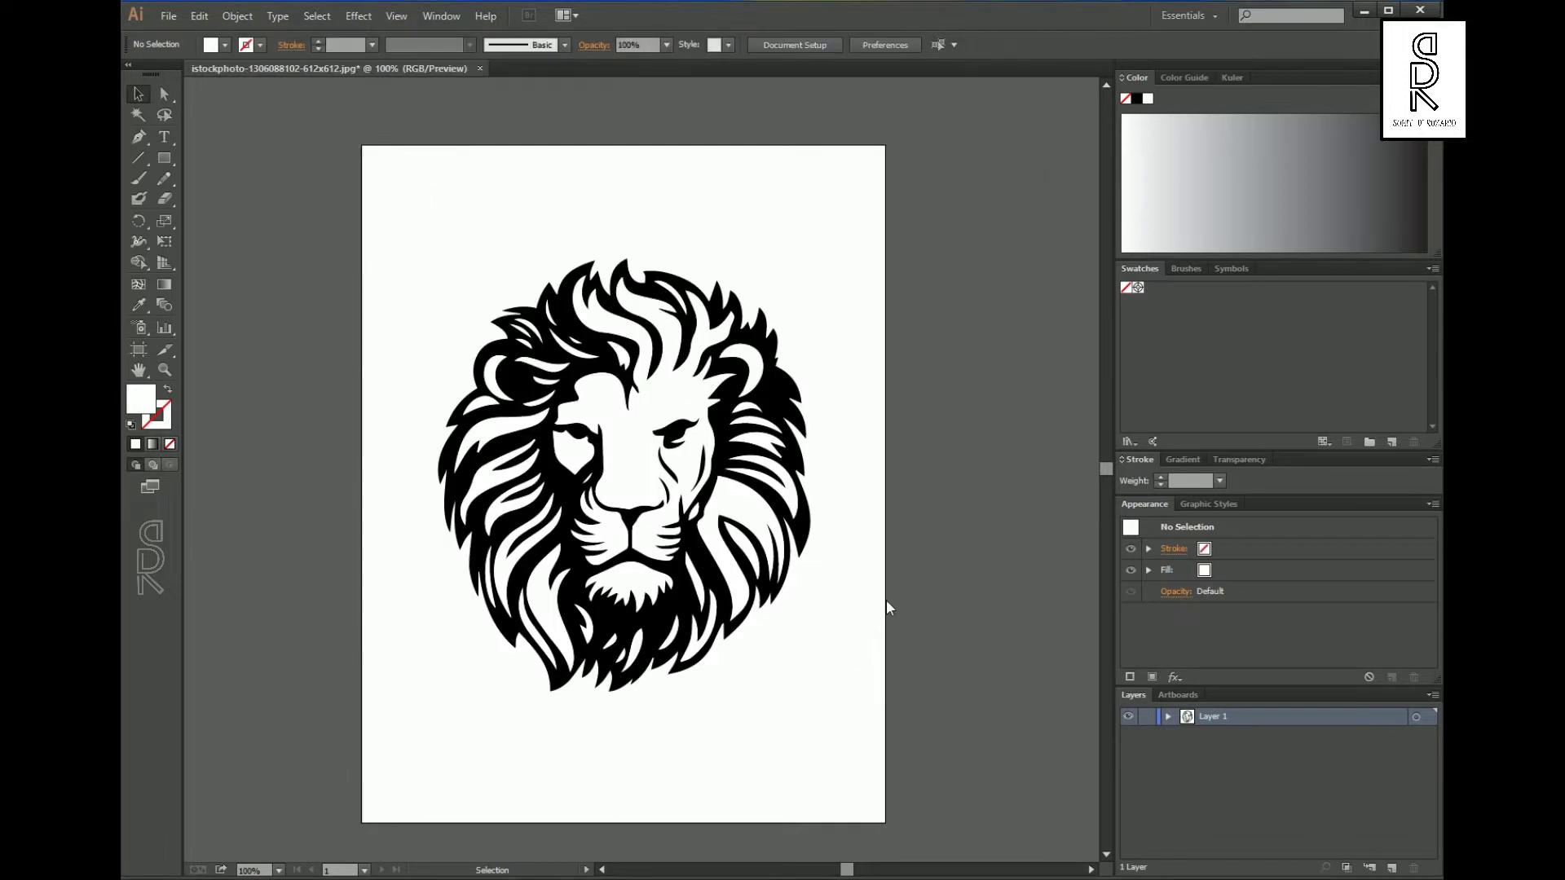
click(888, 155)
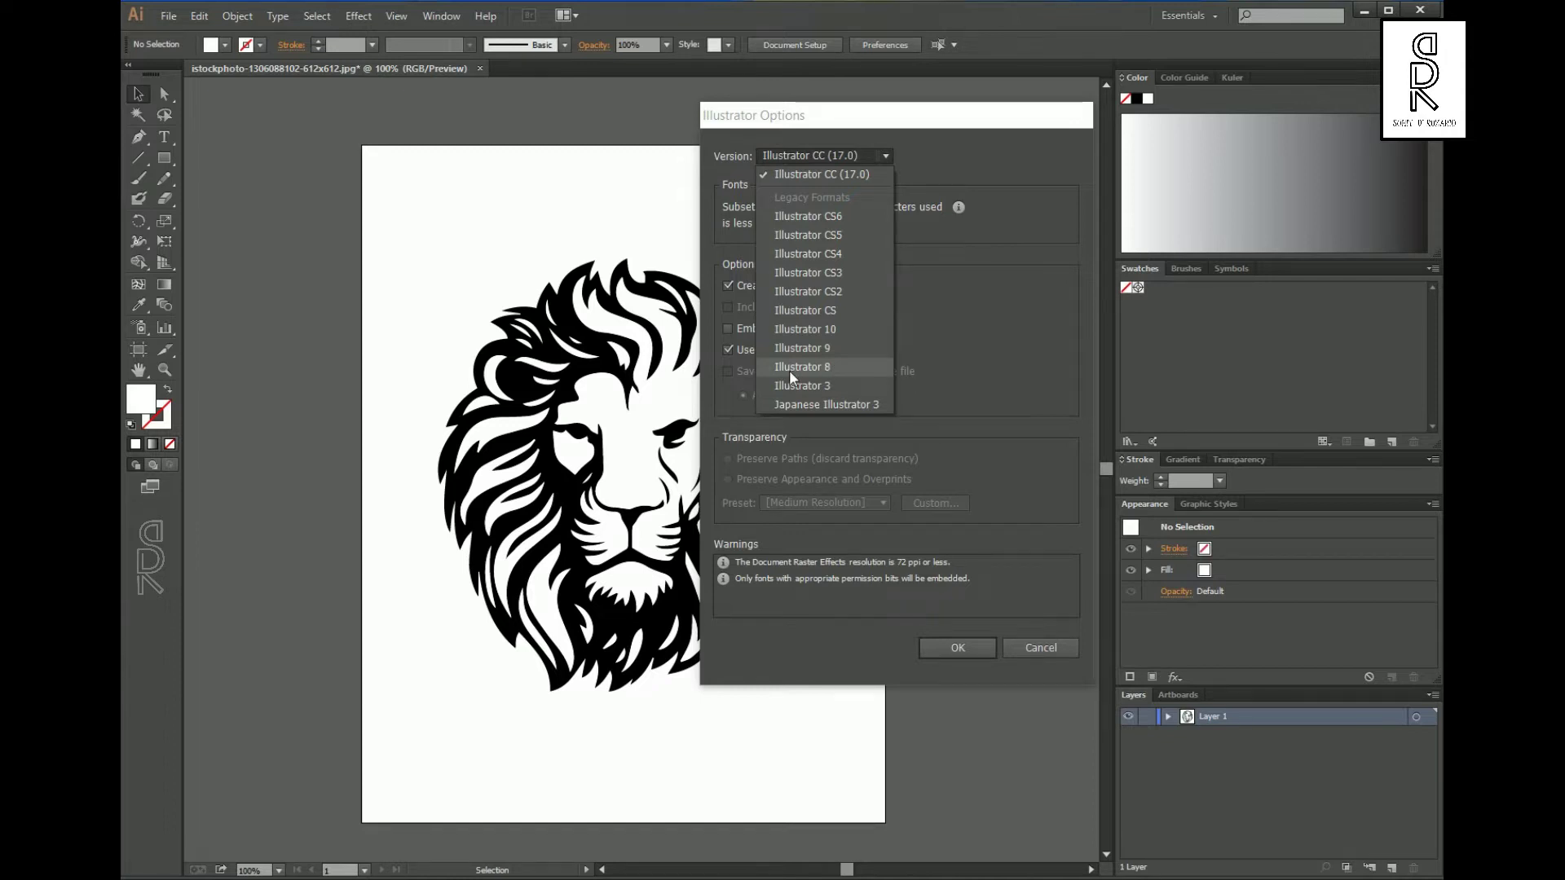
click(824, 368)
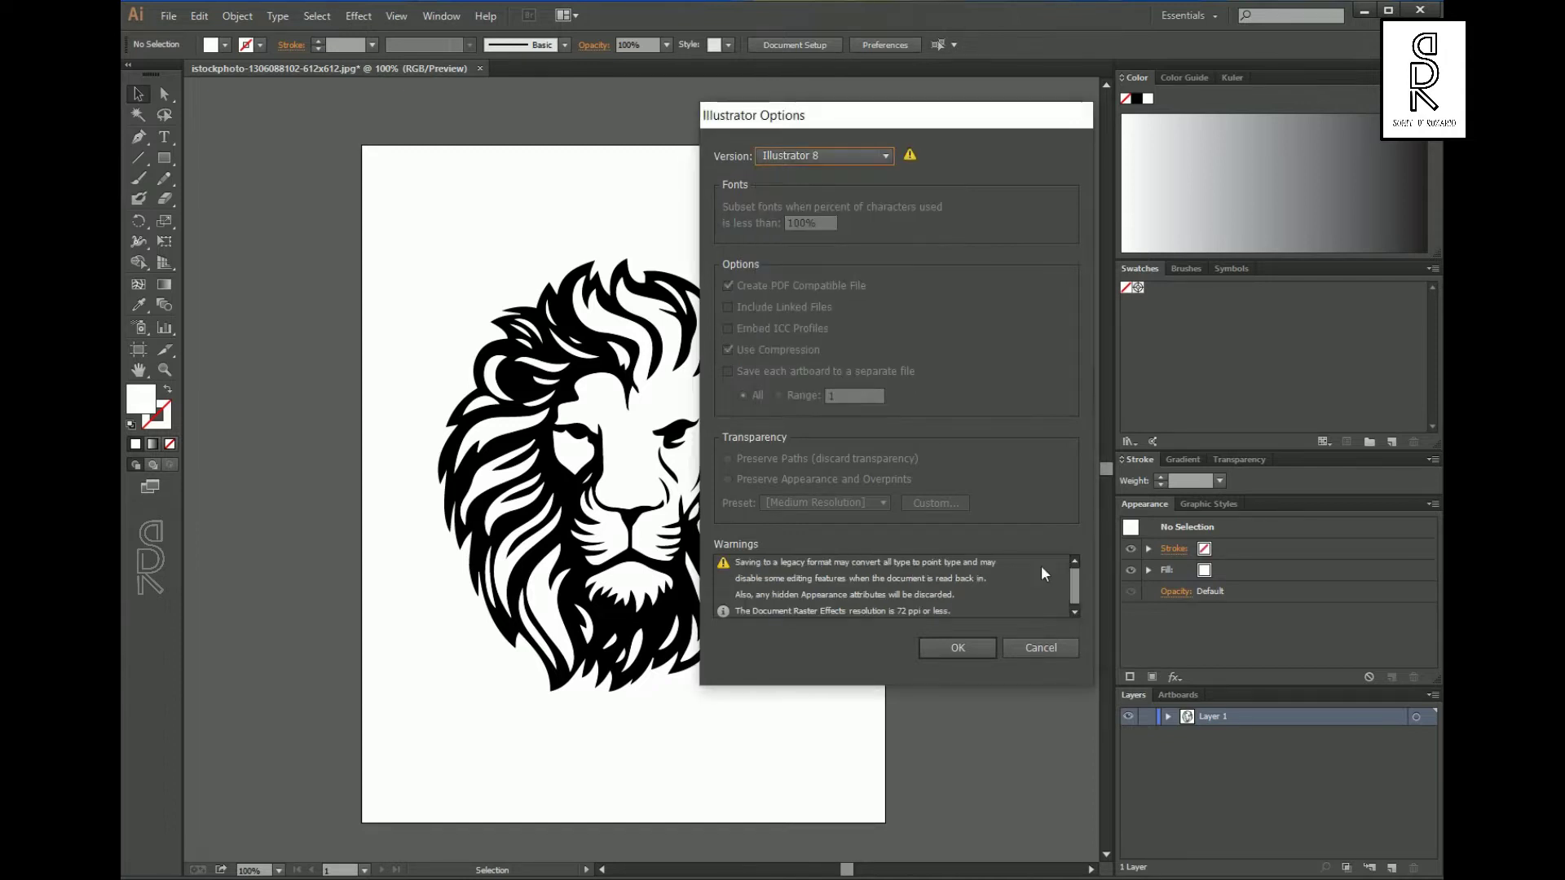
click(970, 652)
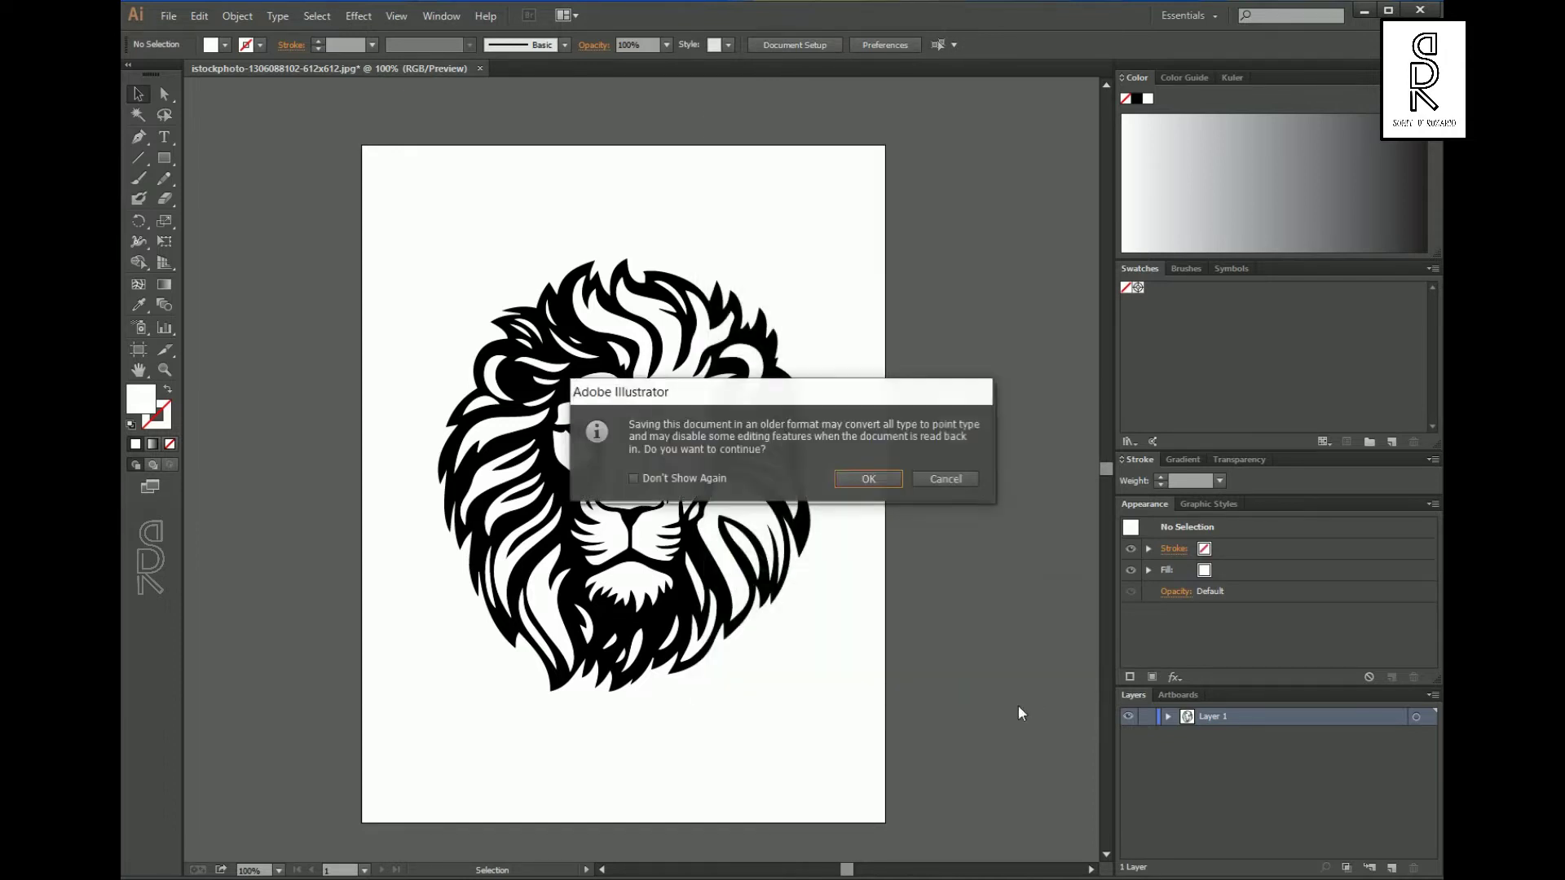
click(870, 480)
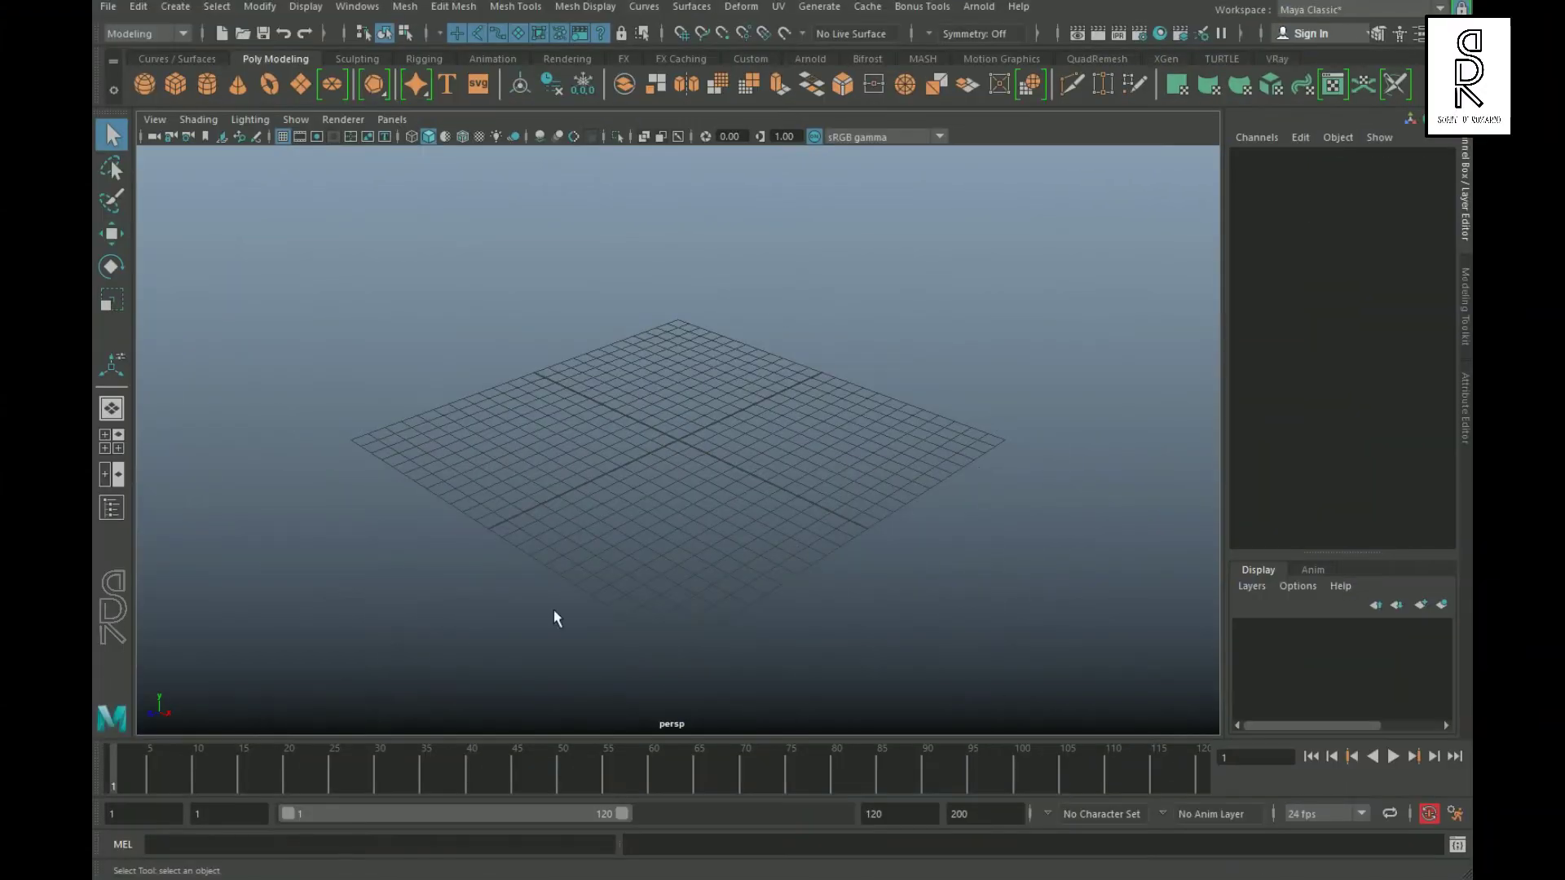
- Switch to Maya and import Lion_Logo.ai with the file type set to Adobe(R) Illustrator(R)
scroll(751, 616, down, 3)
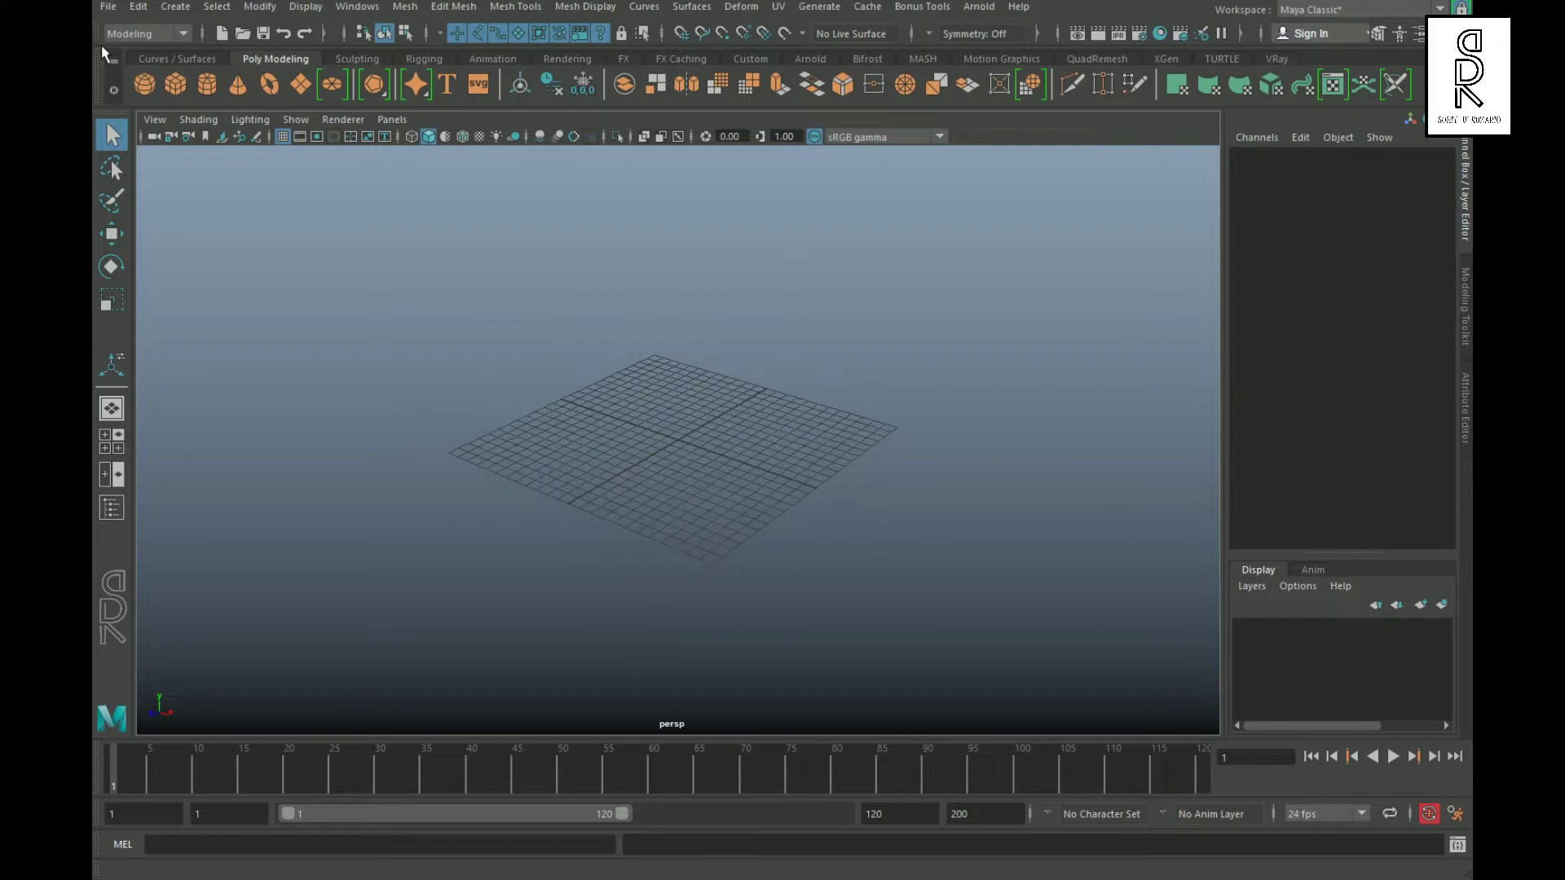
click(119, 11)
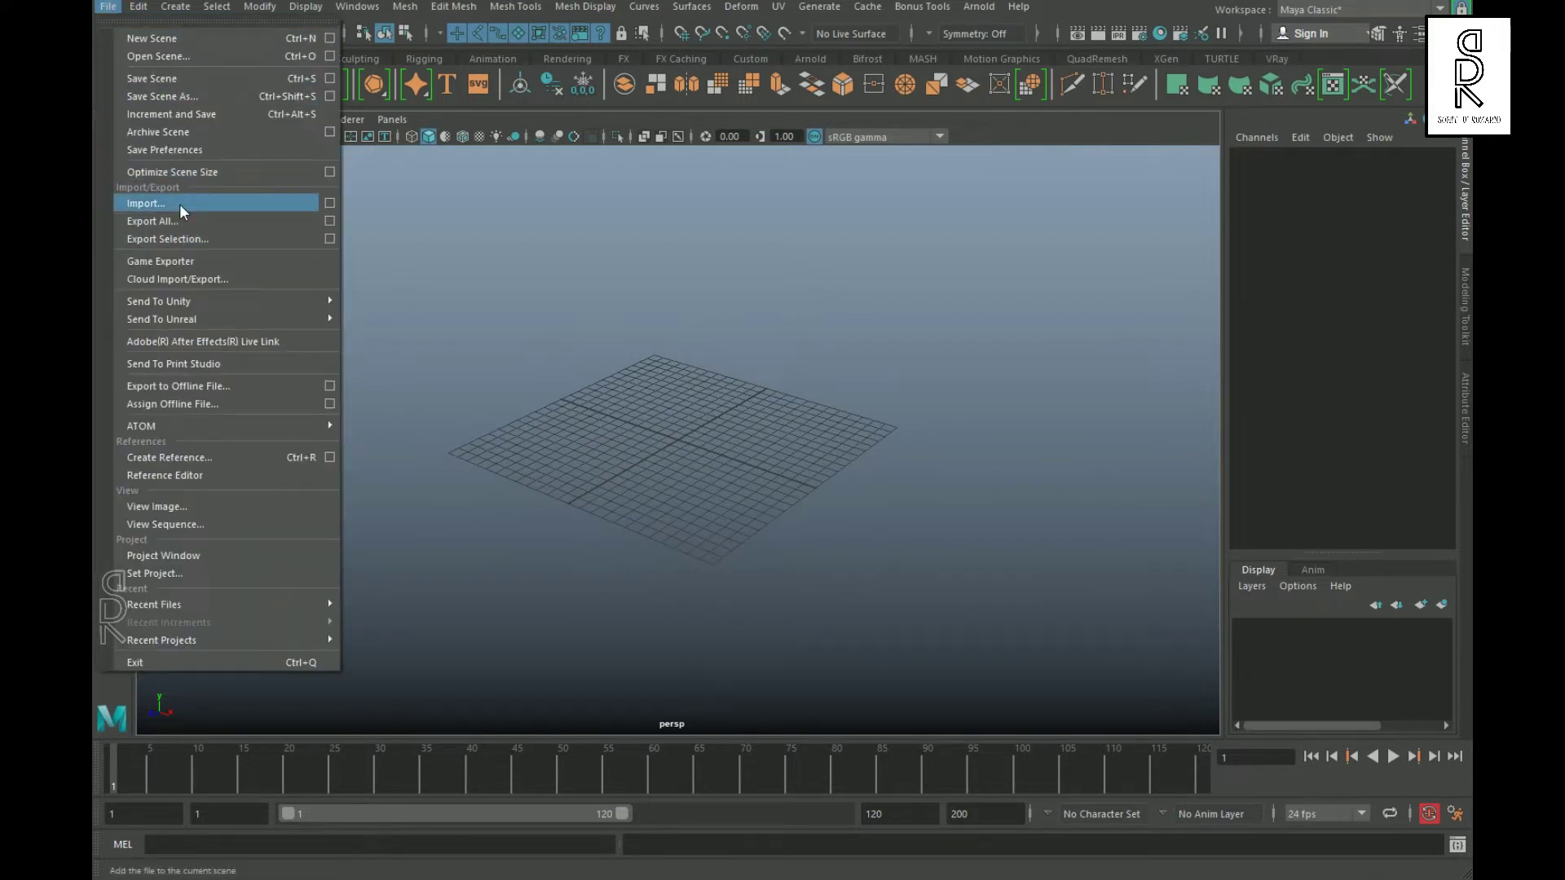
click(179, 204)
click(339, 610)
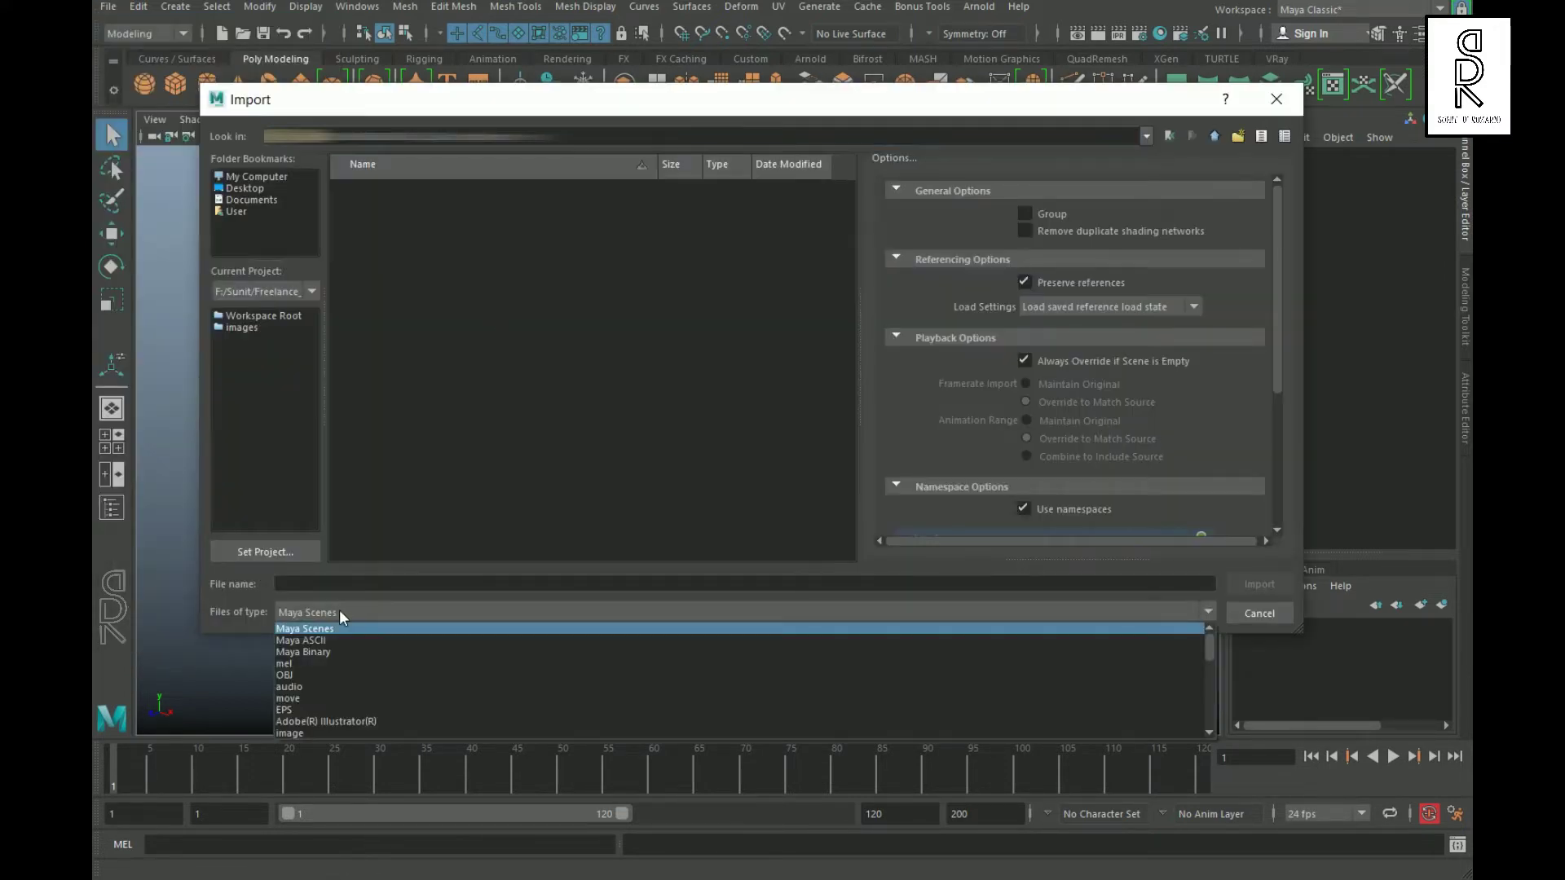
click(334, 721)
click(386, 193)
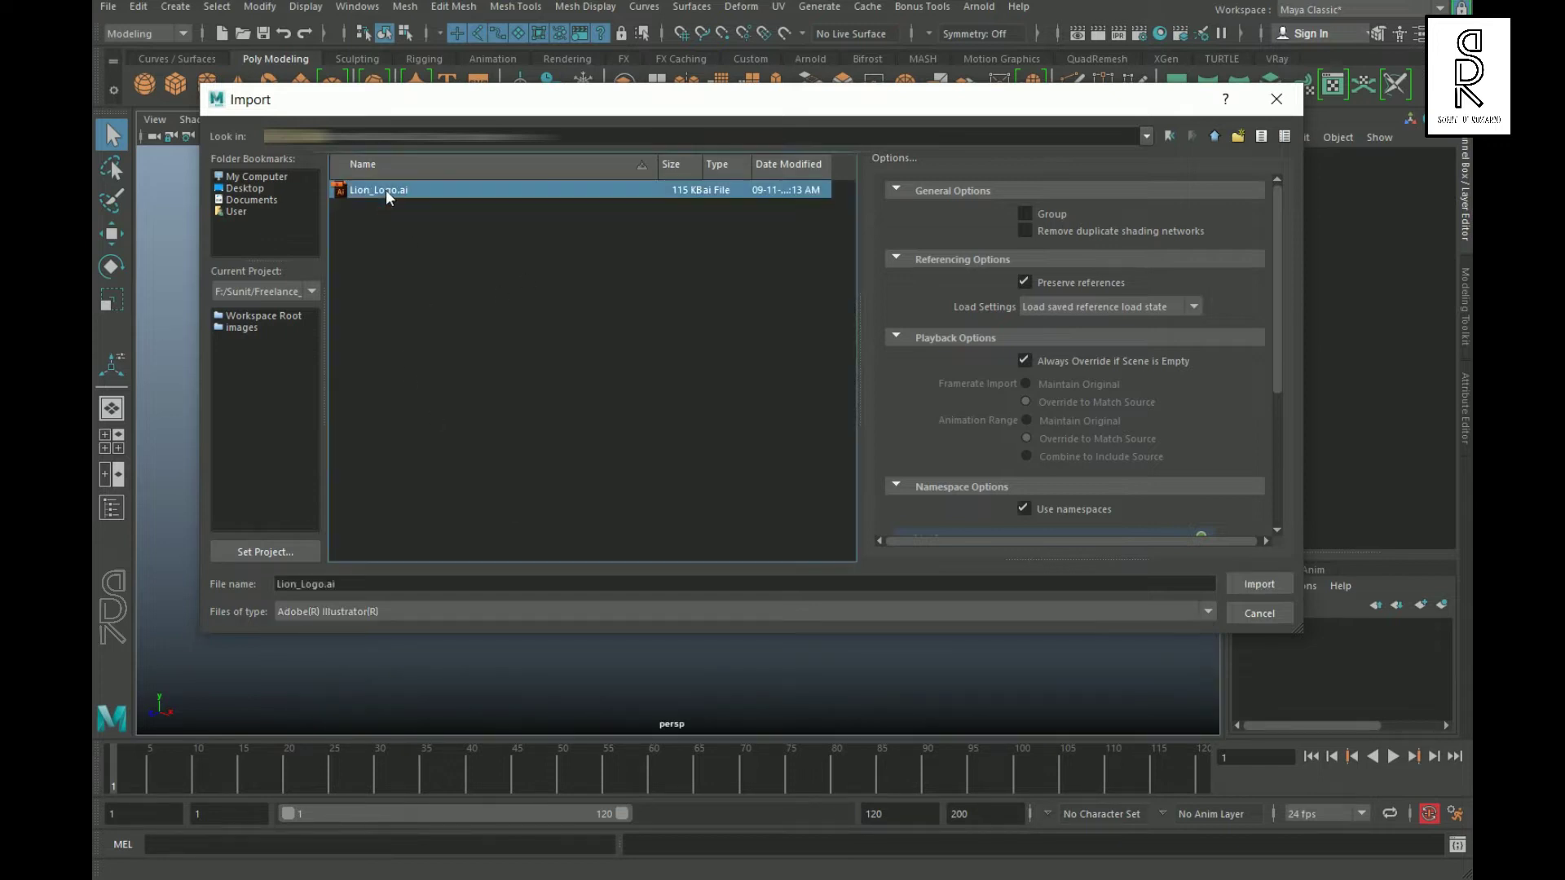
click(1259, 585)
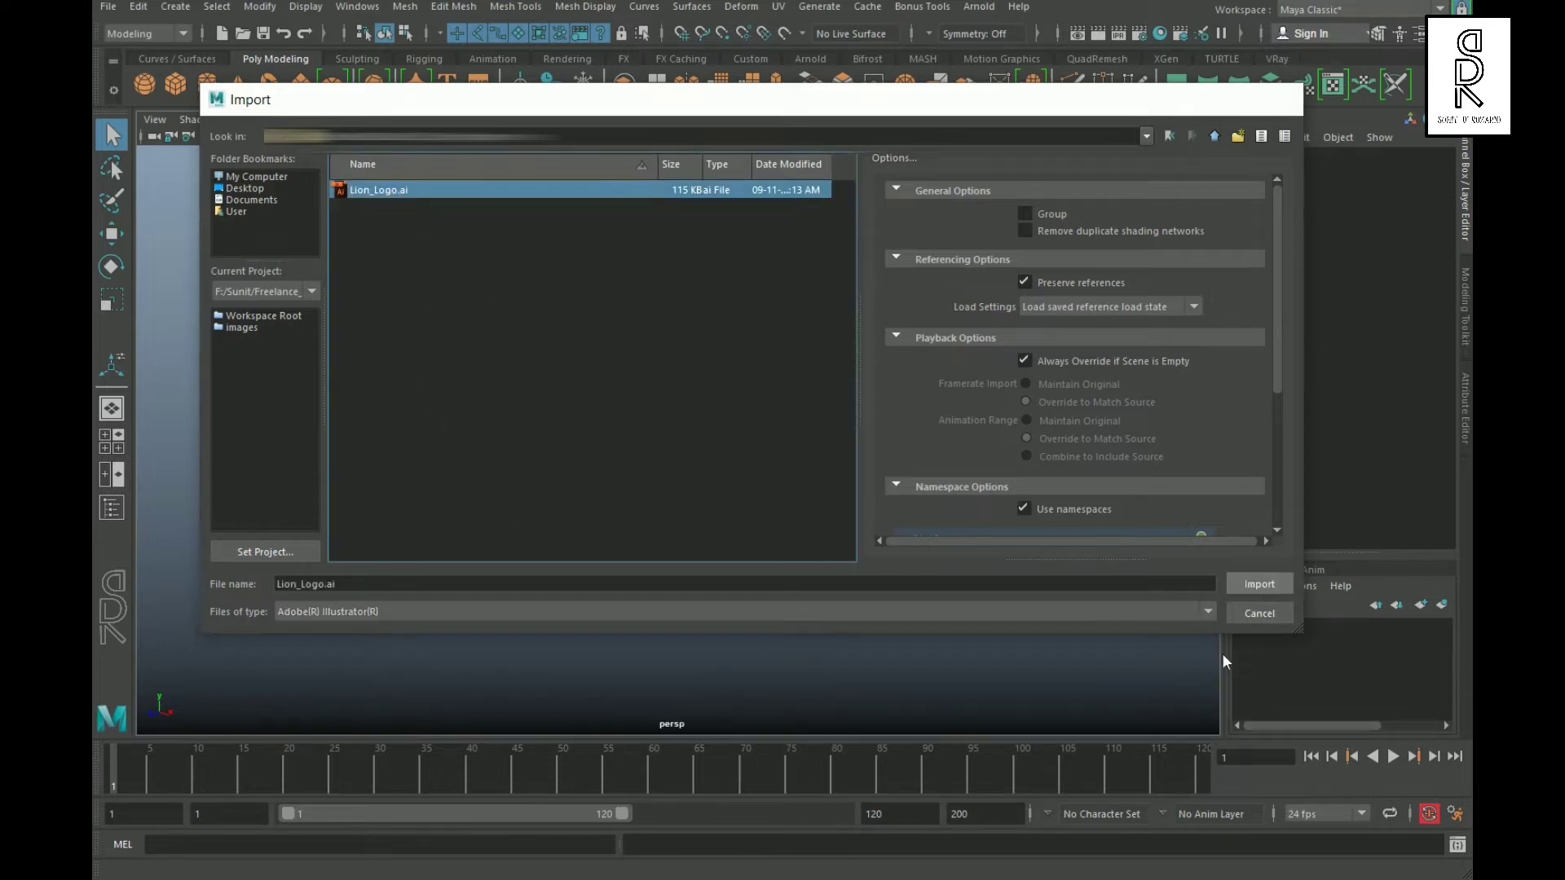
- Select the outer outline curve around the imported lion's mane
alt+middle_drag(802, 482, 776, 558)
alt+drag(776, 558, 878, 487)
alt+right_drag(674, 423, 846, 468)
scroll(846, 468, down, 5)
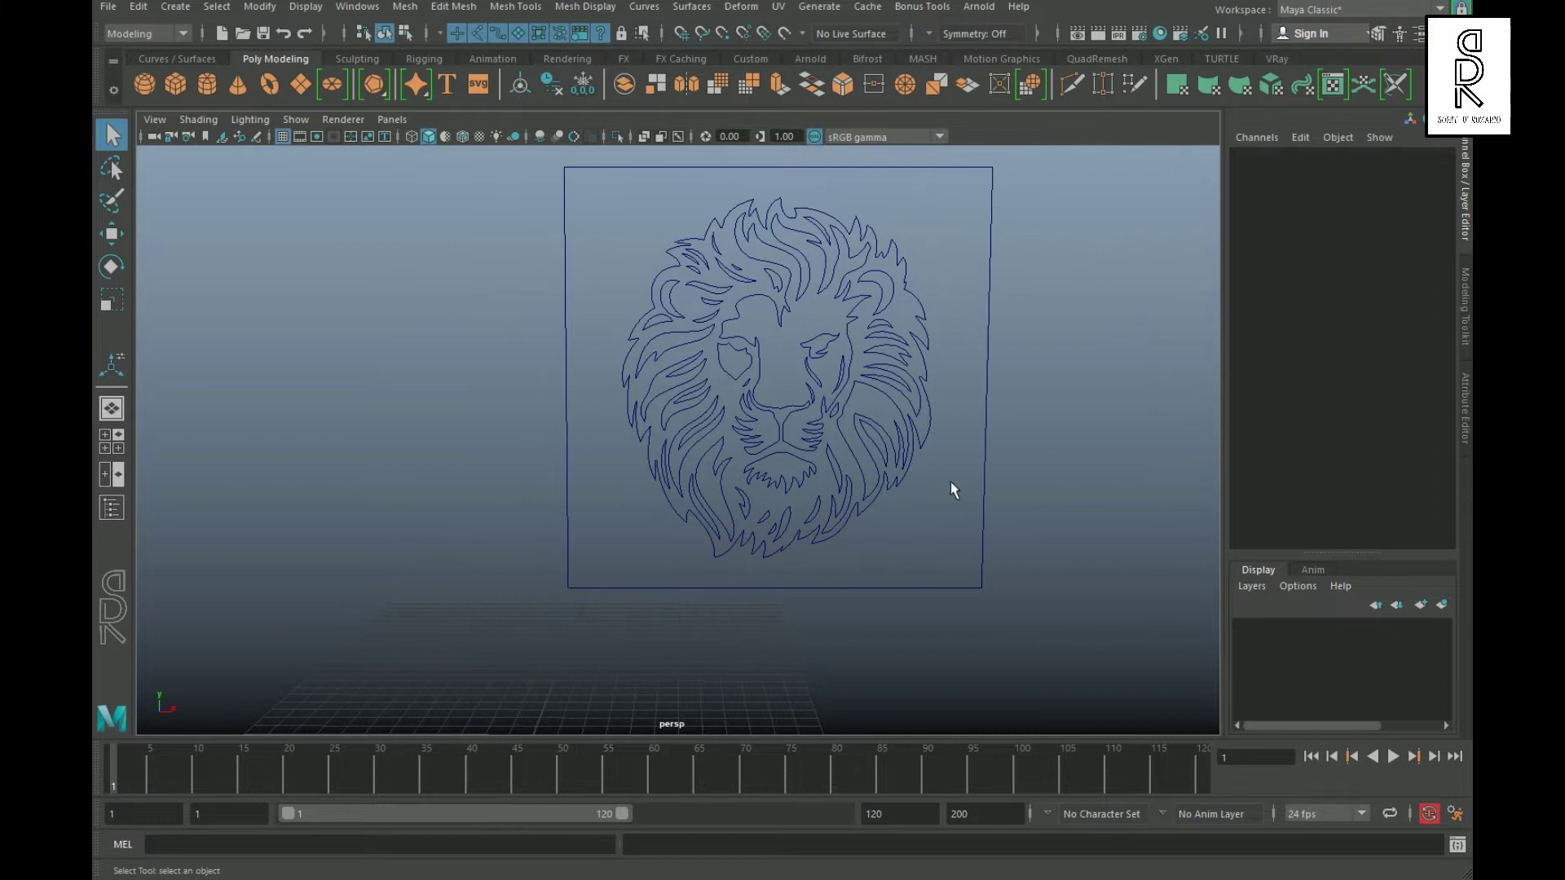
alt+drag(941, 497, 670, 307)
click(670, 307)
alt+drag(639, 437, 652, 432)
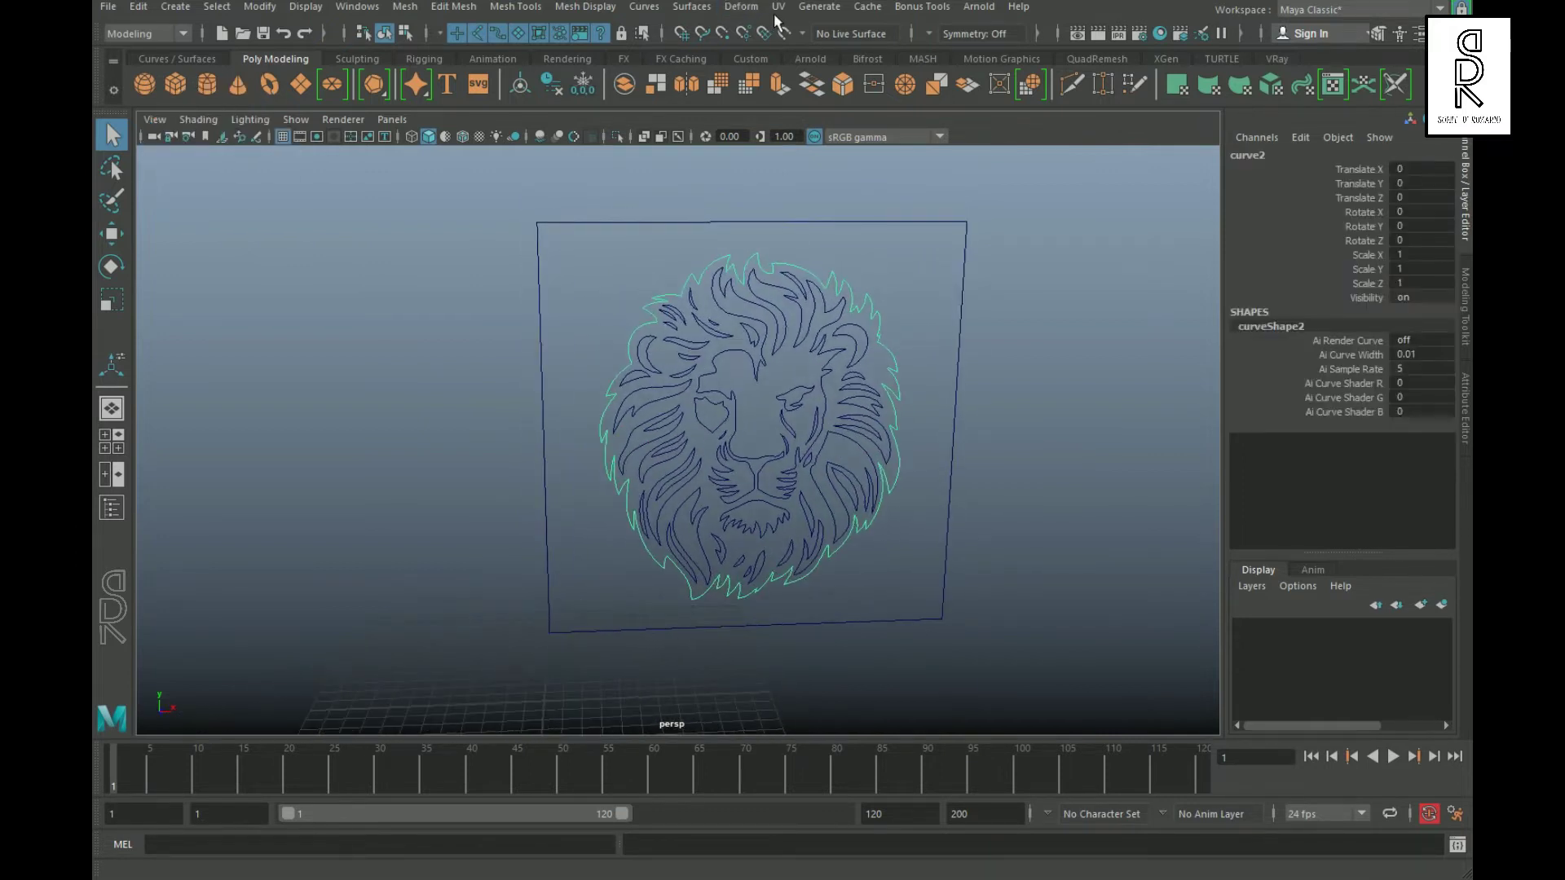
- Open the Bevel Plus options, clear them from the lion, and try applying the bevel to the mane's outer outline curve
click(712, 8)
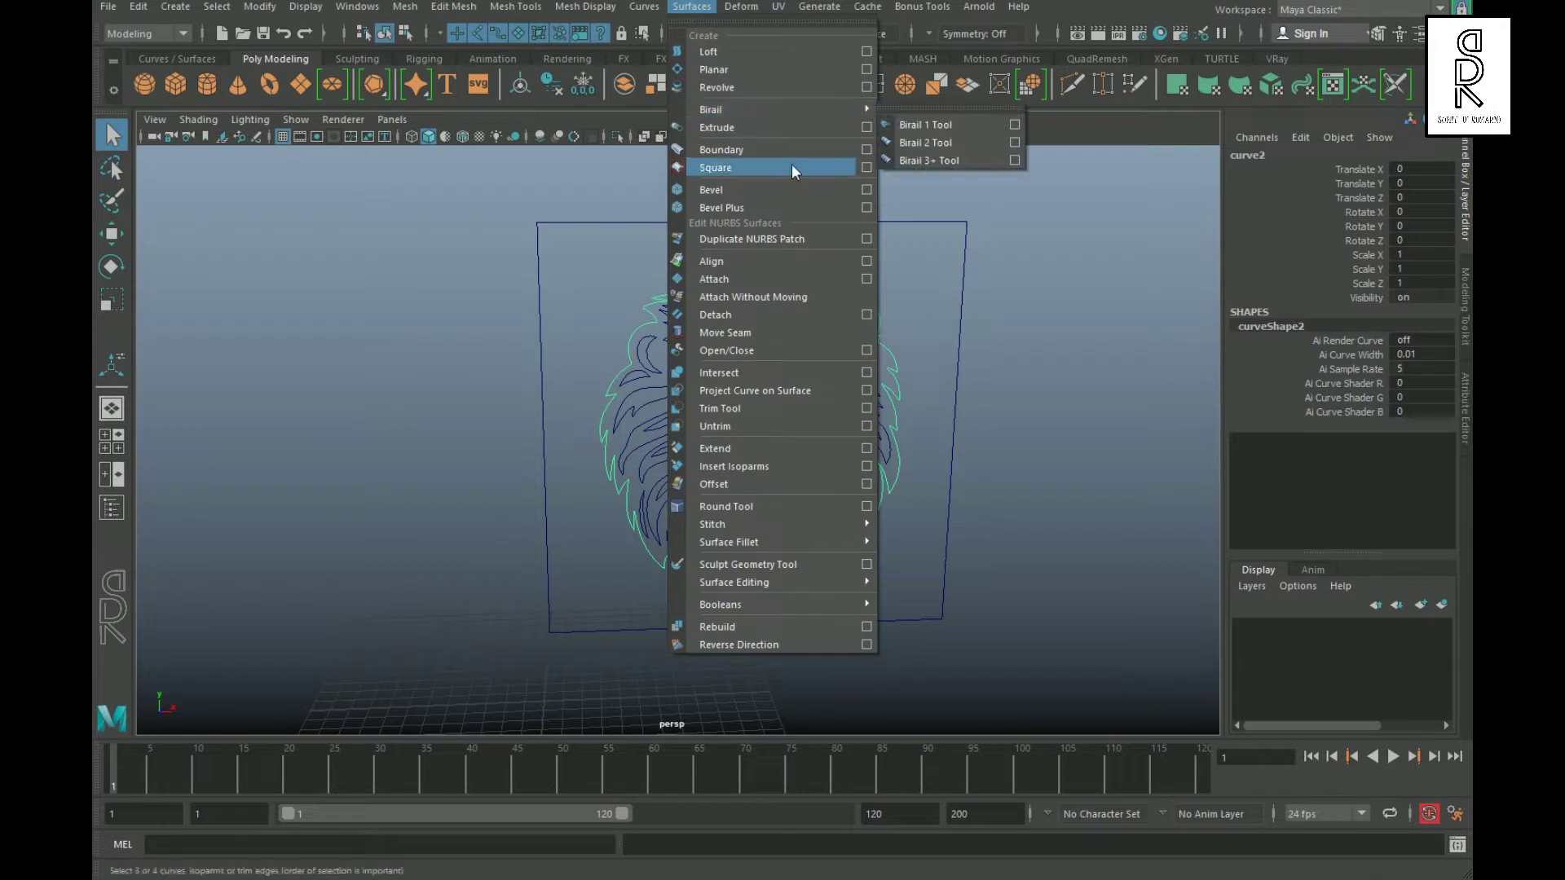
click(865, 207)
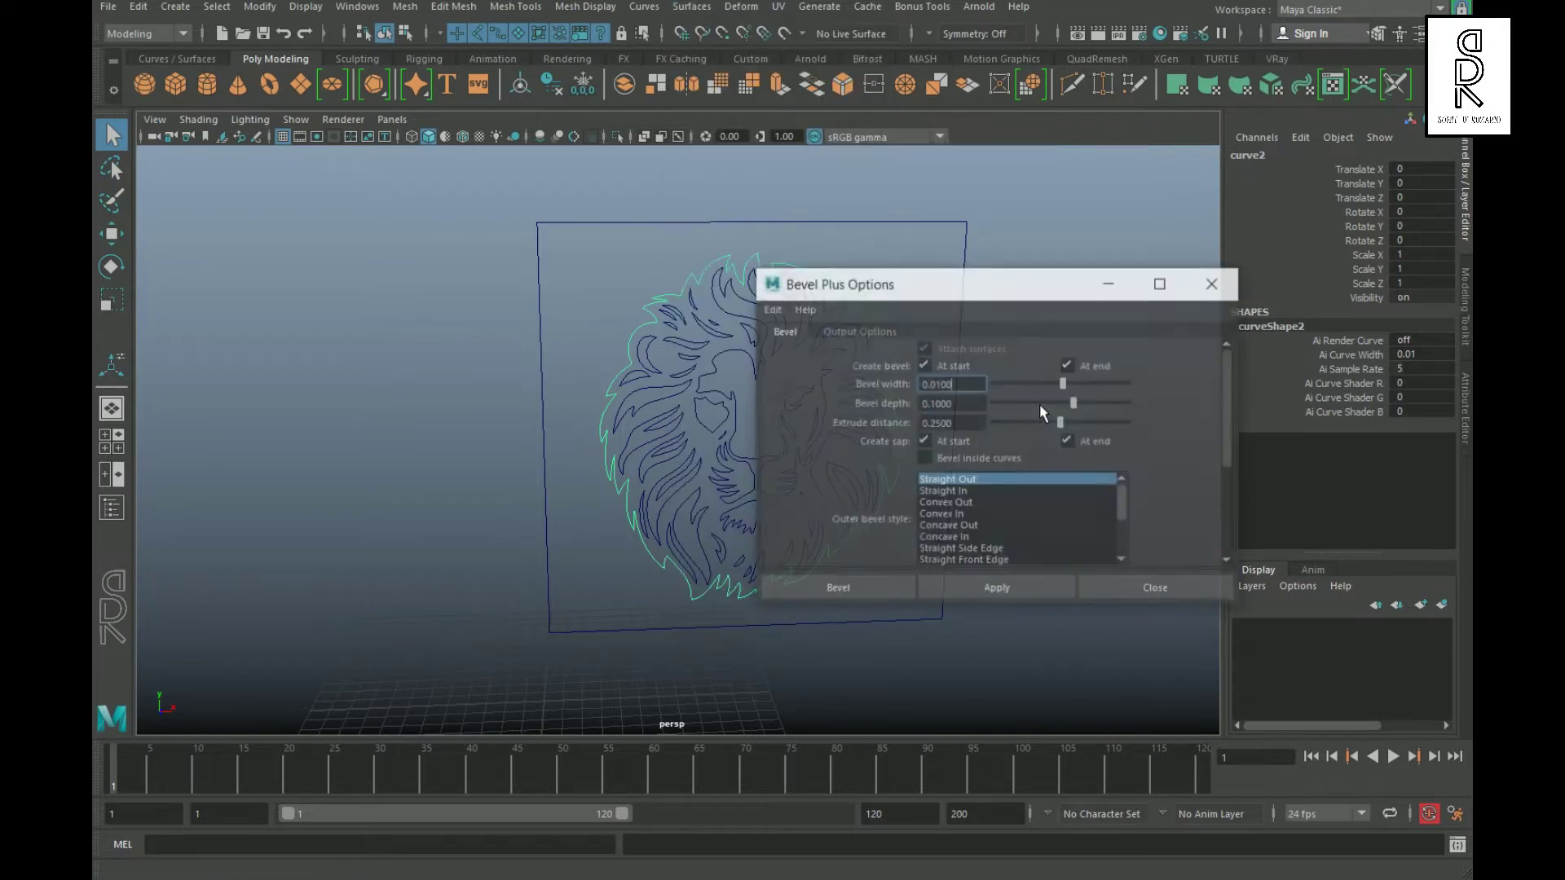
alt+drag(669, 406, 374, 350)
drag(989, 282, 1106, 149)
alt+drag(696, 324, 717, 355)
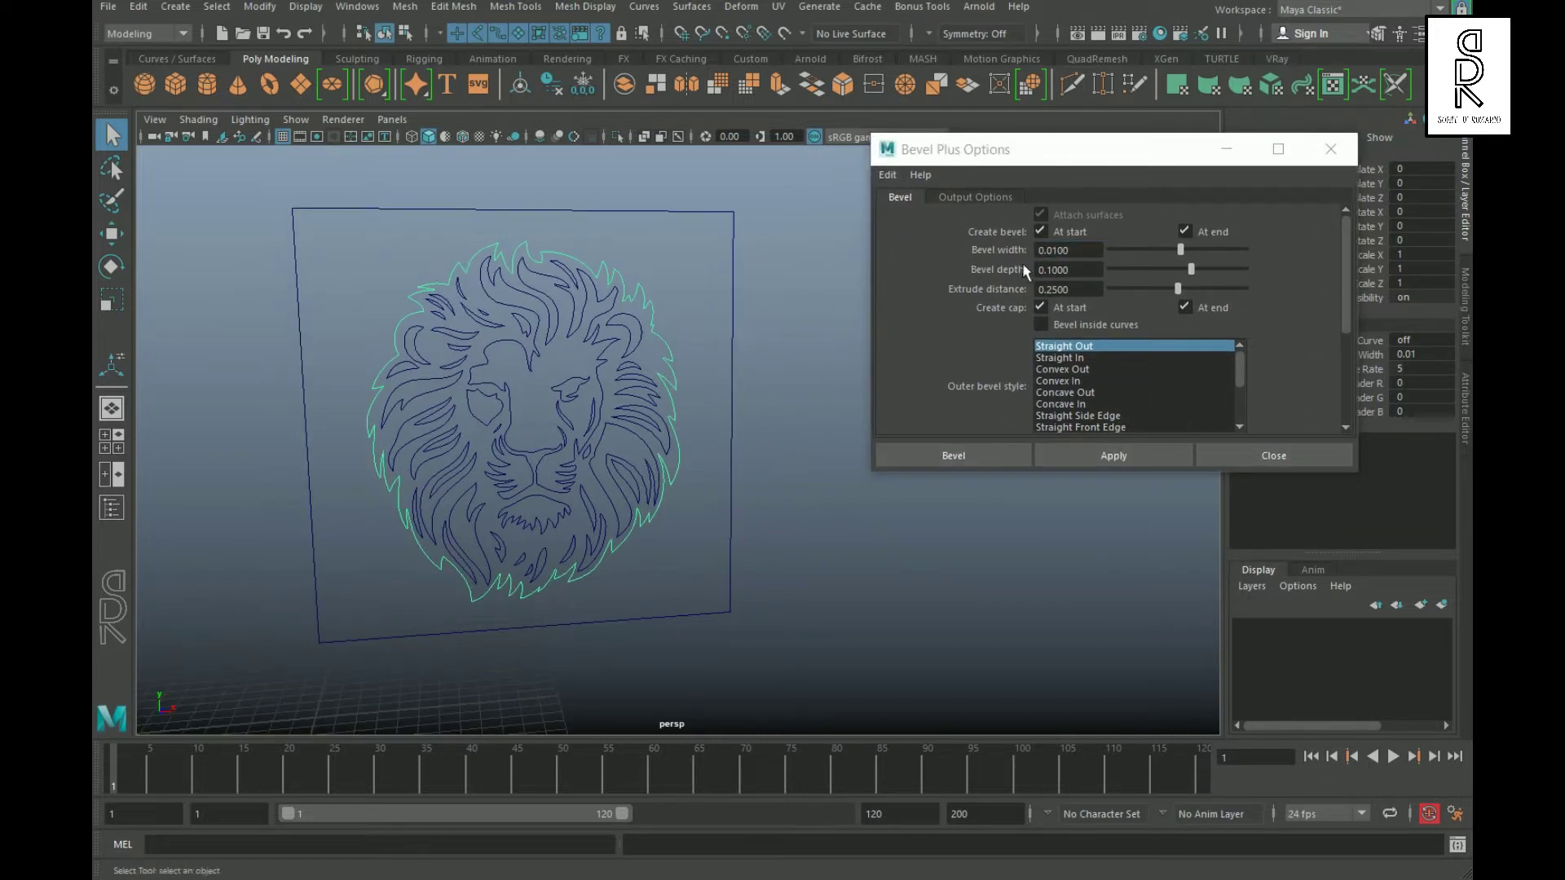
alt+drag(756, 436, 776, 481)
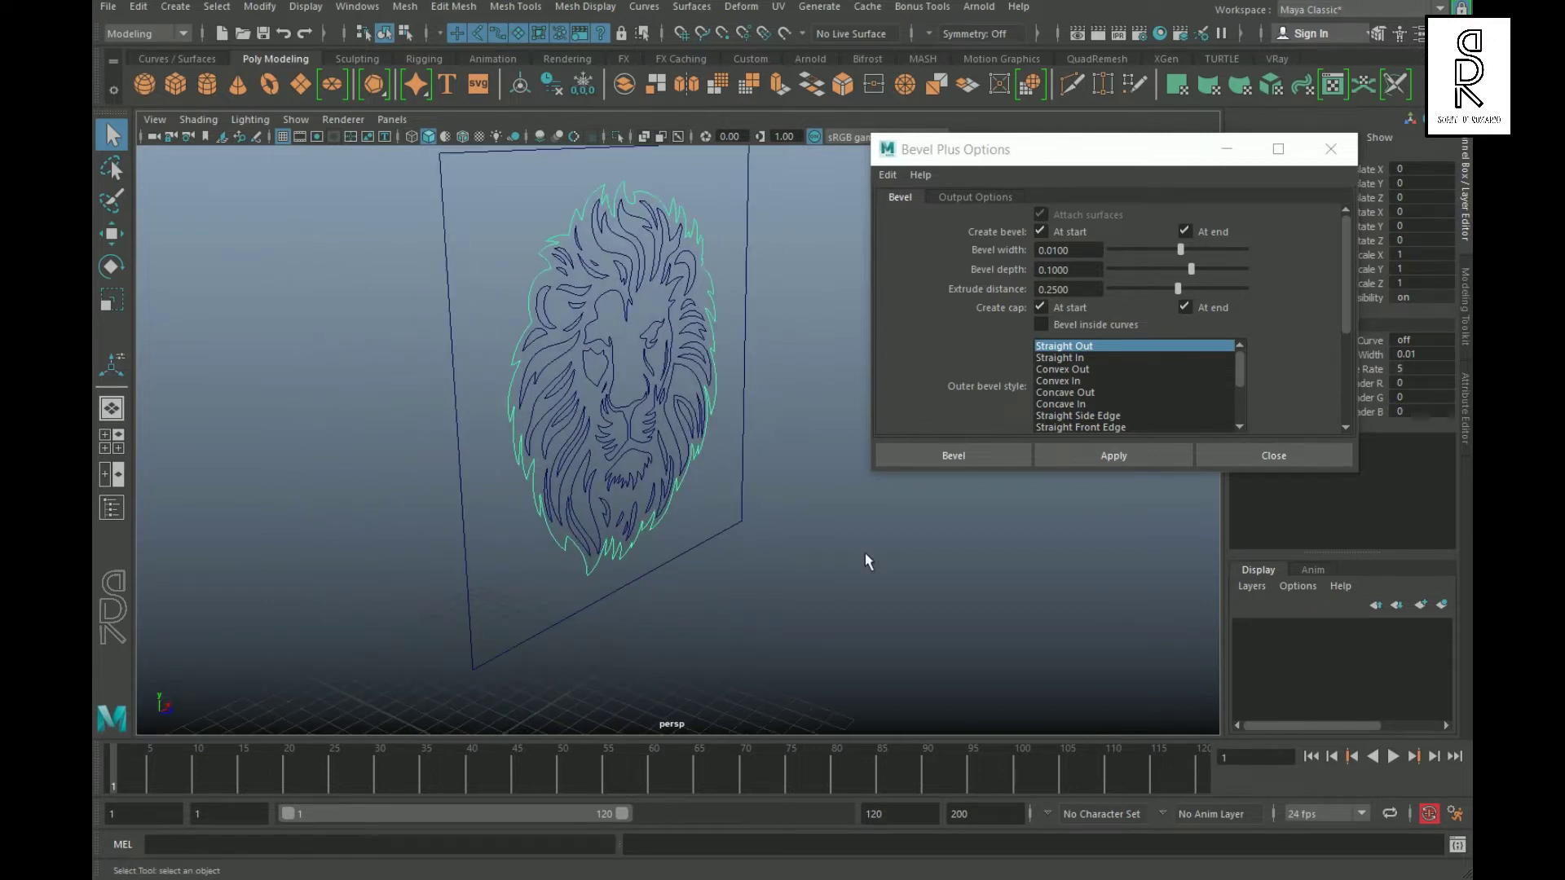
click(1132, 463)
key(w)
alt+drag(1052, 494, 673, 436)
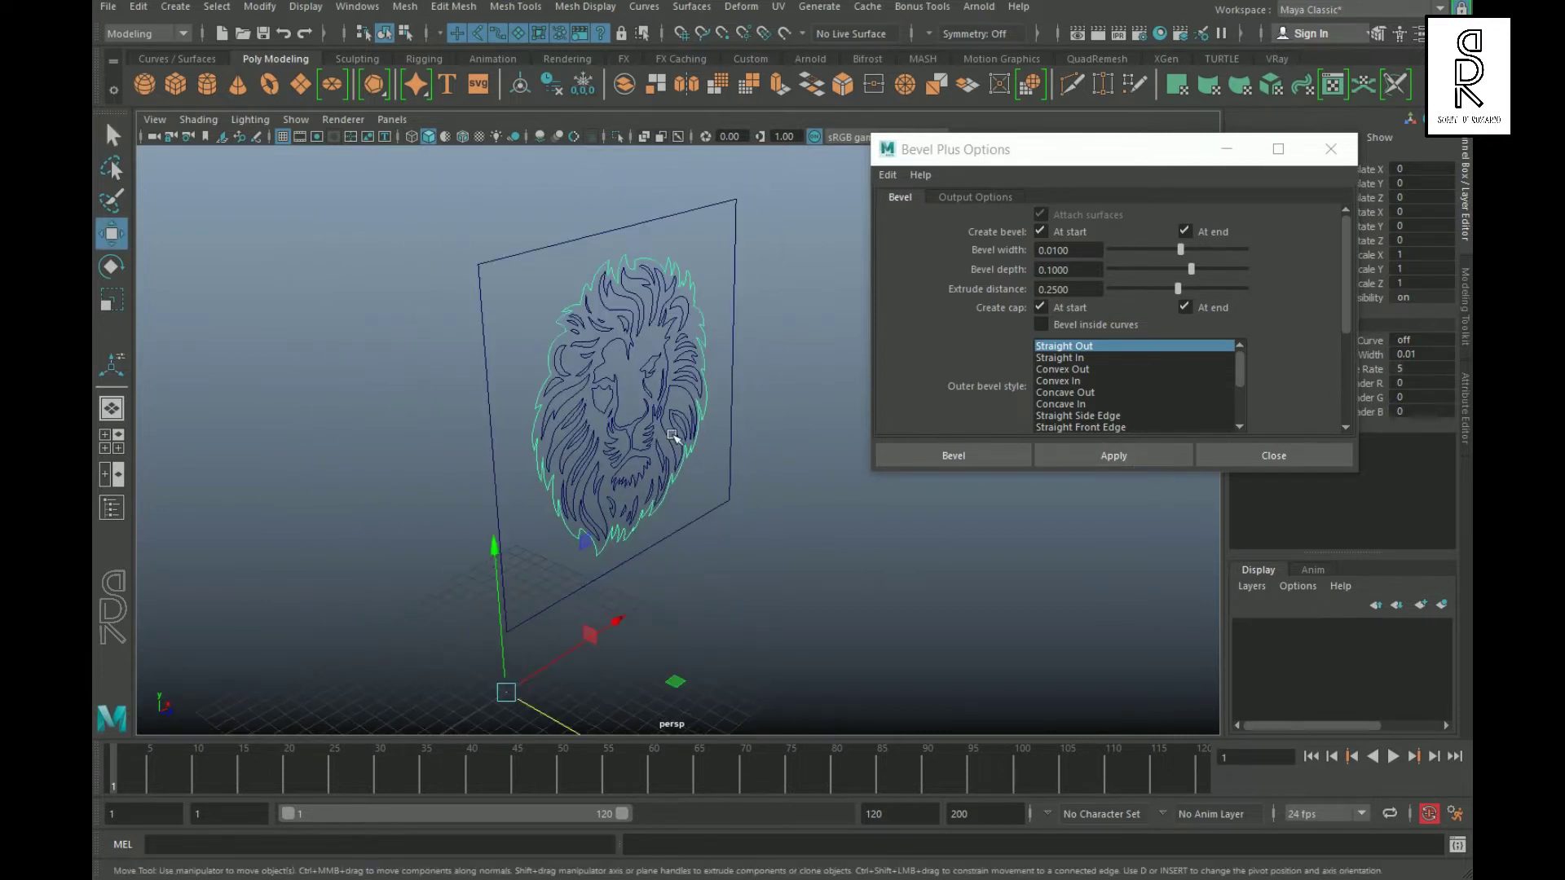
- Select all the imported lion curves, center their pivots and clear the selection
drag(391, 216, 835, 627)
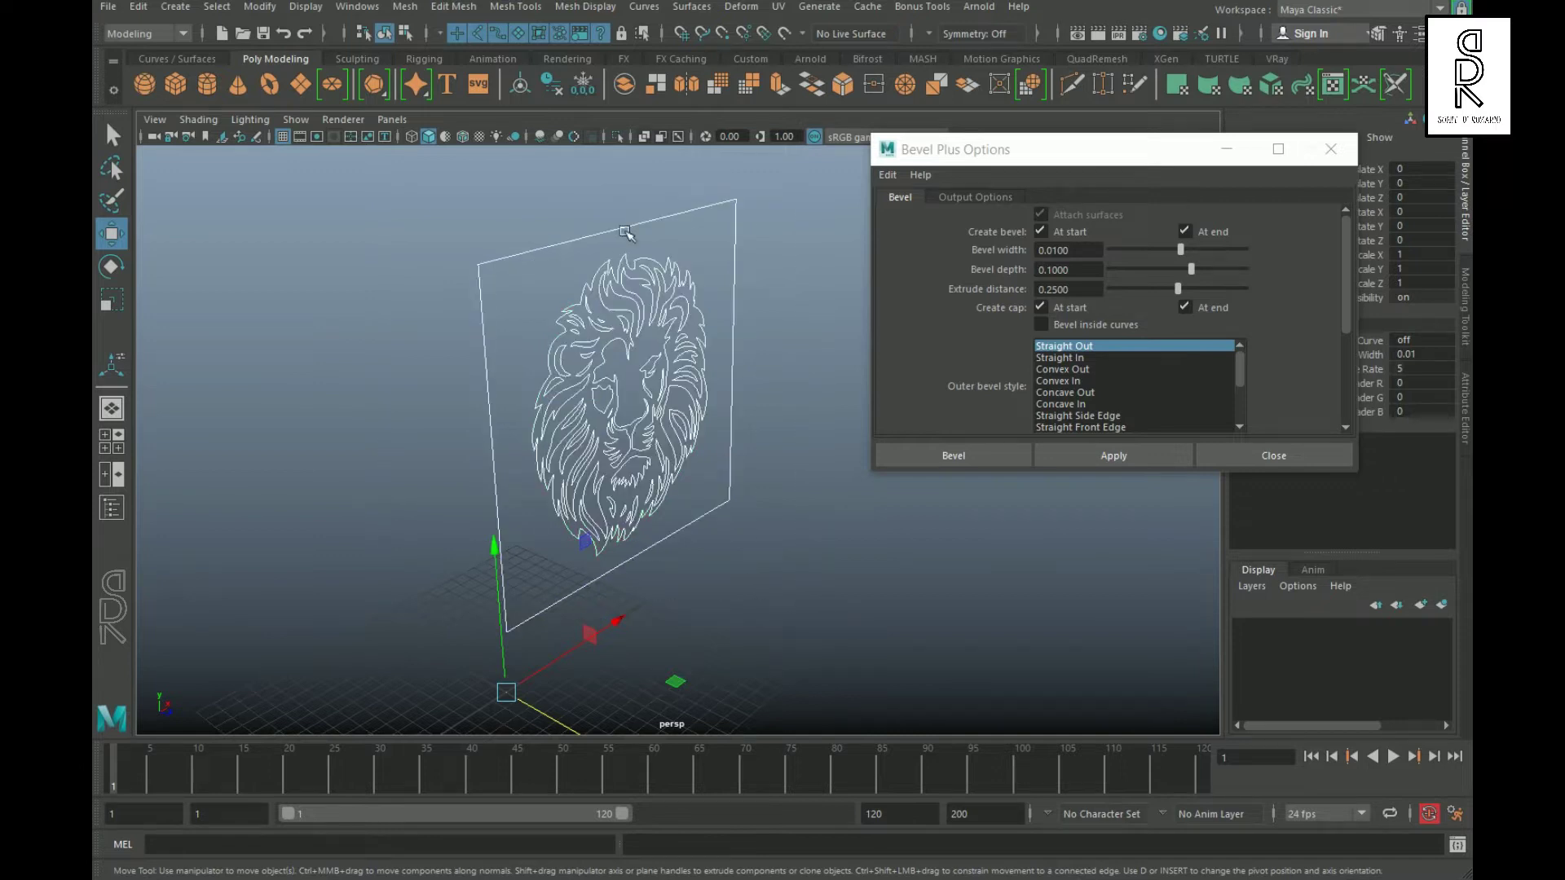
click(521, 86)
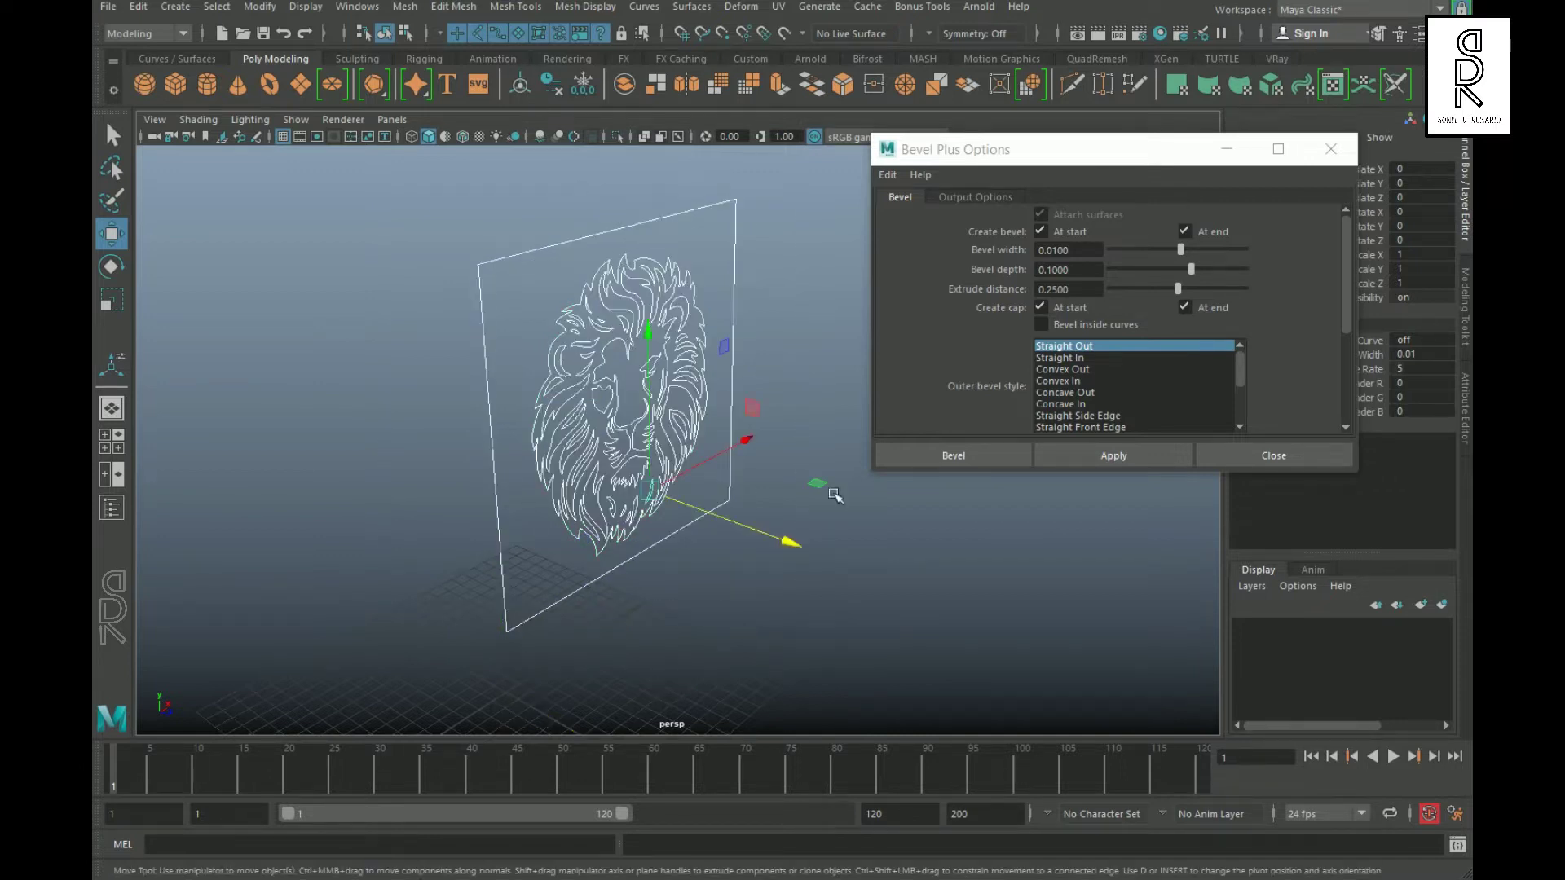
click(874, 637)
- Pull the mane's outer outline curve forward along Z and delete the duplicate outline curves stacked on it
scroll(727, 454, up, 5)
click(704, 290)
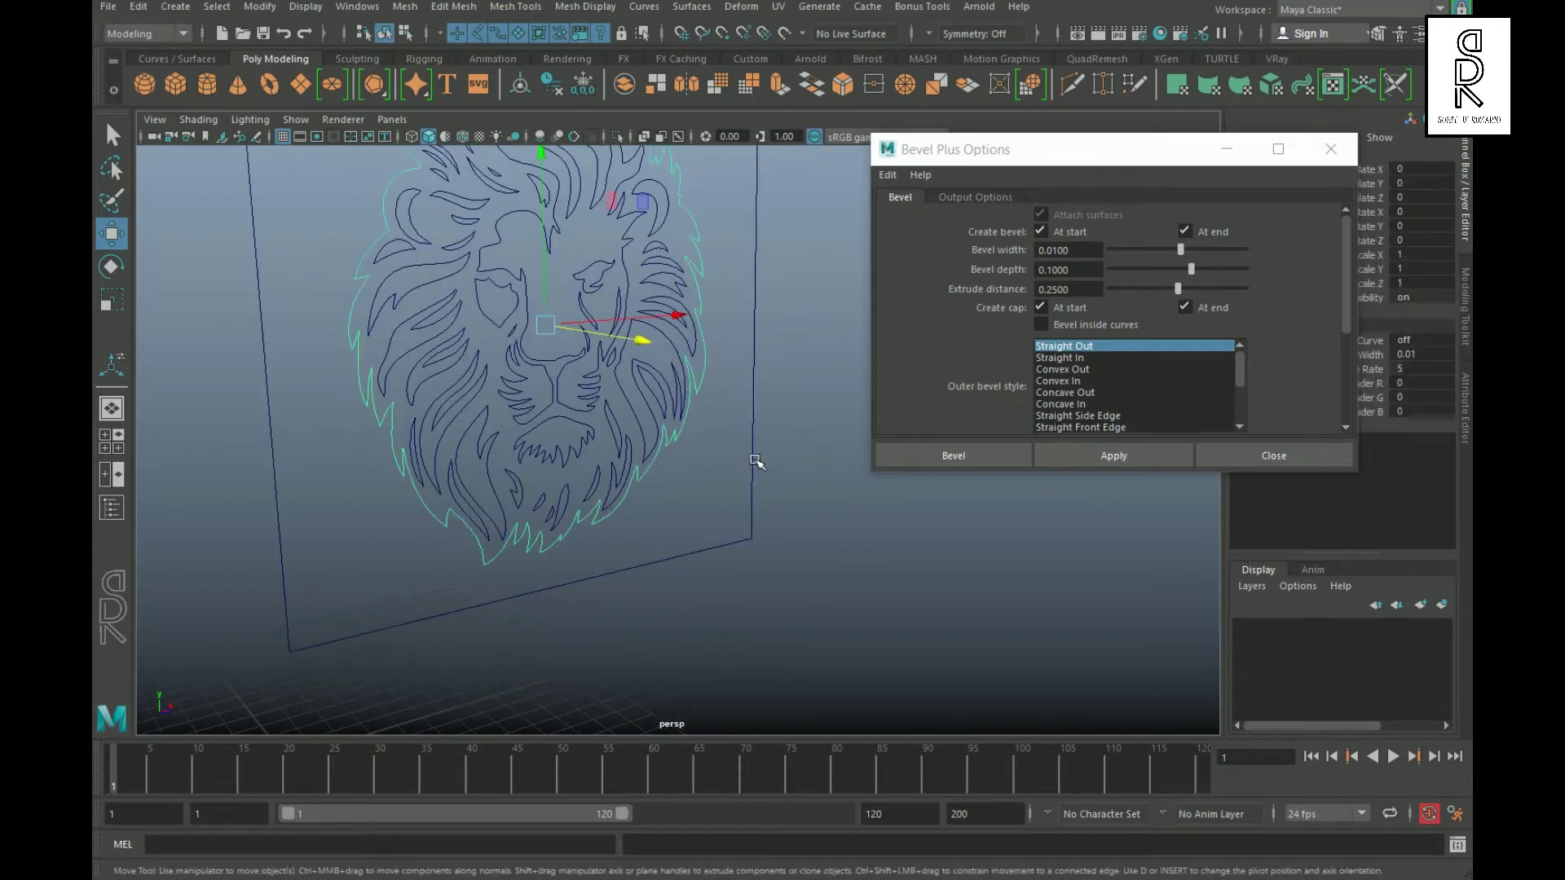
alt+drag(758, 462, 815, 462)
drag(789, 378, 970, 429)
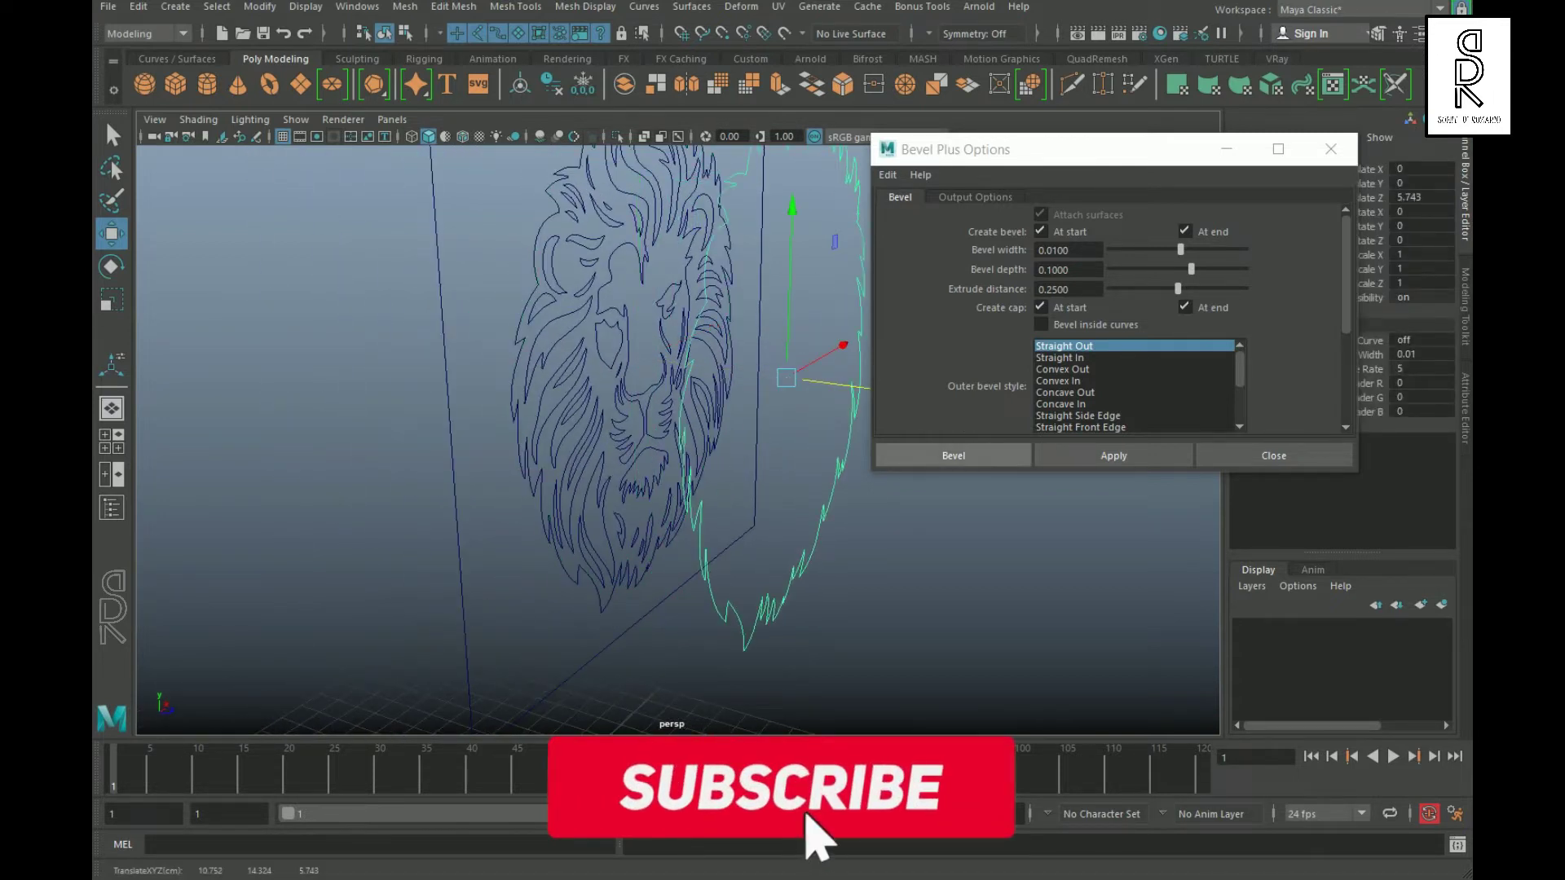
alt+drag(845, 580, 779, 598)
key(Delete)
click(687, 307)
click(788, 421)
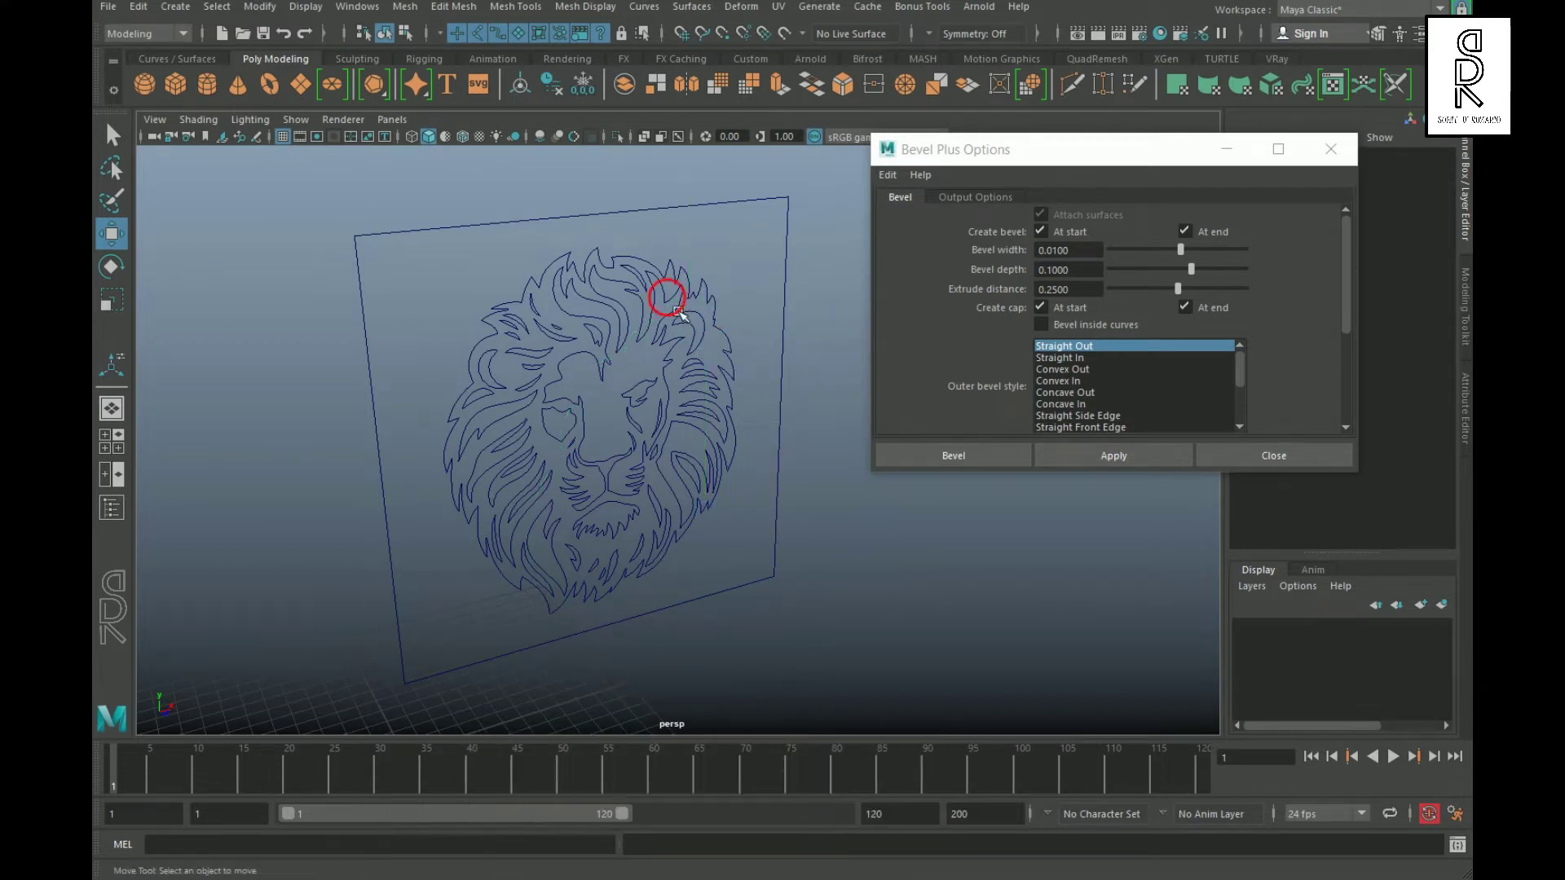
click(677, 309)
key(Delete)
- Select the duplicate set of lion curves, move it forward 9.538 along Z and delete it
click(643, 254)
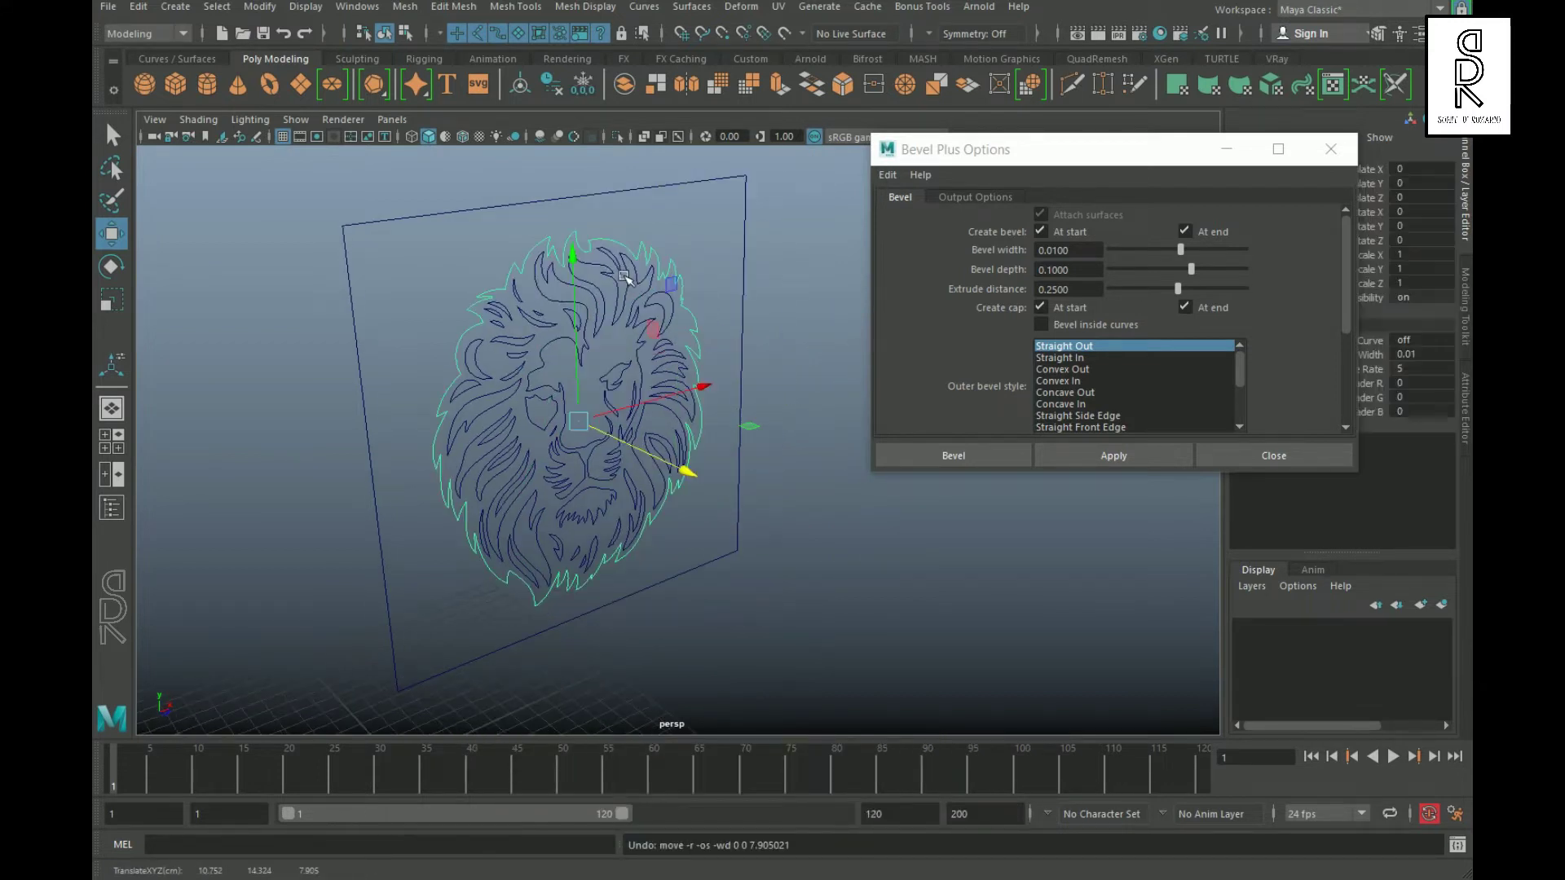
shift+click(626, 270)
shift+click(635, 302)
shift+click(533, 307)
scroll(562, 367, up, 3)
shift+click(444, 440)
key(q)
shift+click(599, 362)
shift+click(521, 480)
shift+click(664, 326)
shift+click(661, 355)
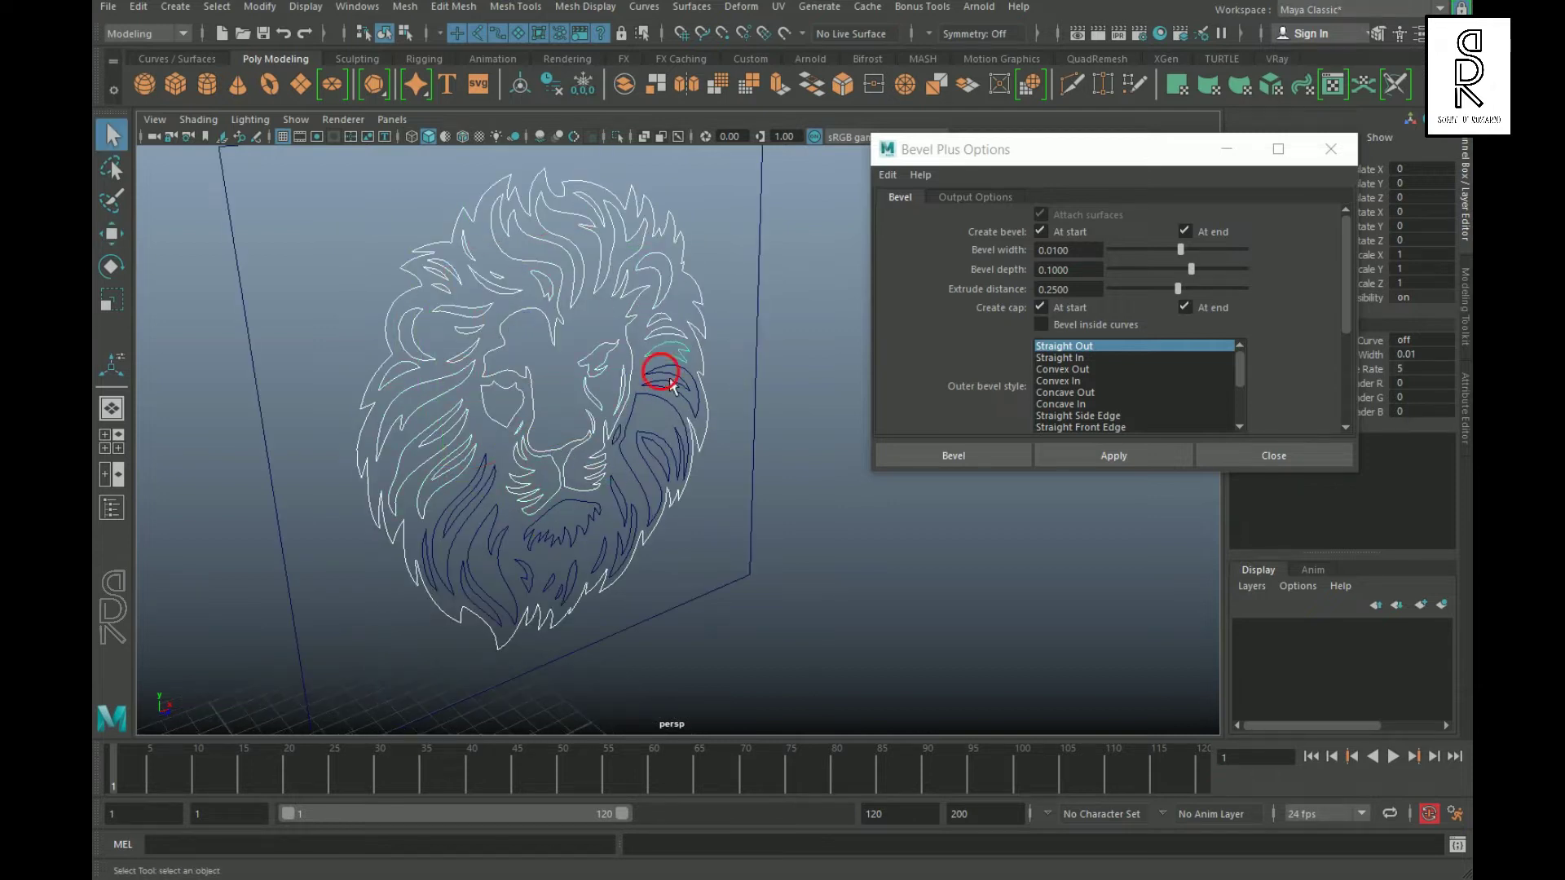
drag(672, 386, 612, 684)
key(w)
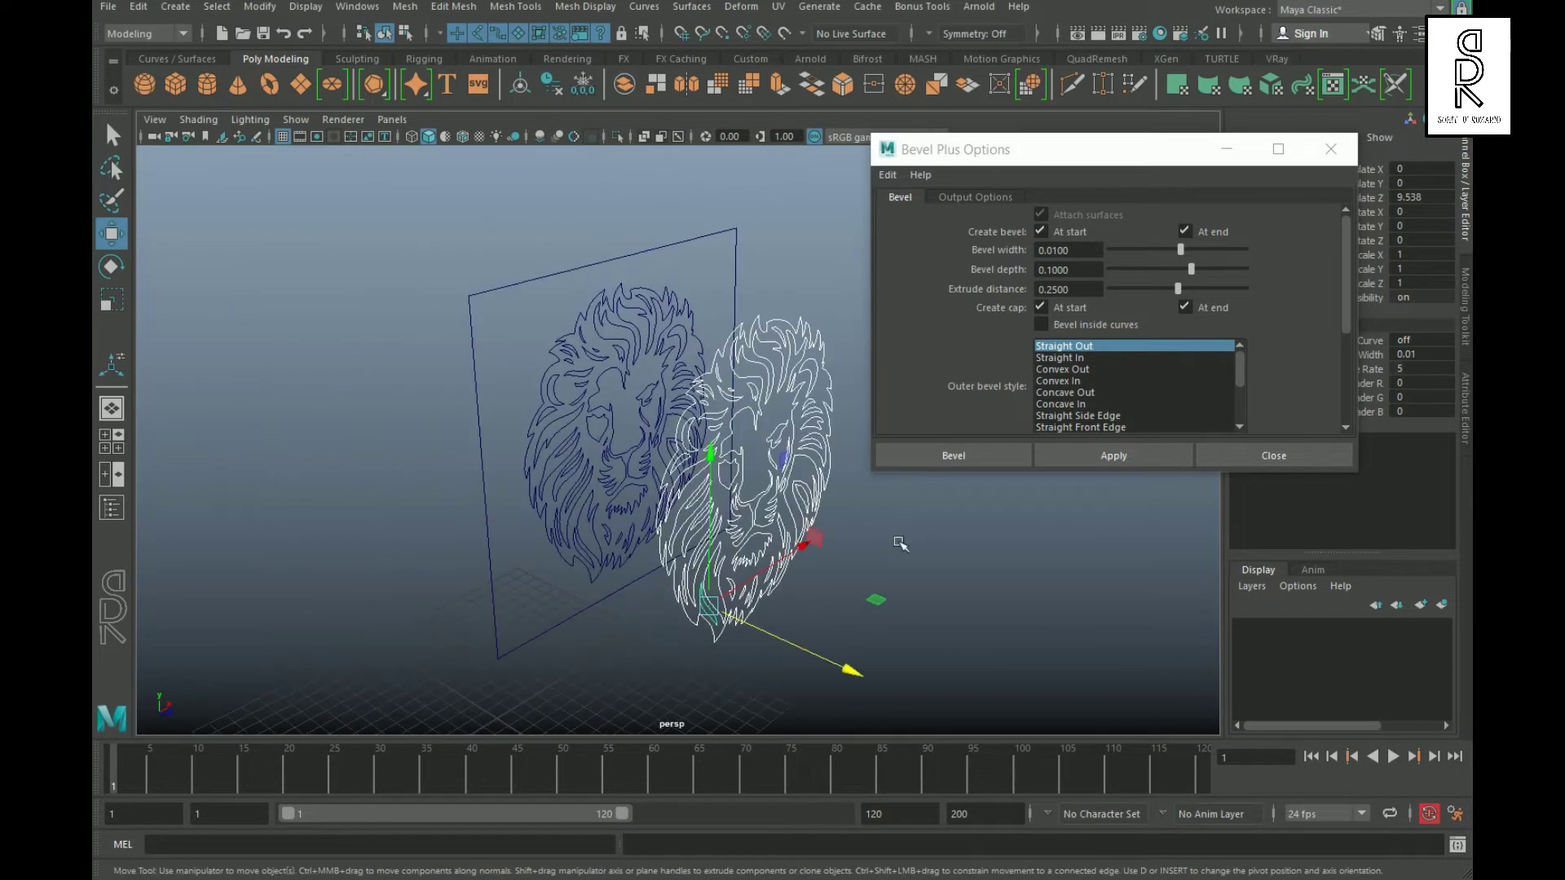
key(Delete)
- Apply Bevel Plus to the mane's outer outline curve with width 0.01, depth 0.1, extrude distance 0.25 and Straight Out style
scroll(873, 619, up, 4)
alt+drag(863, 607, 767, 479)
scroll(768, 479, down, 2)
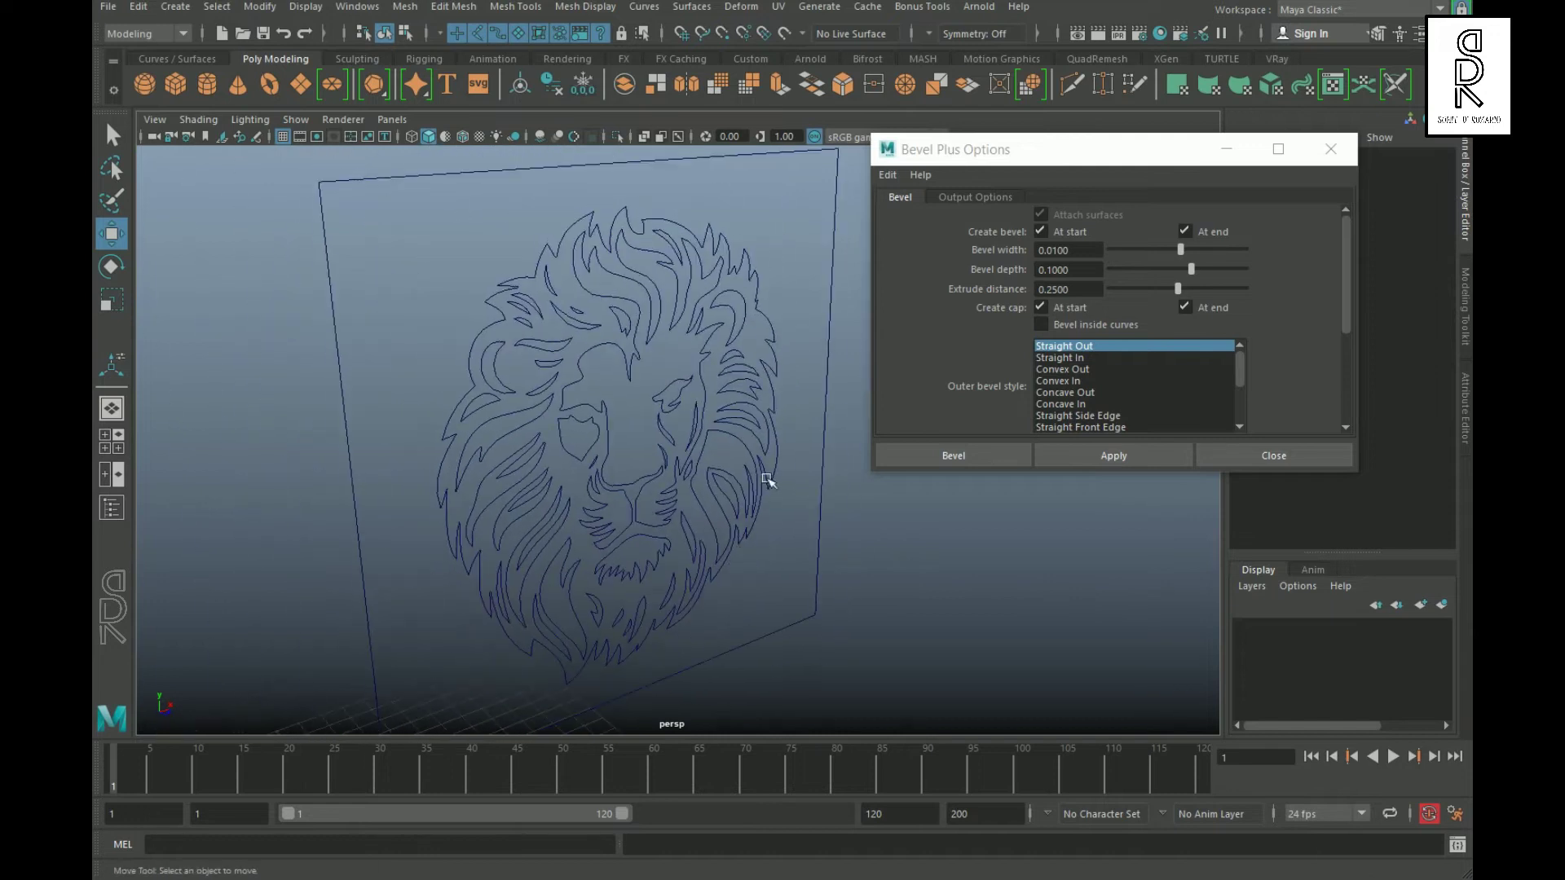
click(779, 338)
key(f)
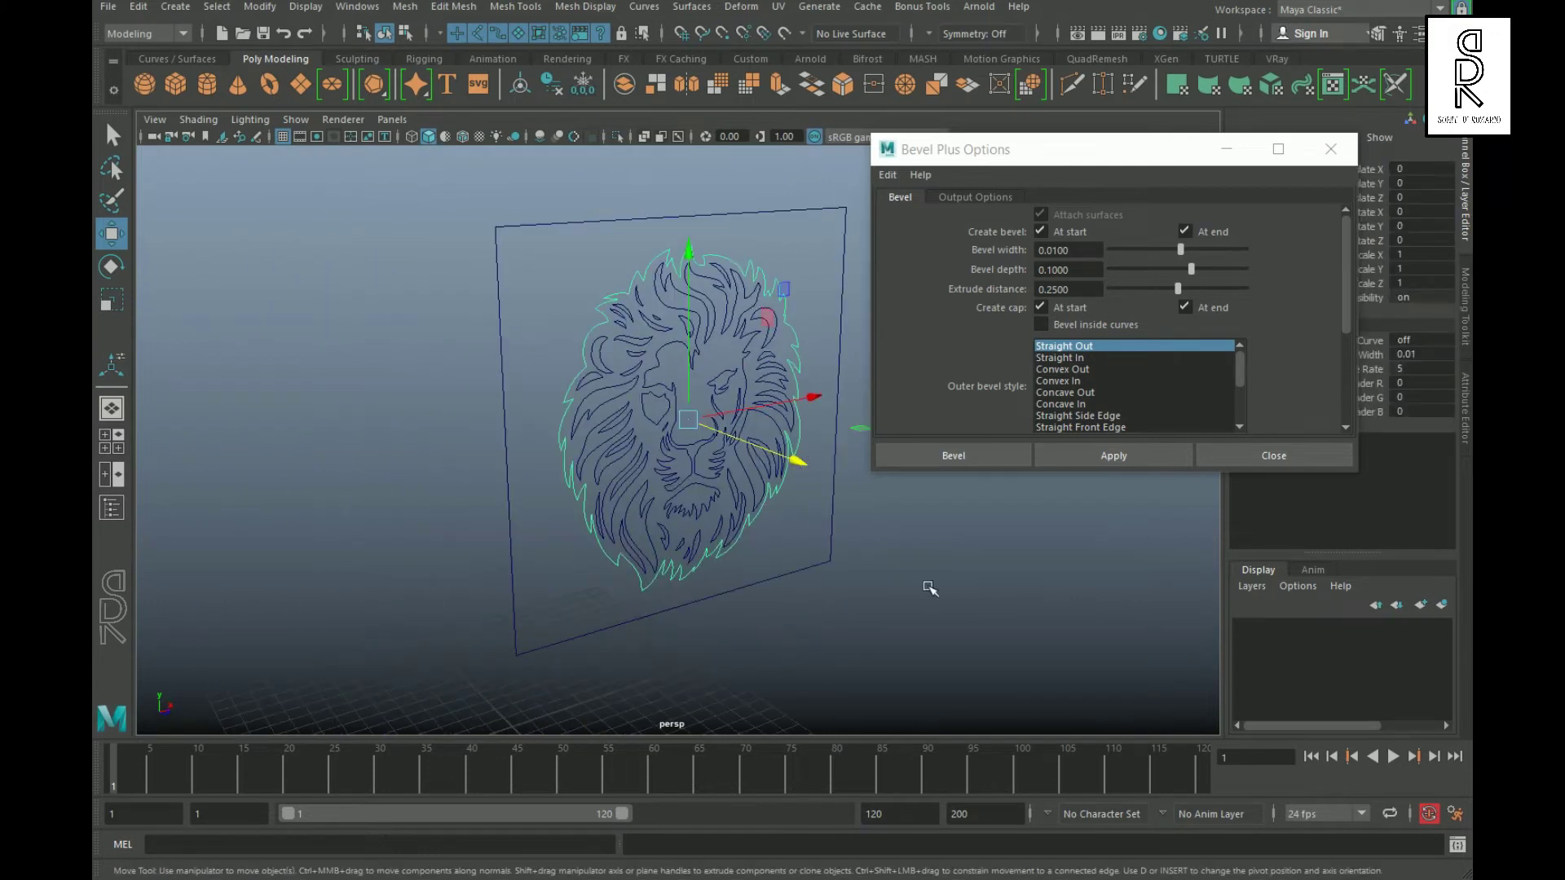
click(1115, 461)
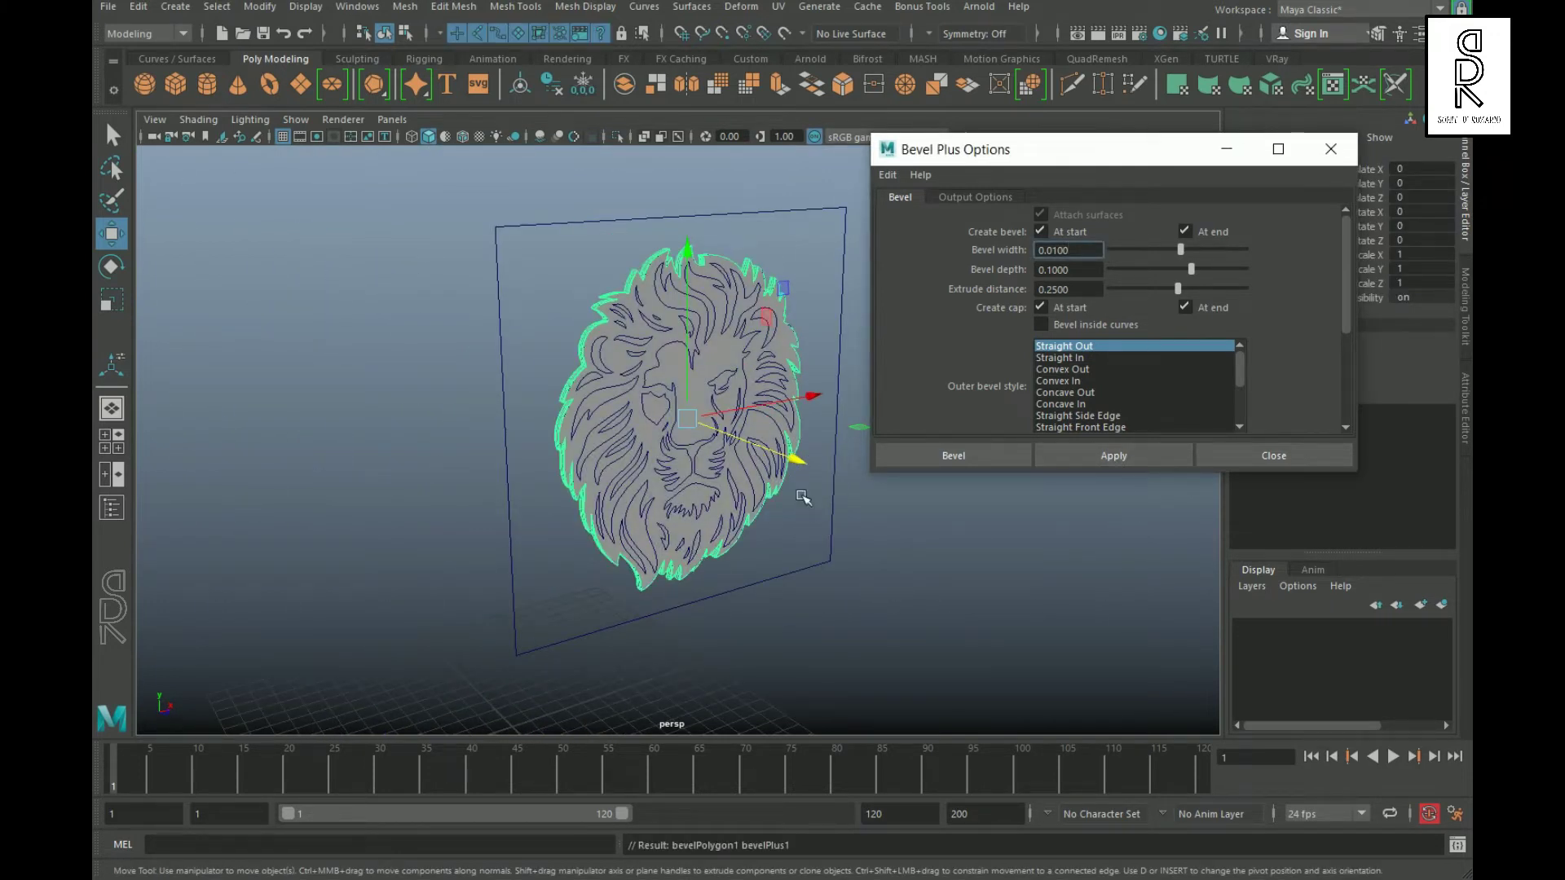
- Move the beveled mane silhouette back behind the curves to Translate Z -26.139 and deselect it
drag(814, 481, 569, 385)
alt+drag(681, 500, 993, 660)
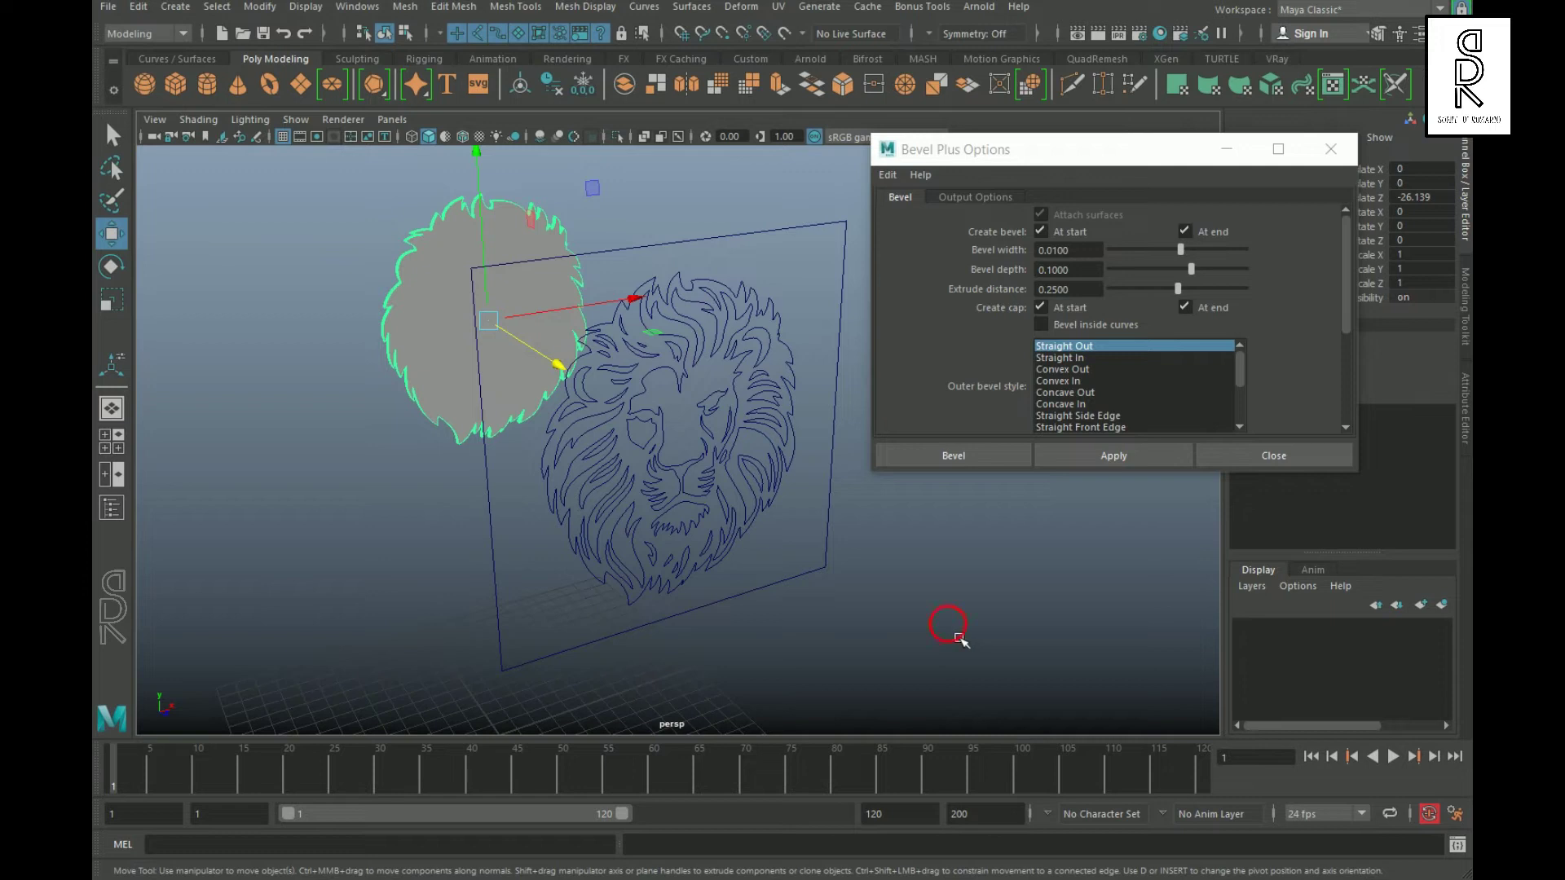
click(958, 639)
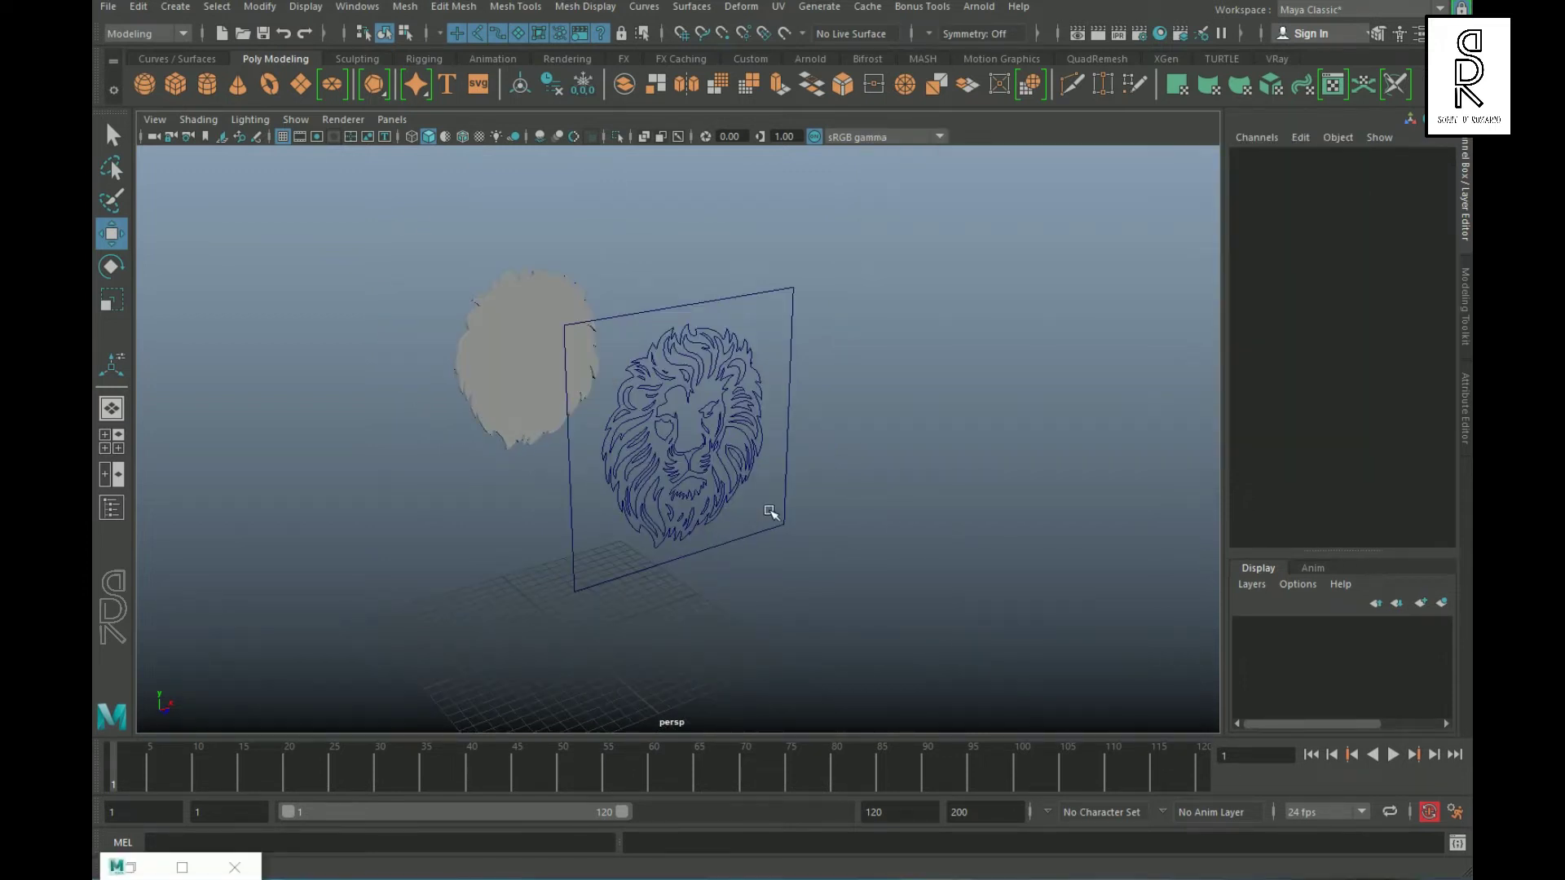
- Select the lion's inner detail curves, leaving out the outer outline and square frame, and put them on a new hidden display layer
alt+middle_drag(862, 499, 1007, 528)
scroll(695, 492, up, 3)
alt+drag(695, 493, 720, 472)
alt+middle_drag(719, 472, 611, 475)
scroll(612, 475, up, 2)
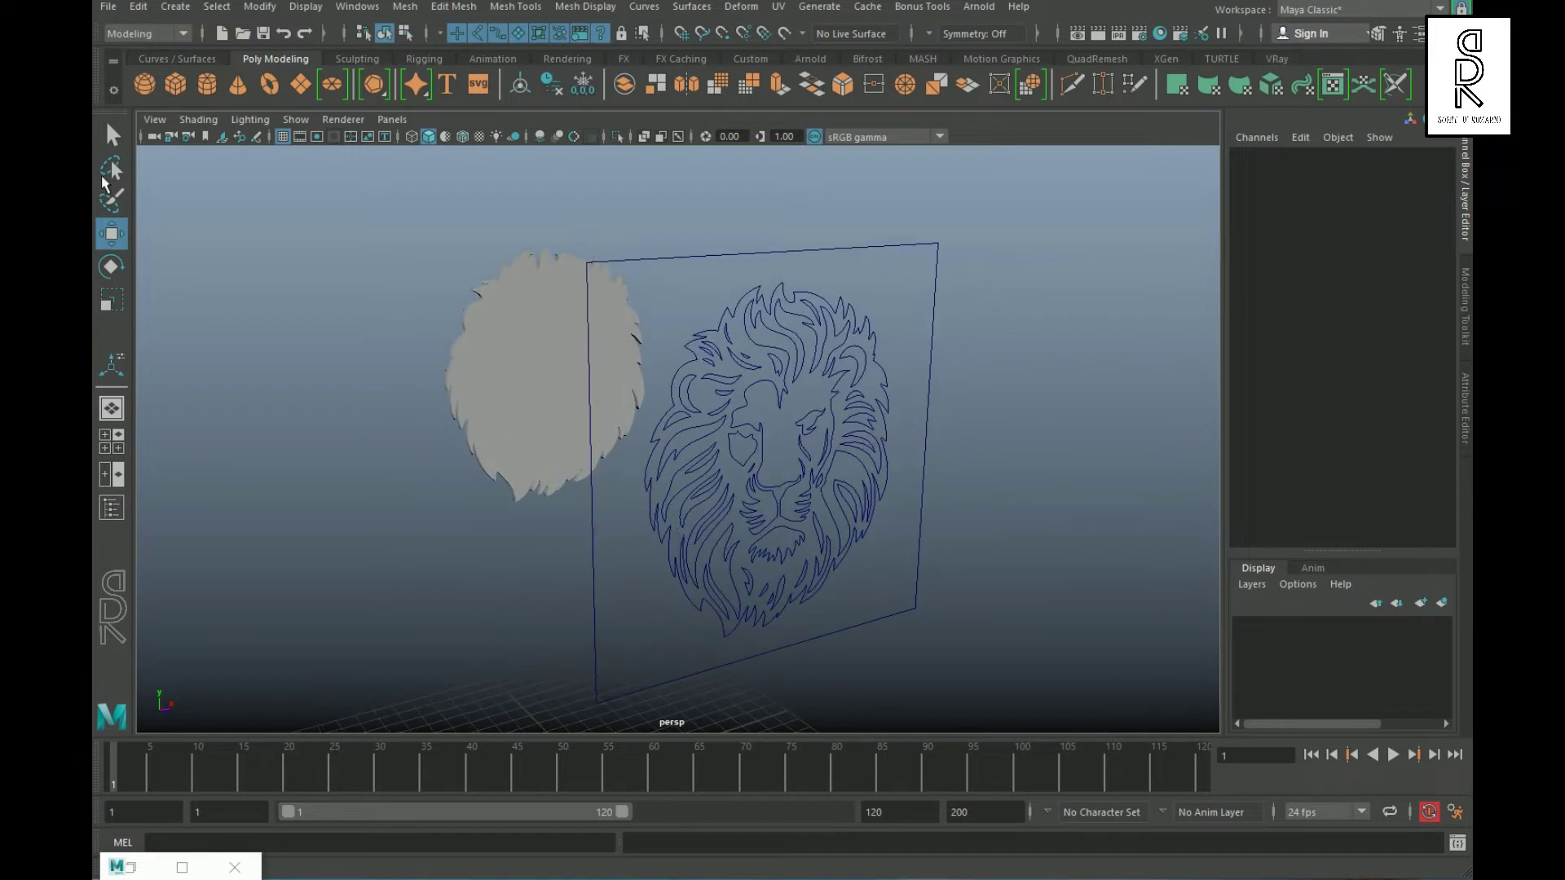
click(112, 136)
alt+drag(784, 339, 810, 332)
shift+click(772, 313)
shift+click(725, 296)
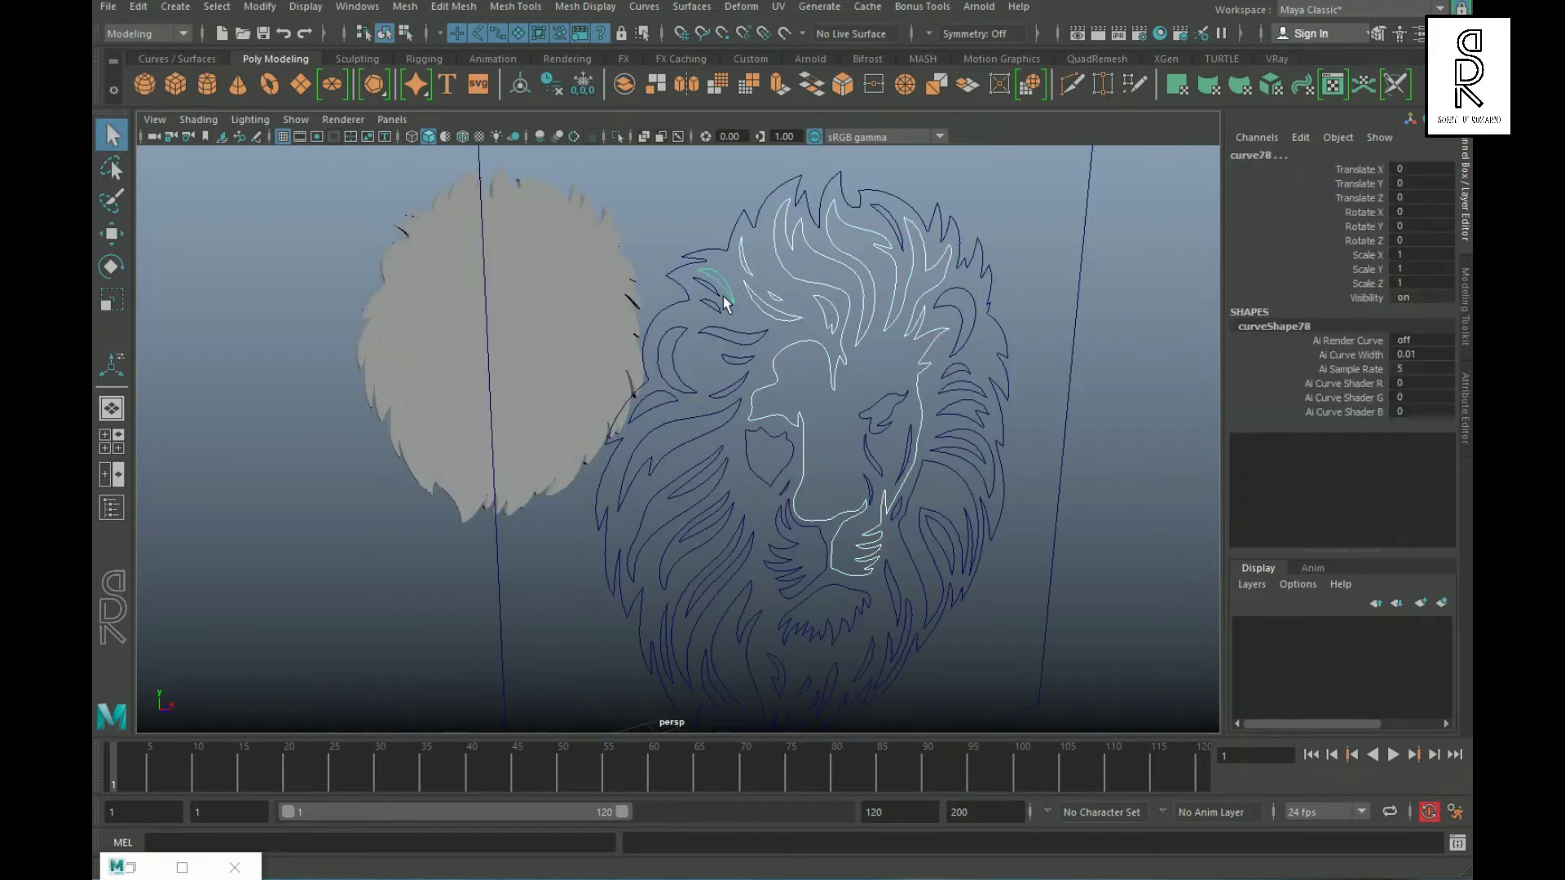
shift+click(737, 333)
shift+click(674, 359)
shift+click(693, 488)
shift+click(709, 583)
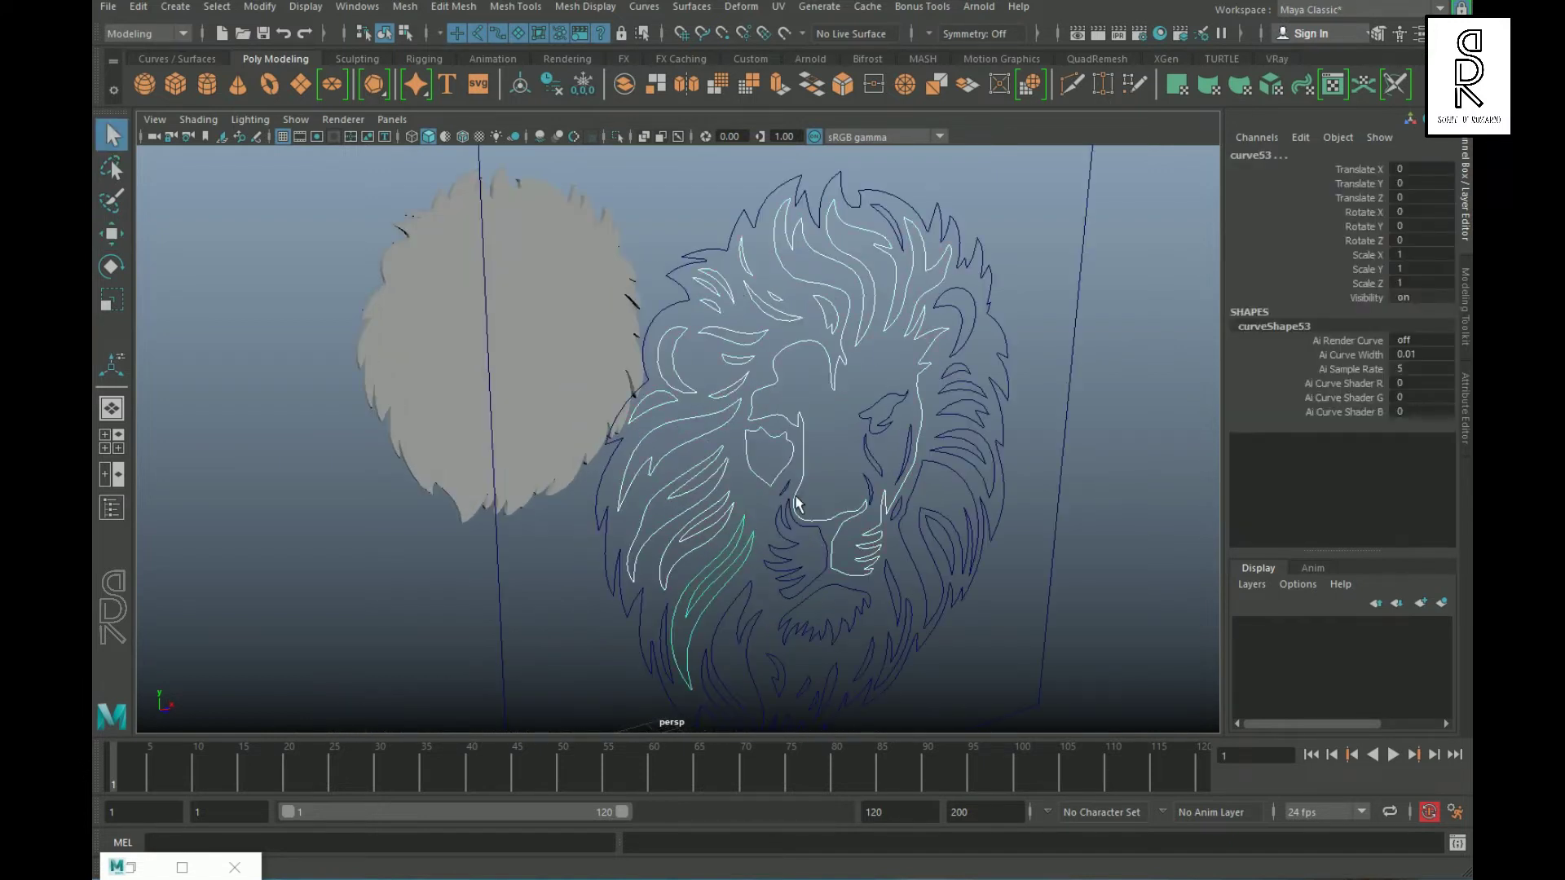
shift+click(803, 627)
alt+middle_drag(799, 686, 737, 594)
shift+click(774, 607)
shift+click(864, 550)
alt+middle_drag(889, 524, 888, 575)
shift+click(906, 483)
shift+click(931, 447)
shift+click(908, 395)
scroll(896, 367, down, 1)
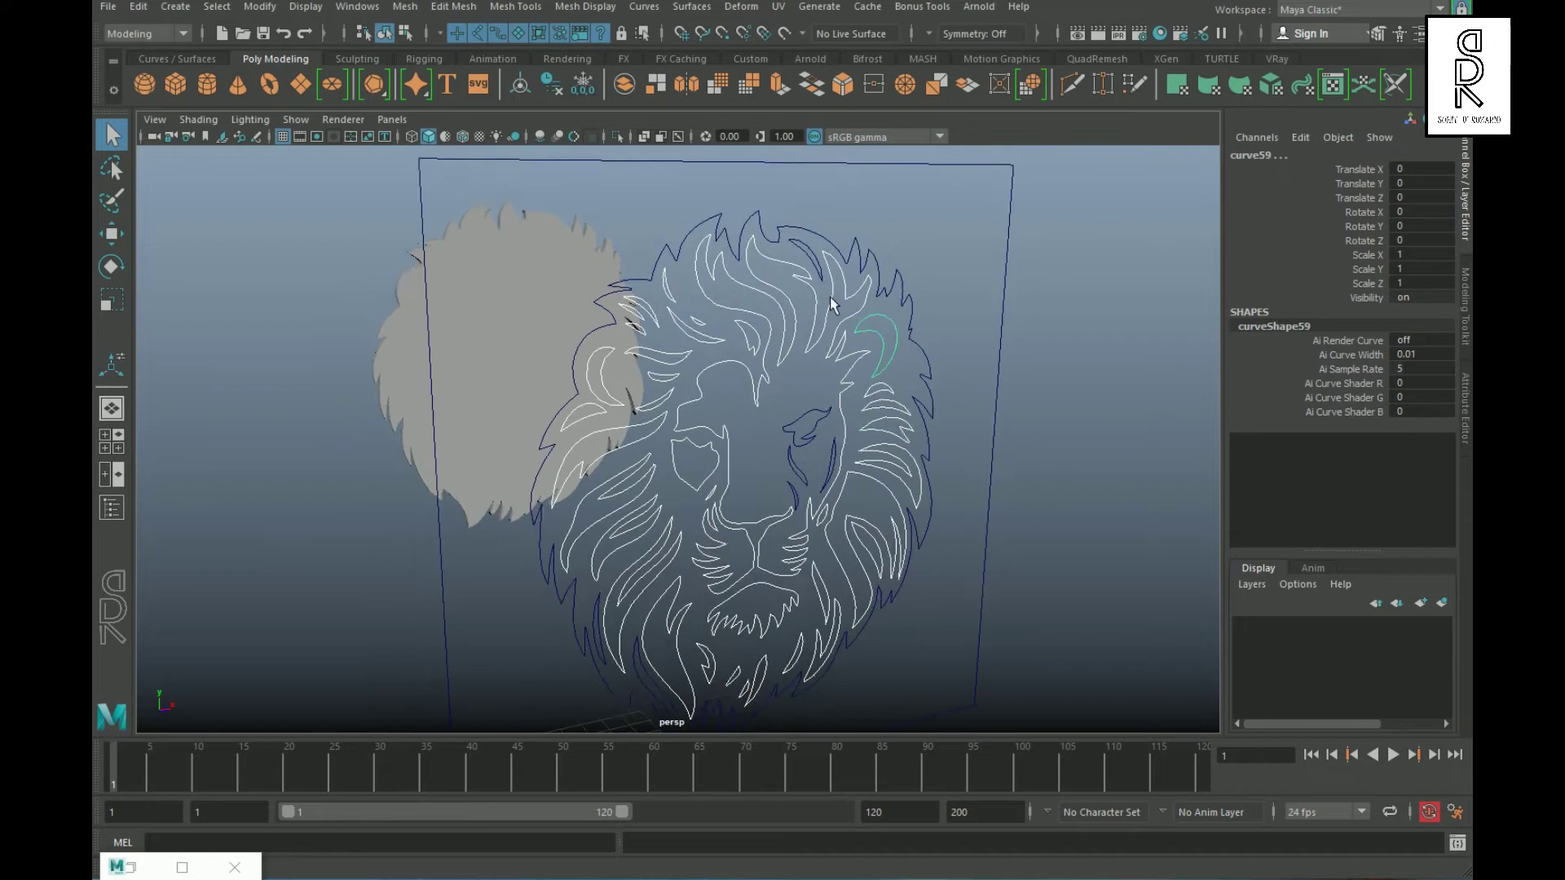
shift+click(837, 175)
alt+drag(1054, 516, 1141, 489)
key(w)
click(1442, 603)
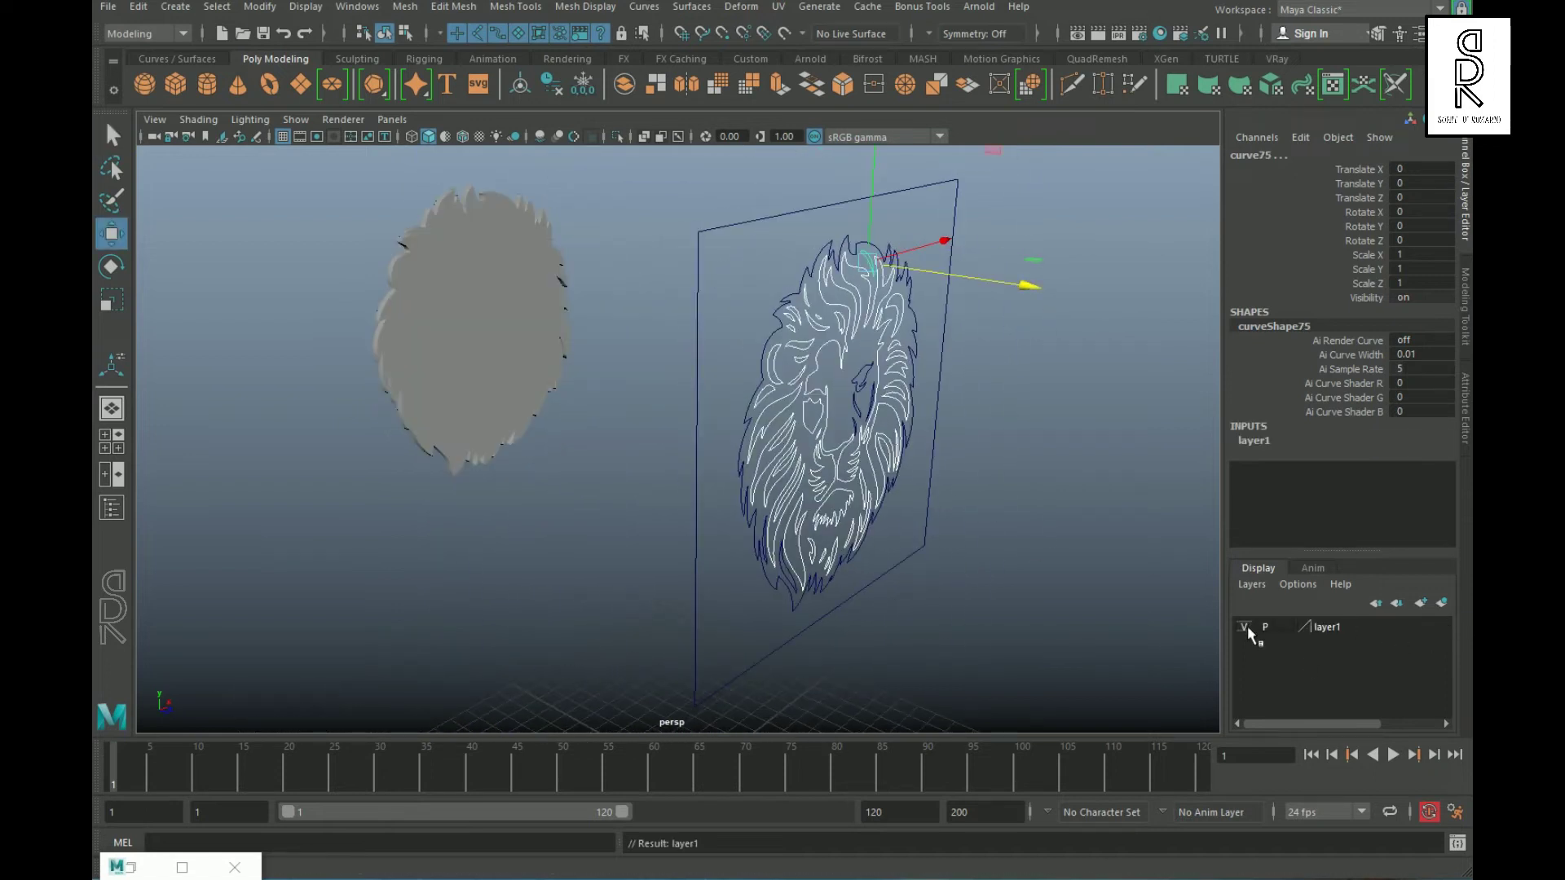
click(1242, 627)
- Put the remaining outline and frame curves on a second display layer, hide it, and show layer1 again
scroll(962, 489, down, 4)
click(921, 473)
drag(695, 258, 912, 594)
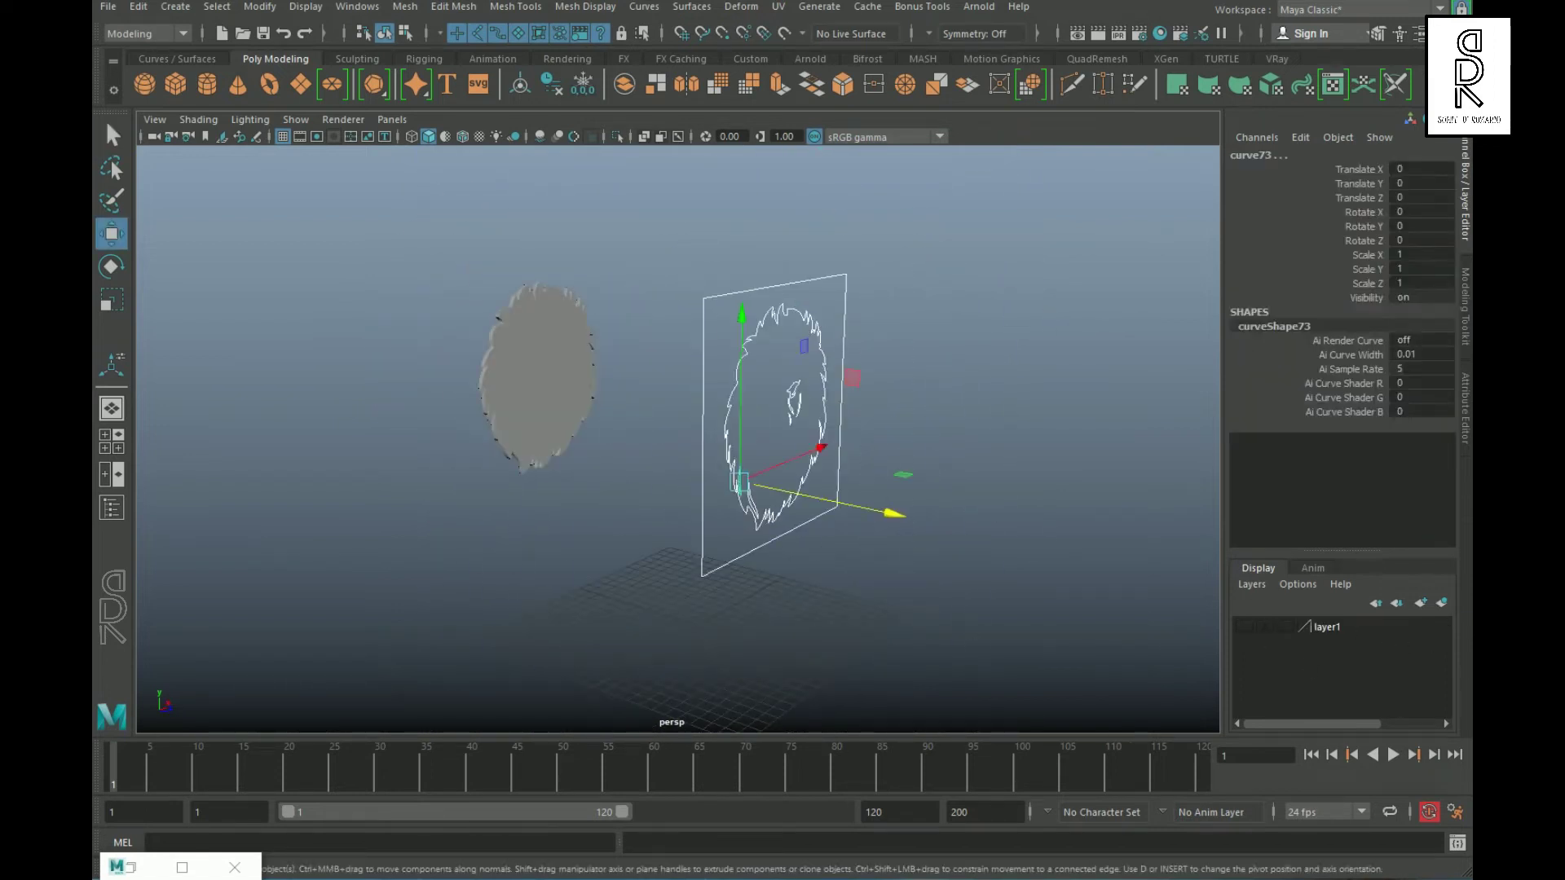
click(1440, 602)
click(1244, 626)
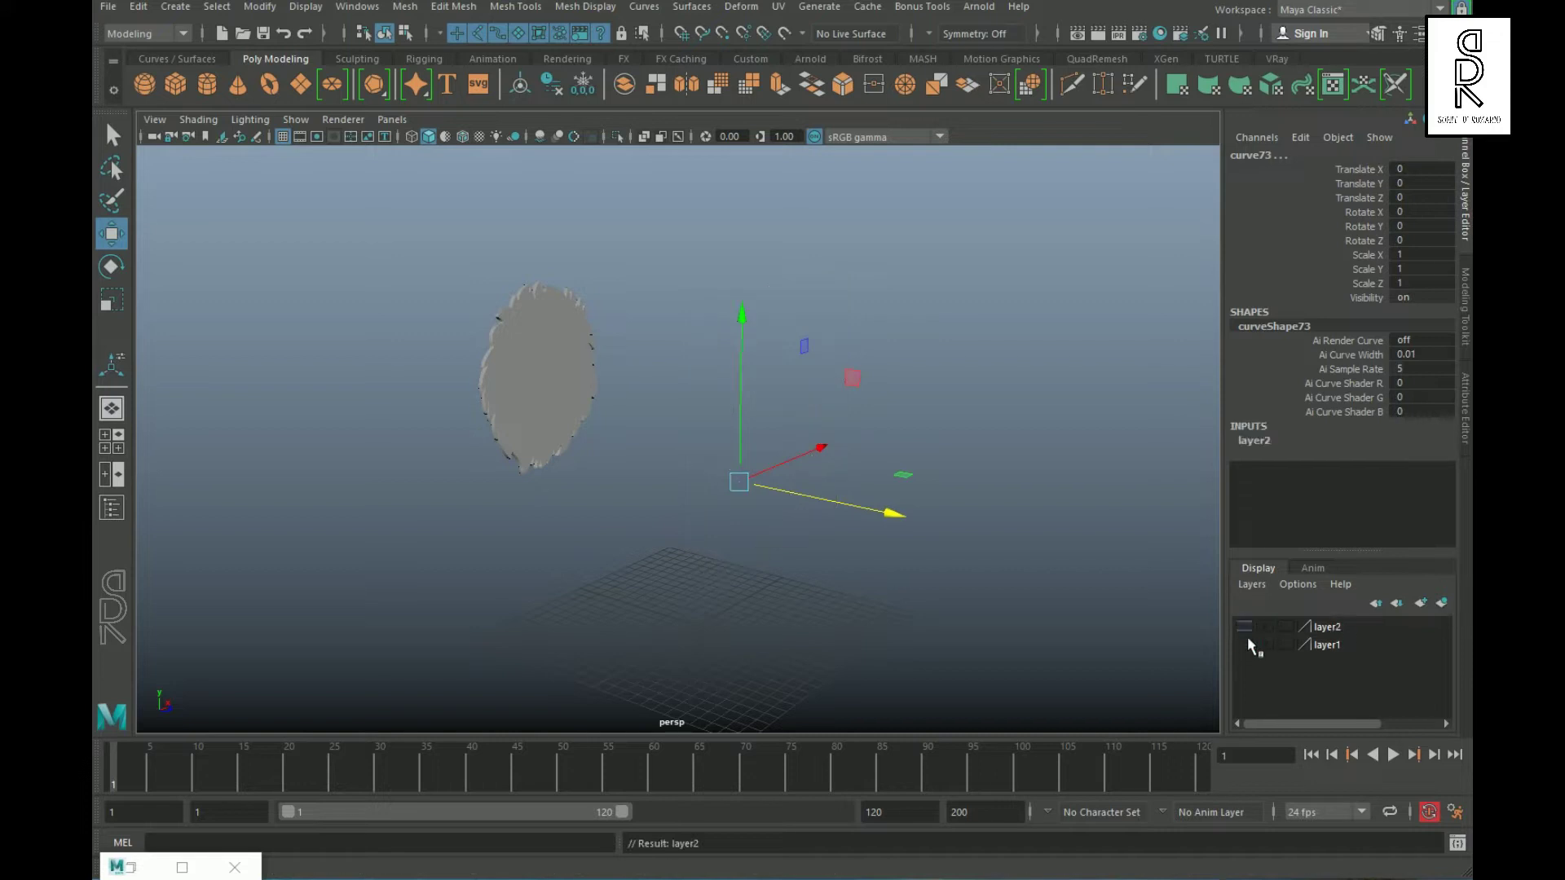
click(1245, 645)
- Bevel the viewer-left mane strands and the whisker and mouth curves one by one with the same Bevel Plus settings
scroll(886, 563, up, 3)
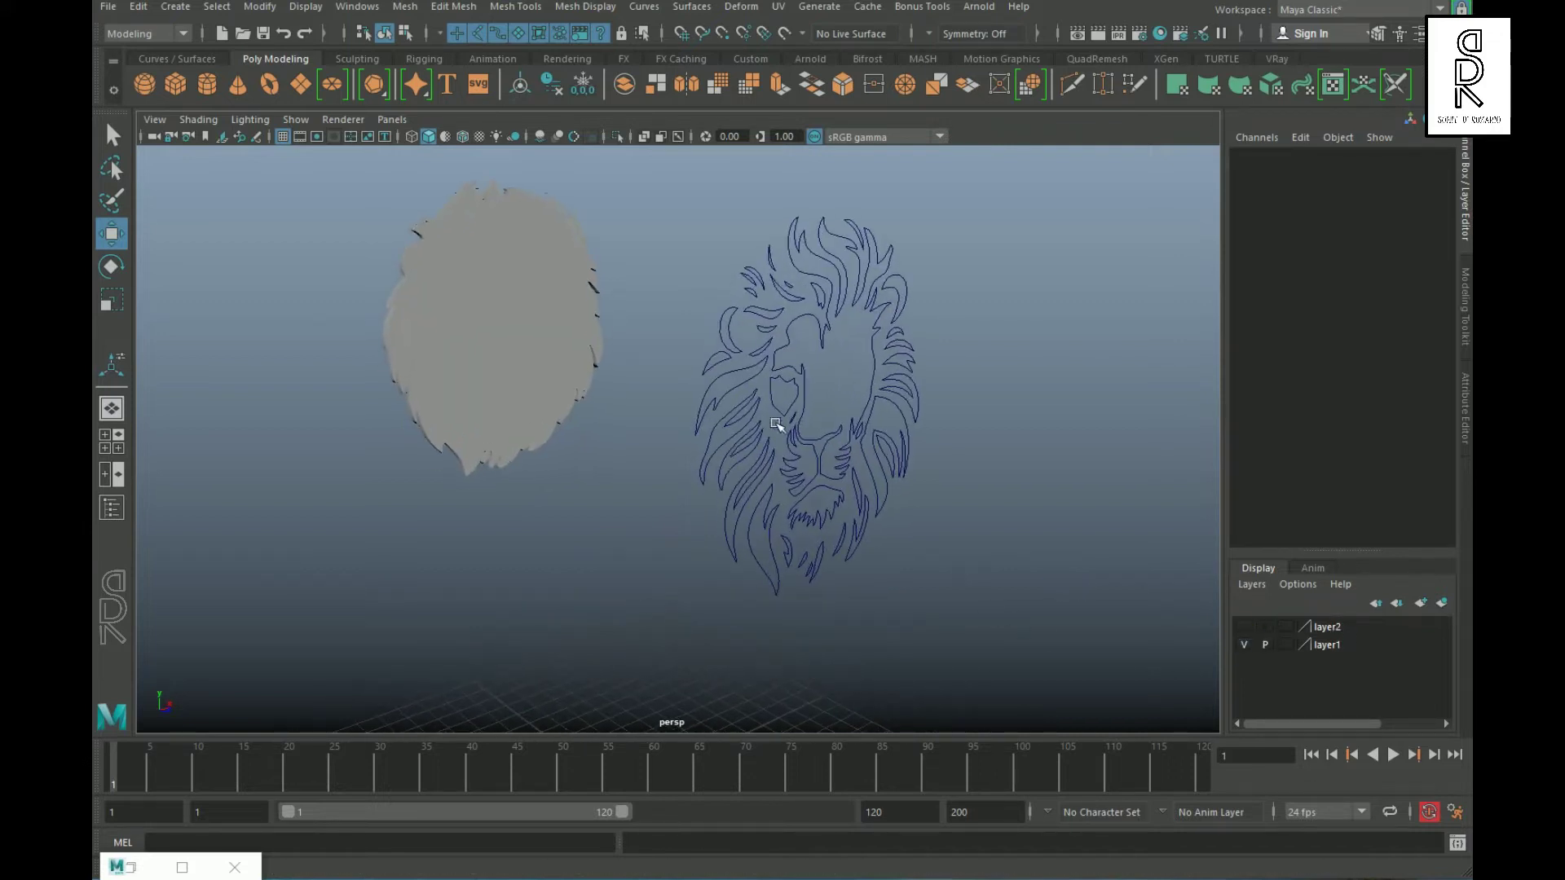
click(745, 409)
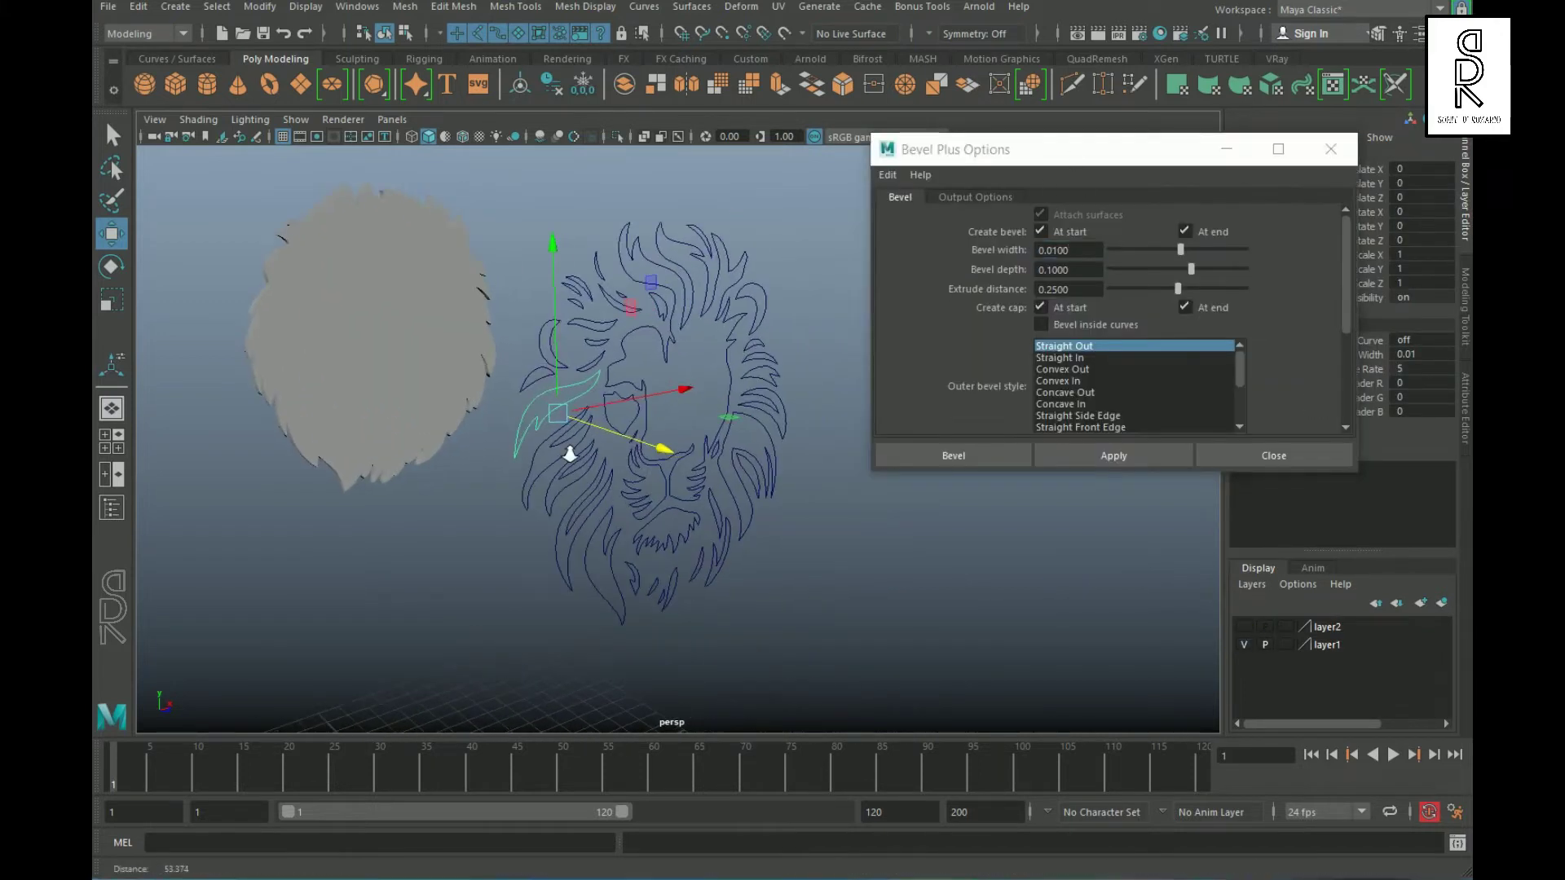
key(q)
key(g)
click(570, 465)
key(g)
click(602, 480)
key(g)
click(602, 533)
key(g)
click(635, 505)
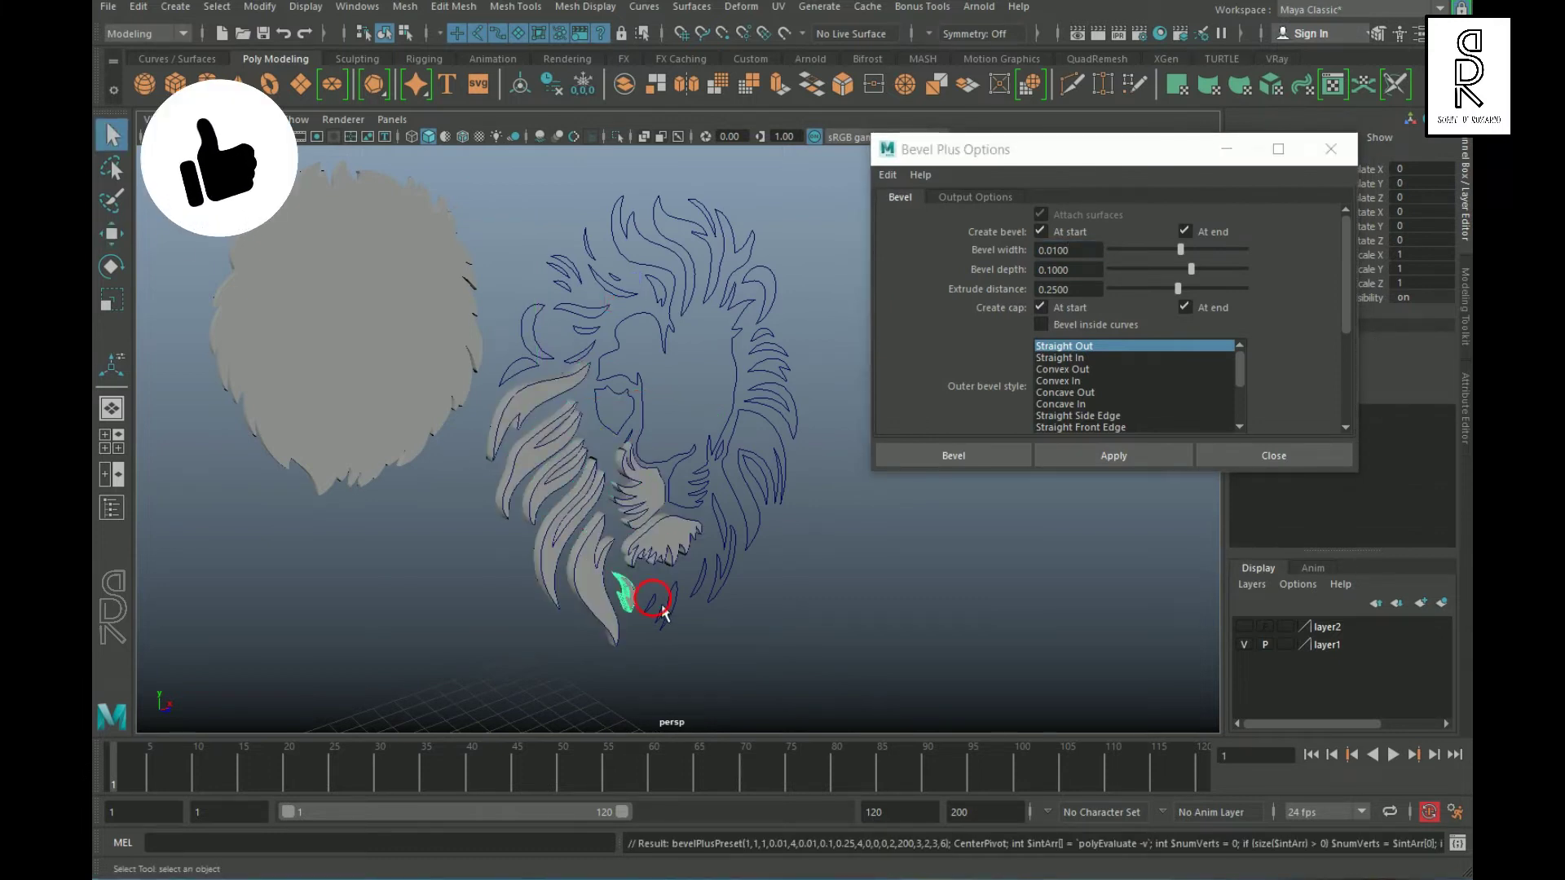
- Repeat the bevel on the chin tufts, face, top hair, lower viewer-right mane and shield-shaped eye curves
click(712, 483)
key(g)
click(597, 392)
key(g)
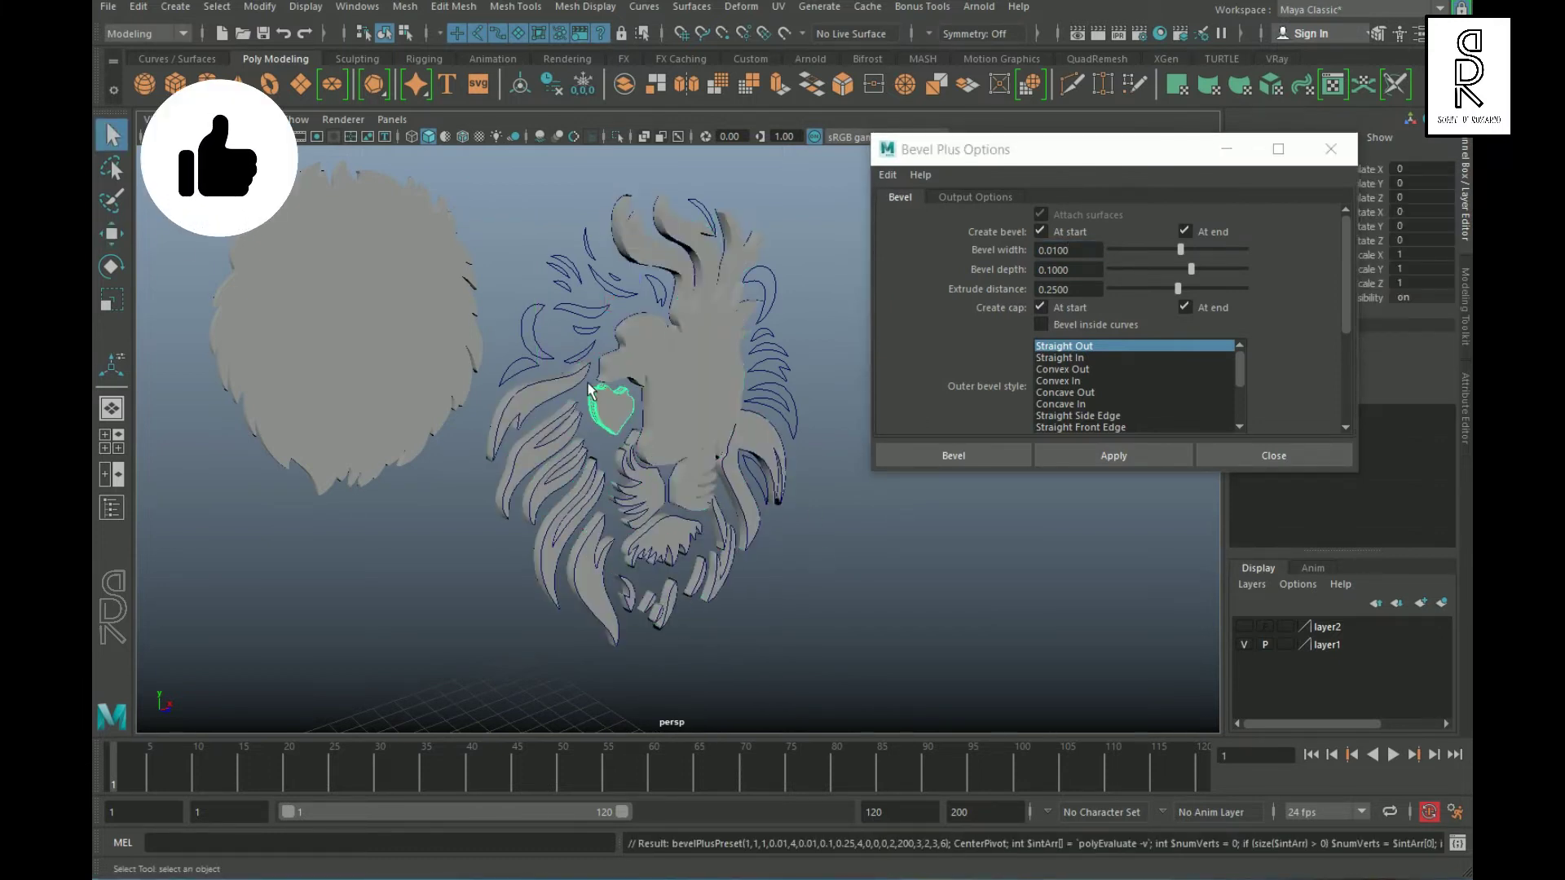
- Repeat the bevel on the ear curves, upper hair tufts and remaining viewer-right mane strands
click(592, 355)
key(g)
key(g)
click(569, 276)
key(g)
click(663, 304)
click(774, 295)
key(g)
click(792, 405)
key(g)
- Bevel the remaining small curves beside the viewer-right side of the muzzle
scroll(855, 600, up, 5)
click(705, 546)
key(g)
alt+drag(804, 637, 639, 535)
scroll(639, 535, up, 3)
click(626, 486)
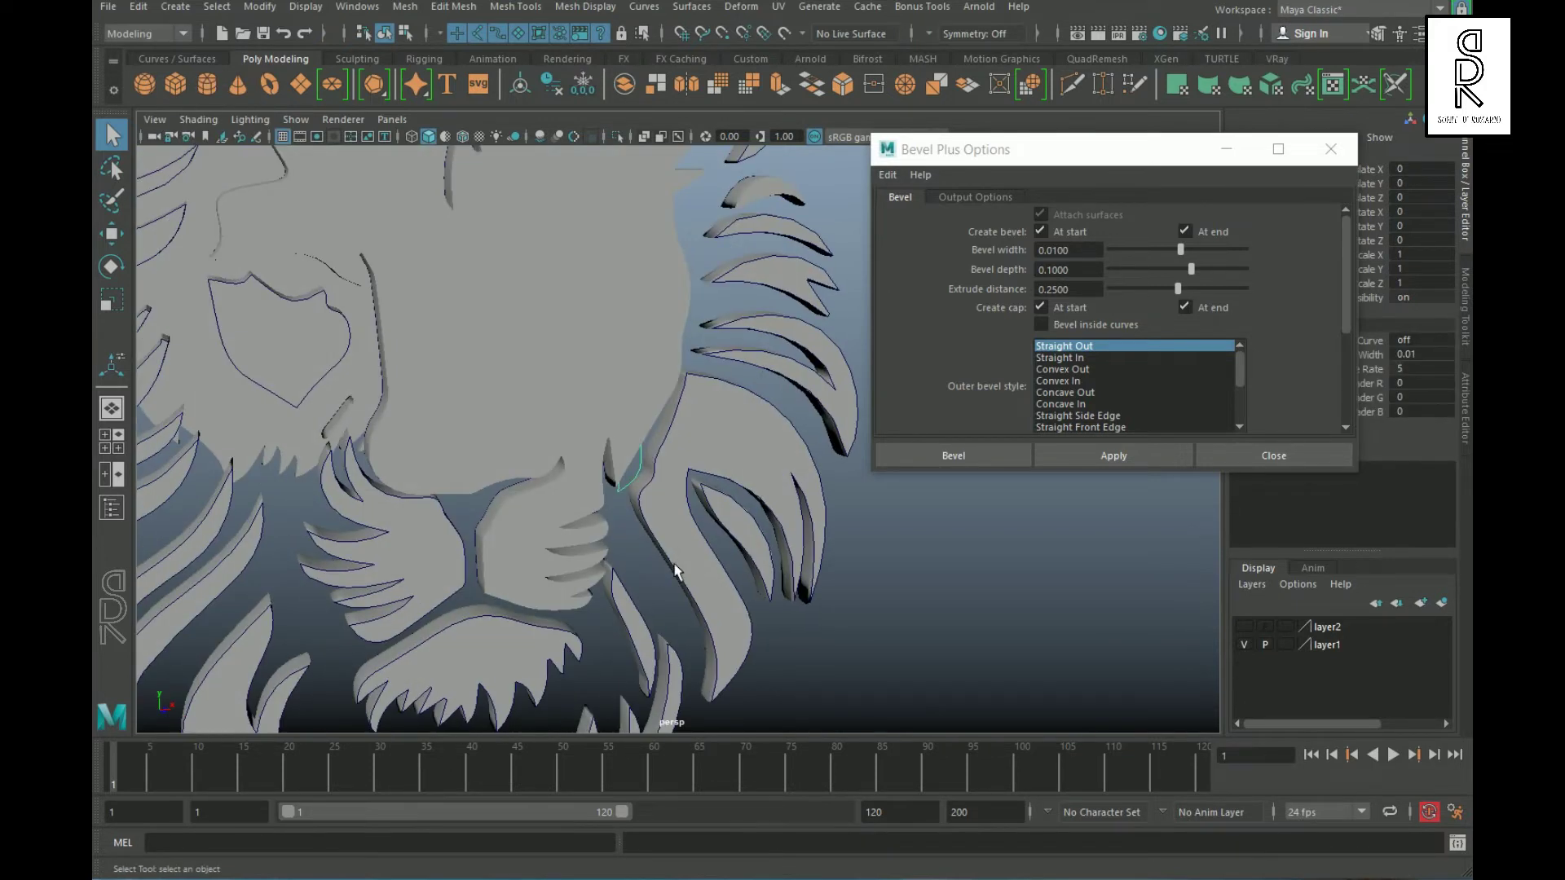
- Check the beveled lion pieces from the front and side, and hide the source curves on layer1
scroll(675, 570, down, 5)
alt+drag(789, 593, 747, 612)
alt+middle_drag(746, 613, 767, 707)
scroll(768, 707, down, 2)
mouse_move(758, 644)
alt+mouse_down()
mouse_move(709, 632)
mouse_move(732, 639)
alt+mouse_up()
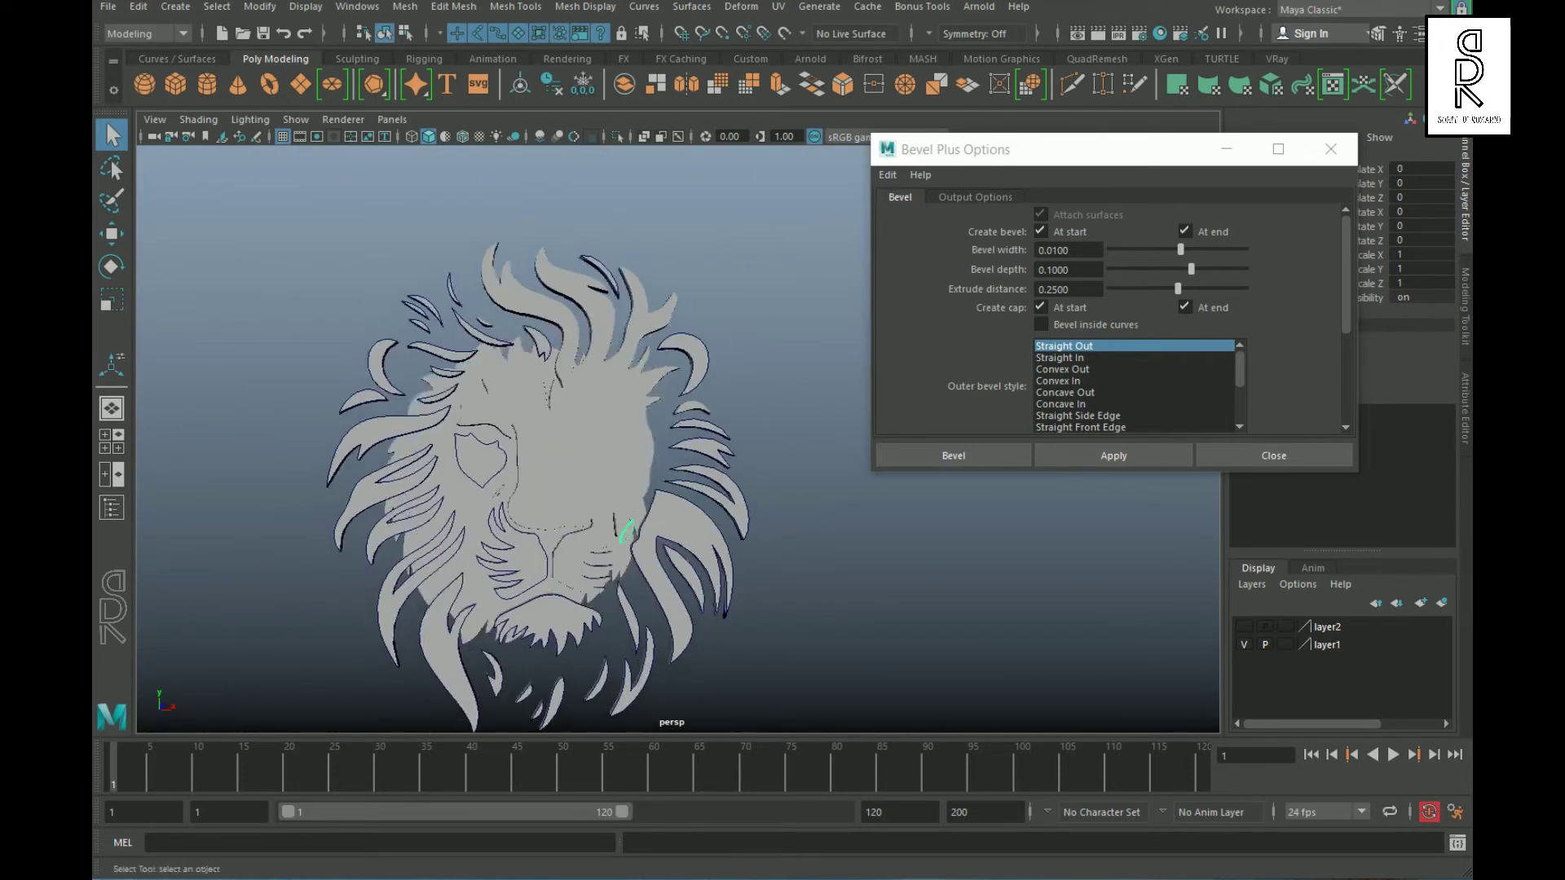
alt+middle_drag(738, 642, 758, 554)
alt+drag(766, 559, 410, 192)
click(1245, 644)
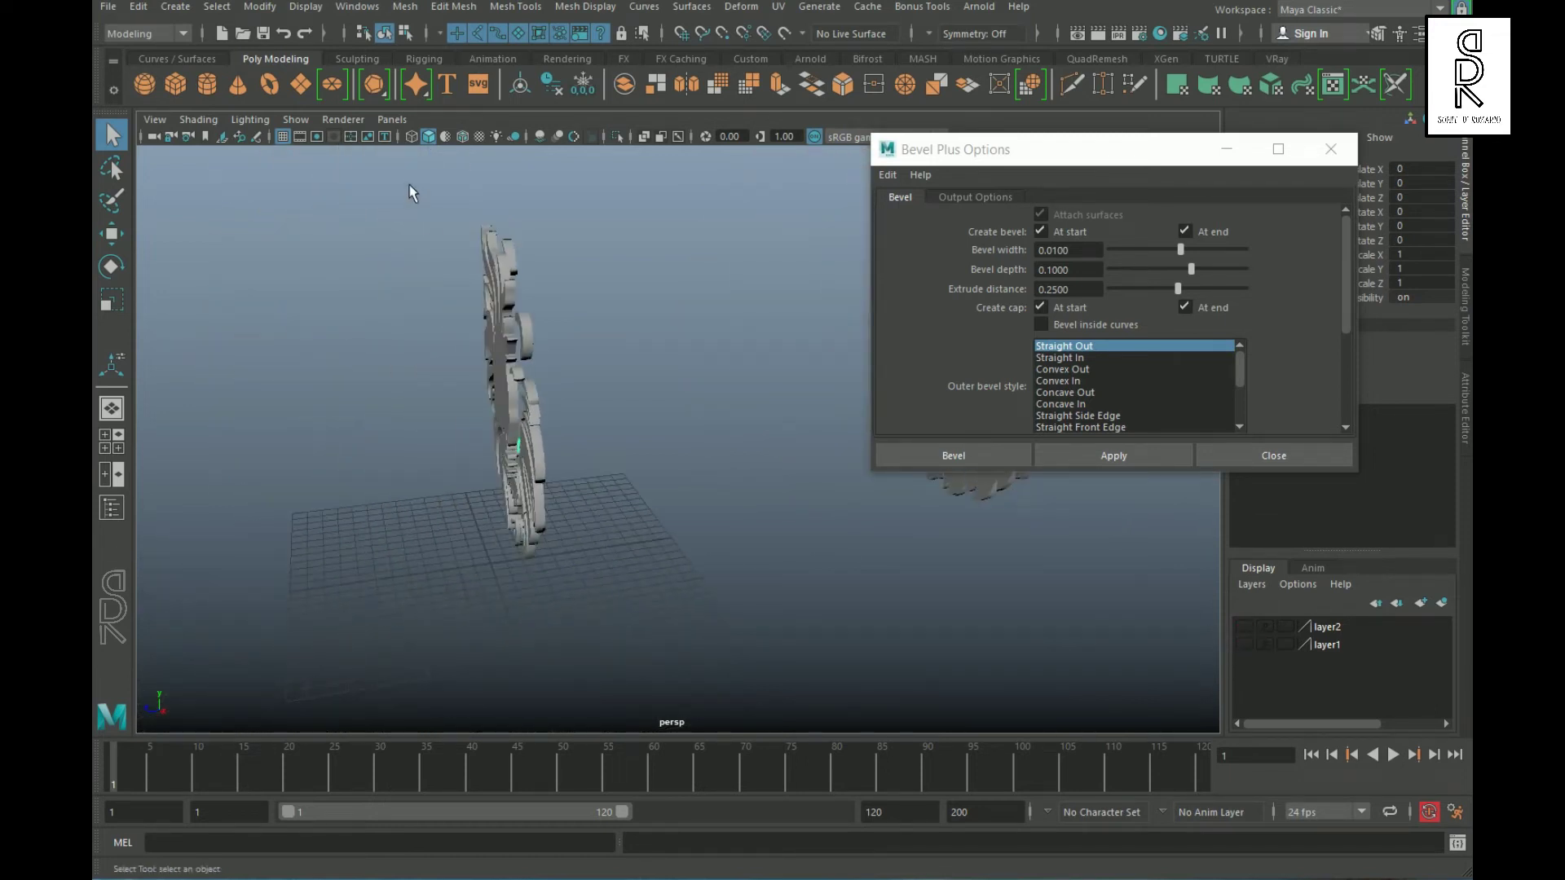
- Combine the beveled inner lion pieces into one mesh and minimize the Bevel Plus options
alt+drag(594, 611, 644, 522)
shift+right_drag(768, 287, 737, 595)
click(738, 612)
alt+drag(734, 607, 864, 526)
click(1229, 157)
- Select the front cap faces of every piece in the combined inner lion mesh and extract them
scroll(855, 513, up, 3)
right_click(779, 396)
right_drag(779, 401, 779, 446)
alt+drag(779, 447, 790, 385)
alt+middle_drag(464, 237, 633, 408)
alt+drag(636, 415, 717, 399)
alt+drag(558, 391, 799, 505)
scroll(798, 489, up, 3)
shift+click(481, 472)
alt+middle_drag(506, 644, 448, 399)
shift+click(446, 396)
scroll(699, 420, up, 5)
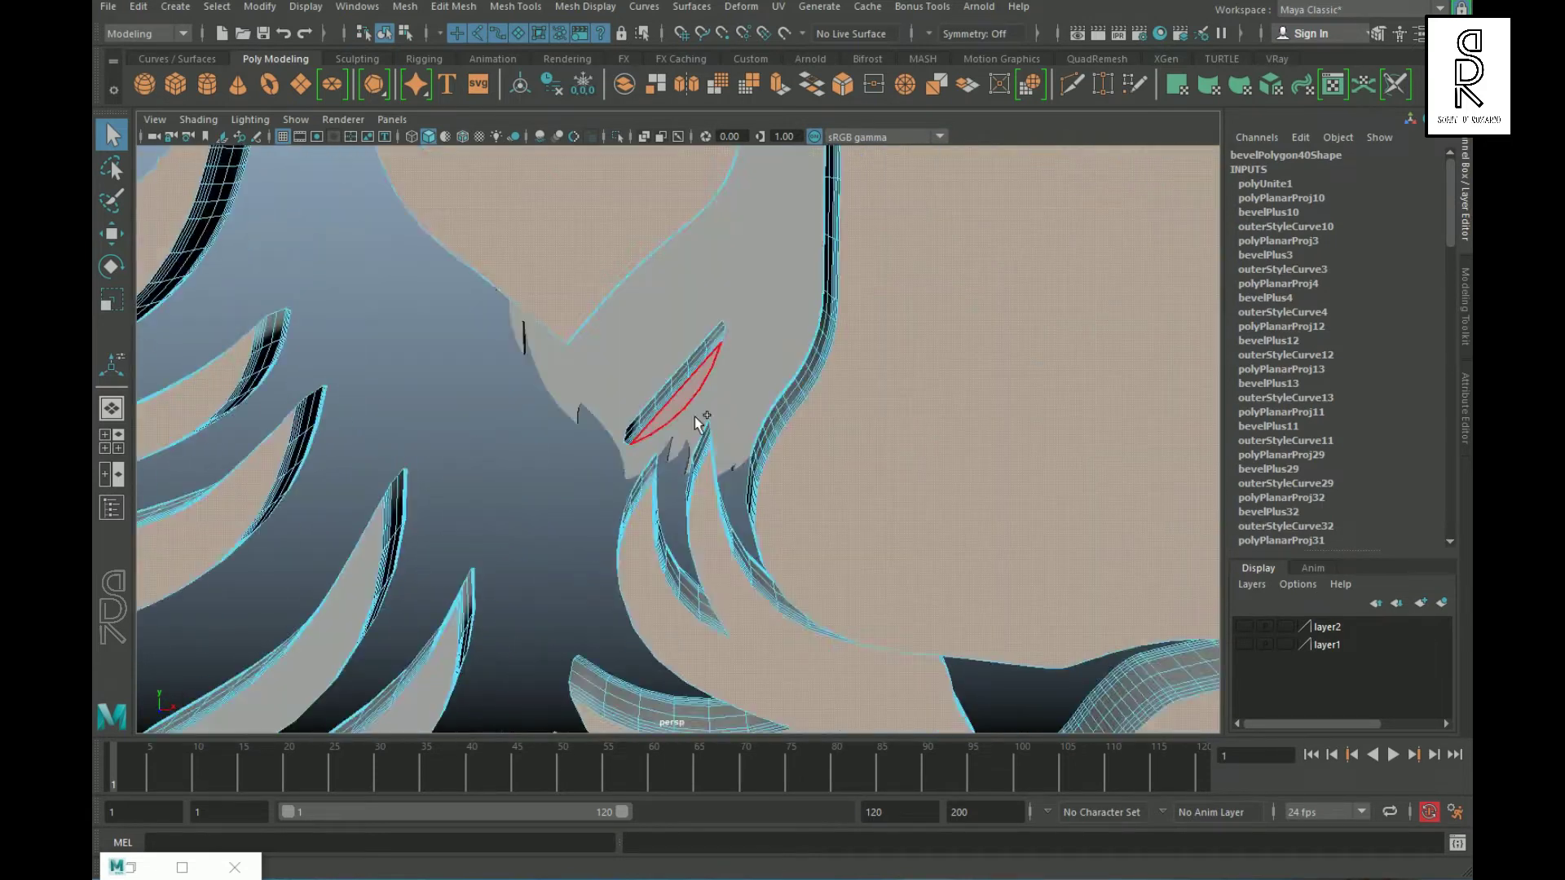
shift+click(696, 417)
scroll(815, 489, down, 5)
scroll(984, 632, up, 5)
shift+click(1067, 493)
scroll(896, 489, down, 6)
alt+drag(823, 489, 864, 505)
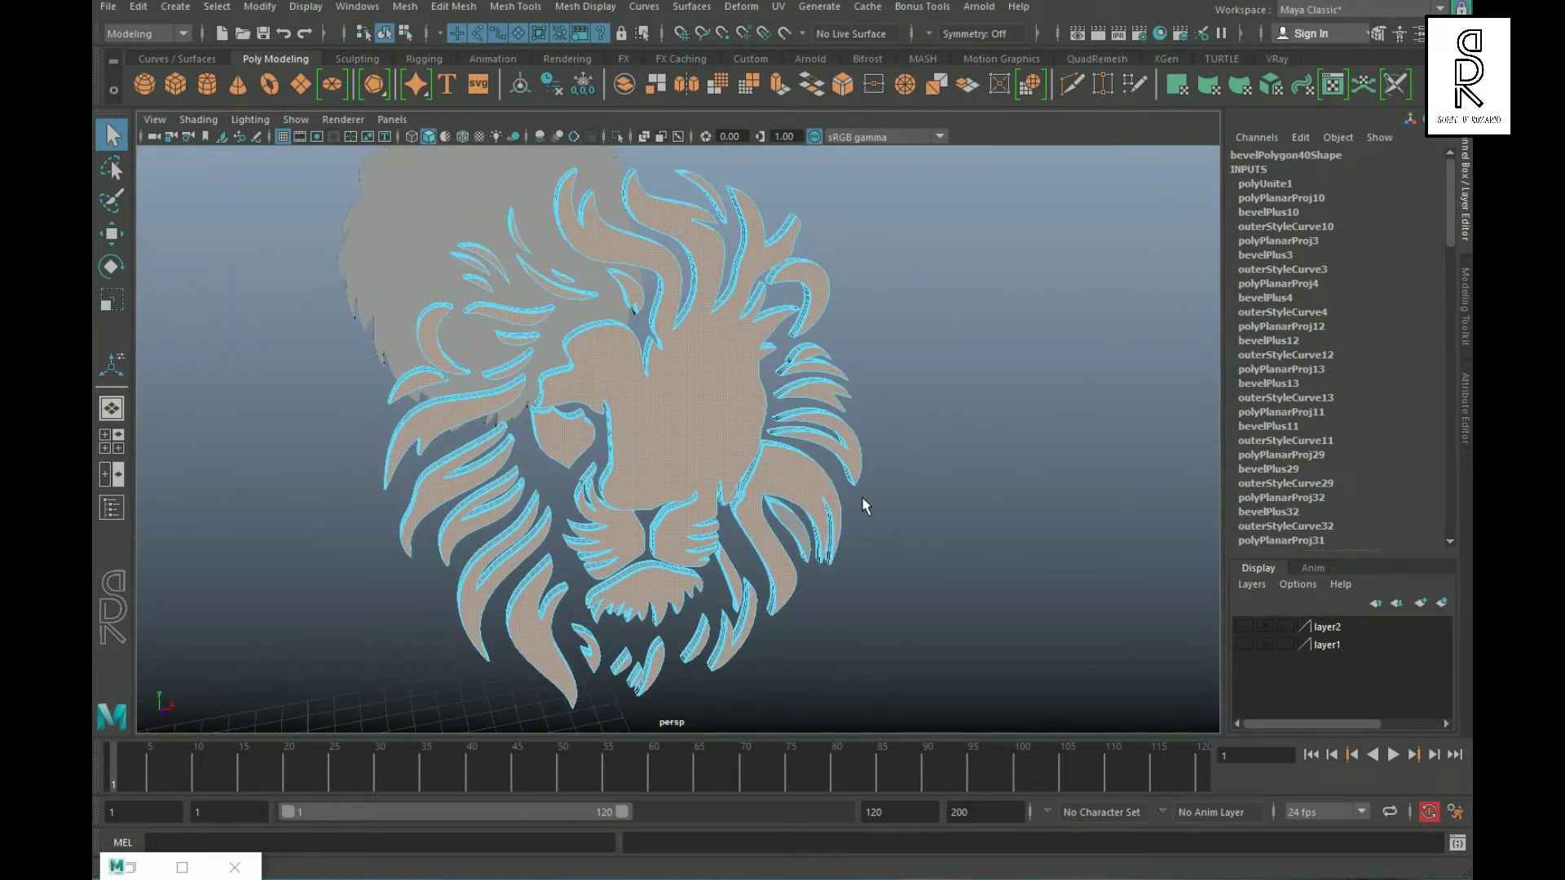
shift+right_click(940, 285)
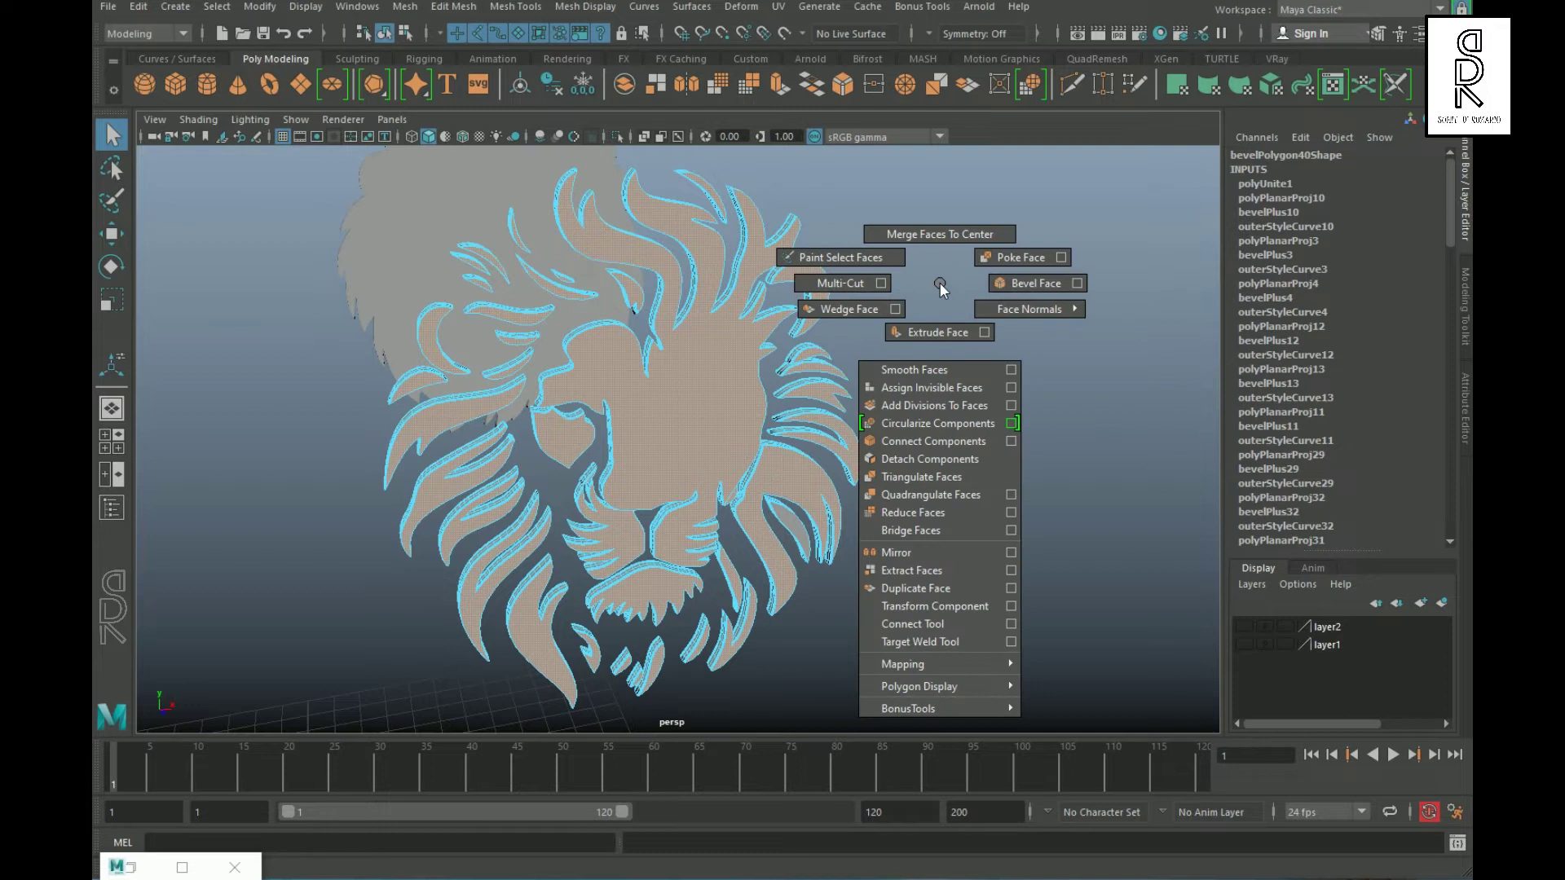
click(943, 572)
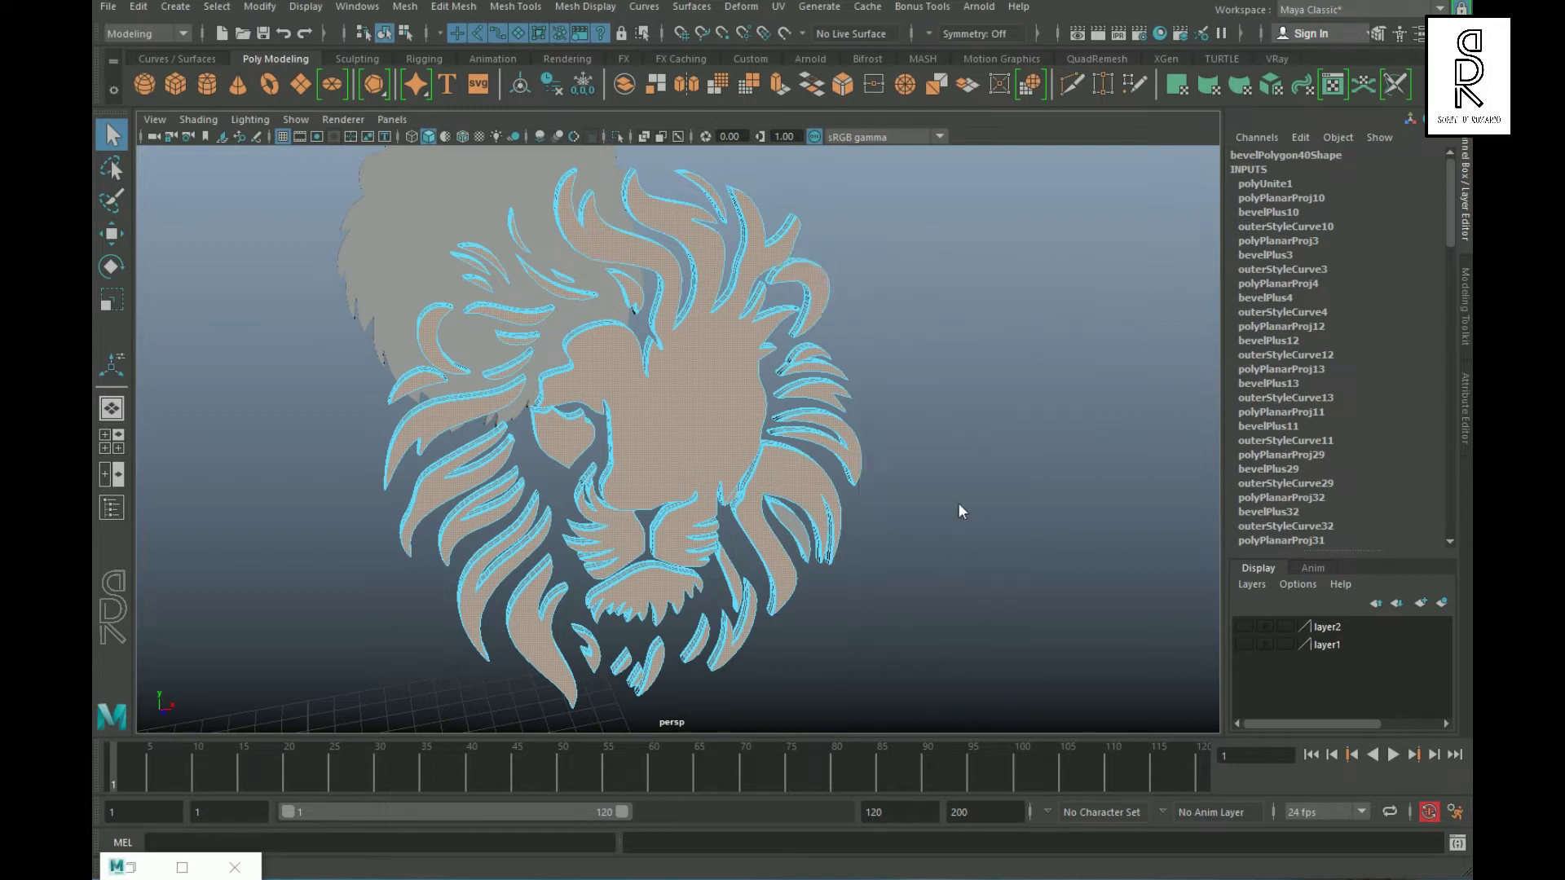
- Delete the leftover beveled side walls of the lion pieces, keeping only the extracted front faces
alt+drag(722, 232, 850, 271)
right_drag(844, 248, 944, 225)
click(1035, 372)
alt+drag(640, 453, 734, 454)
click(734, 438)
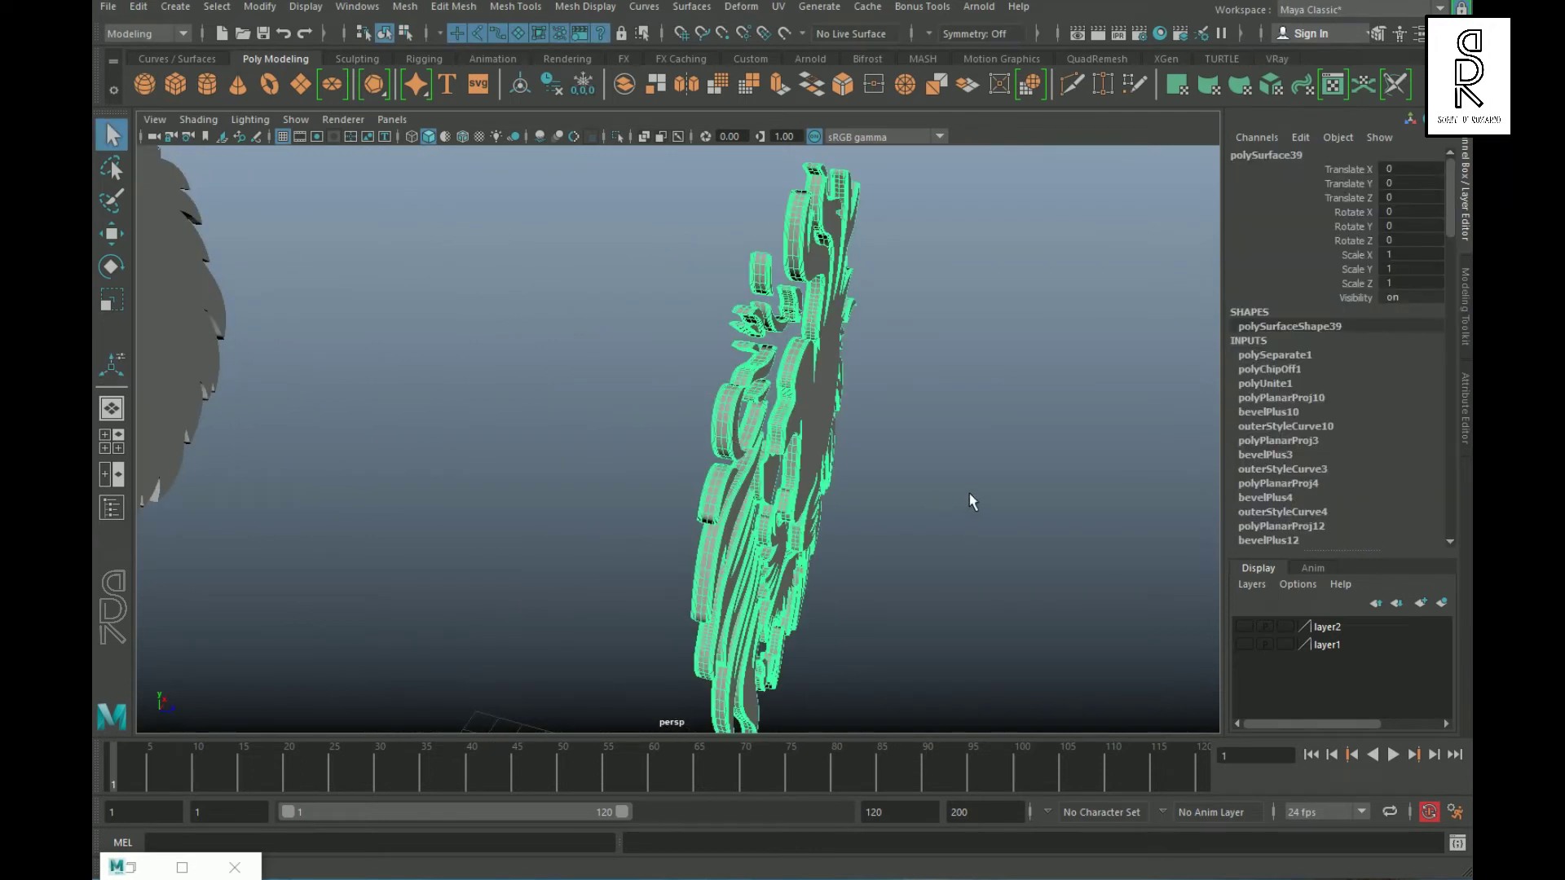
key(Delete)
- Scale all vertices of the extracted front faces flat along Z in the top view, and return to object selection
alt+drag(974, 522, 717, 454)
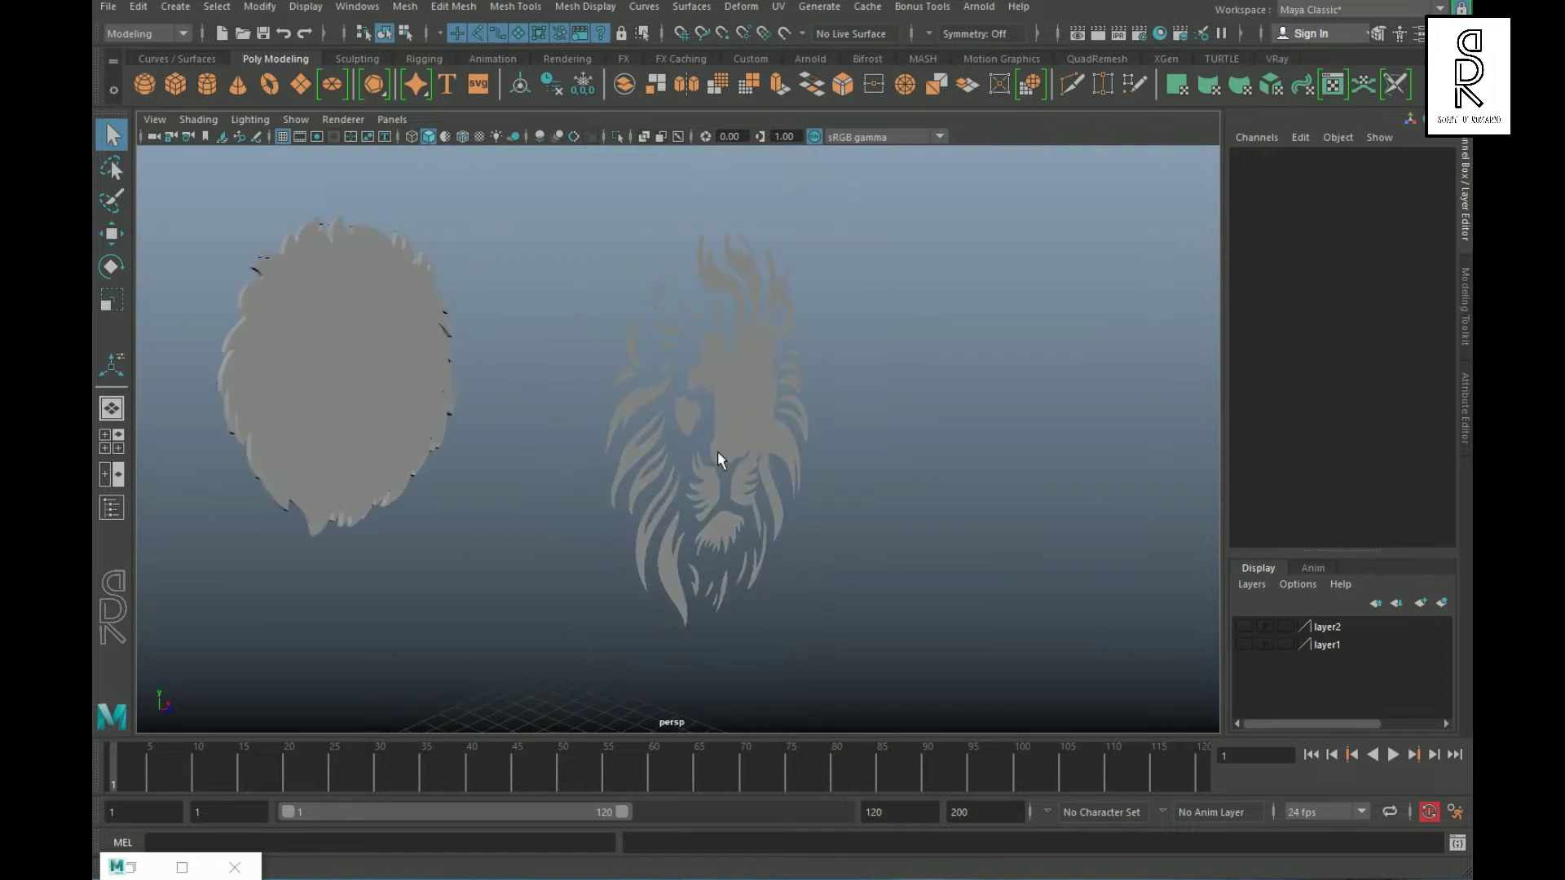
drag(849, 688, 849, 689)
alt+drag(864, 521, 909, 408)
key(space)
key(r)
right_drag(903, 298, 903, 346)
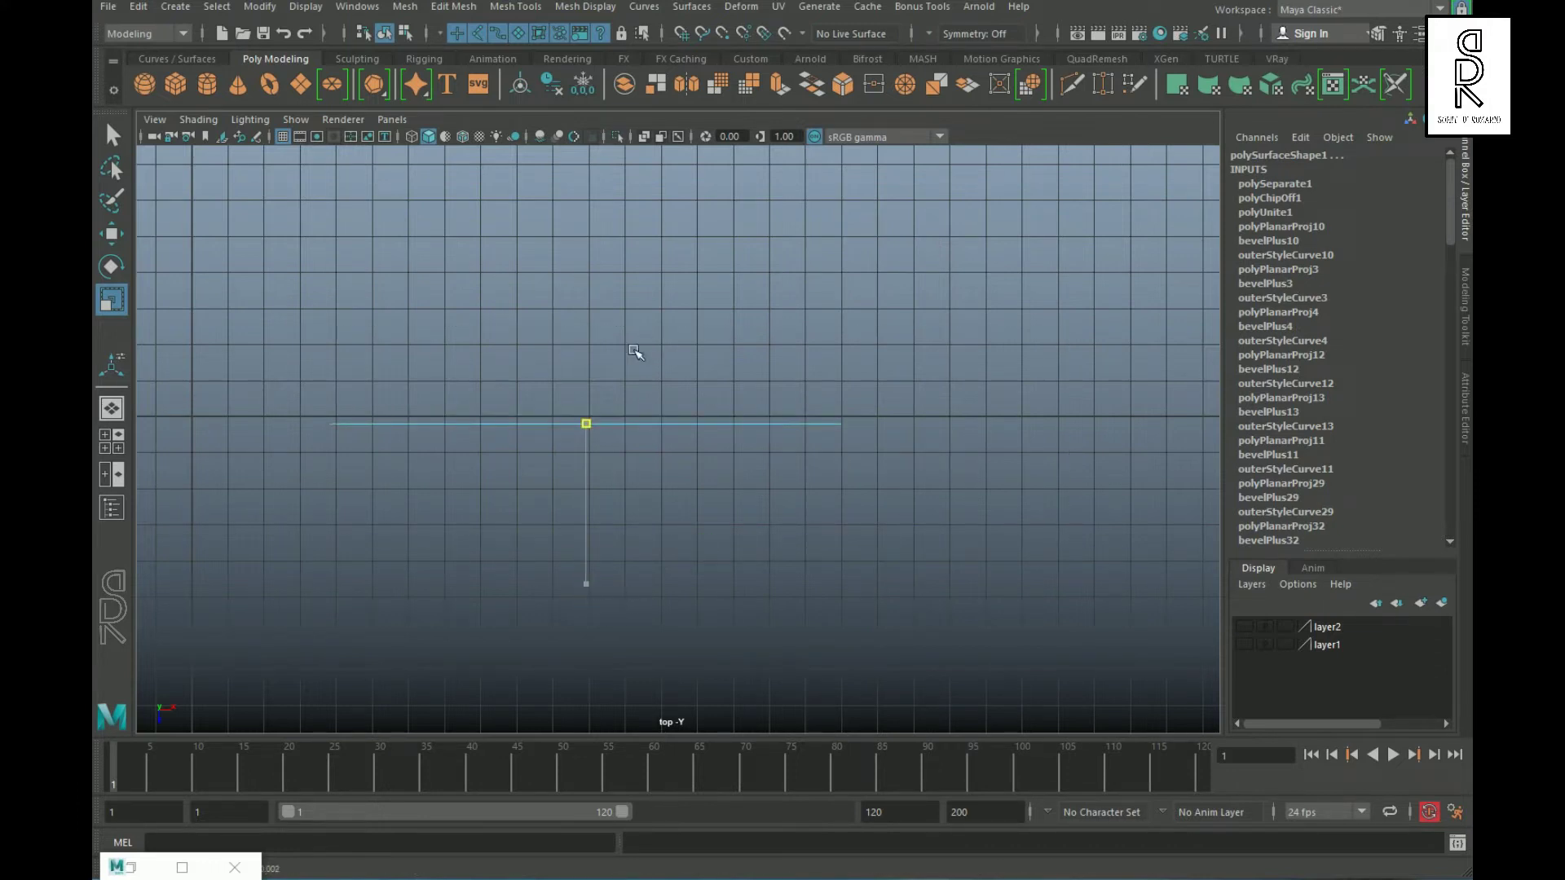
key(space)
key(space)
alt+drag(986, 407, 847, 342)
right_drag(931, 304, 1009, 279)
click(1007, 343)
- Duplicate all the flattened lion faces and move the copy forward to Translate Z 10.375
mouse_move(986, 424)
alt+mouse_down()
mouse_move(884, 481)
mouse_move(988, 448)
alt+mouse_up()
drag(699, 186, 1312, 673)
key(w)
key(ctrl+d)
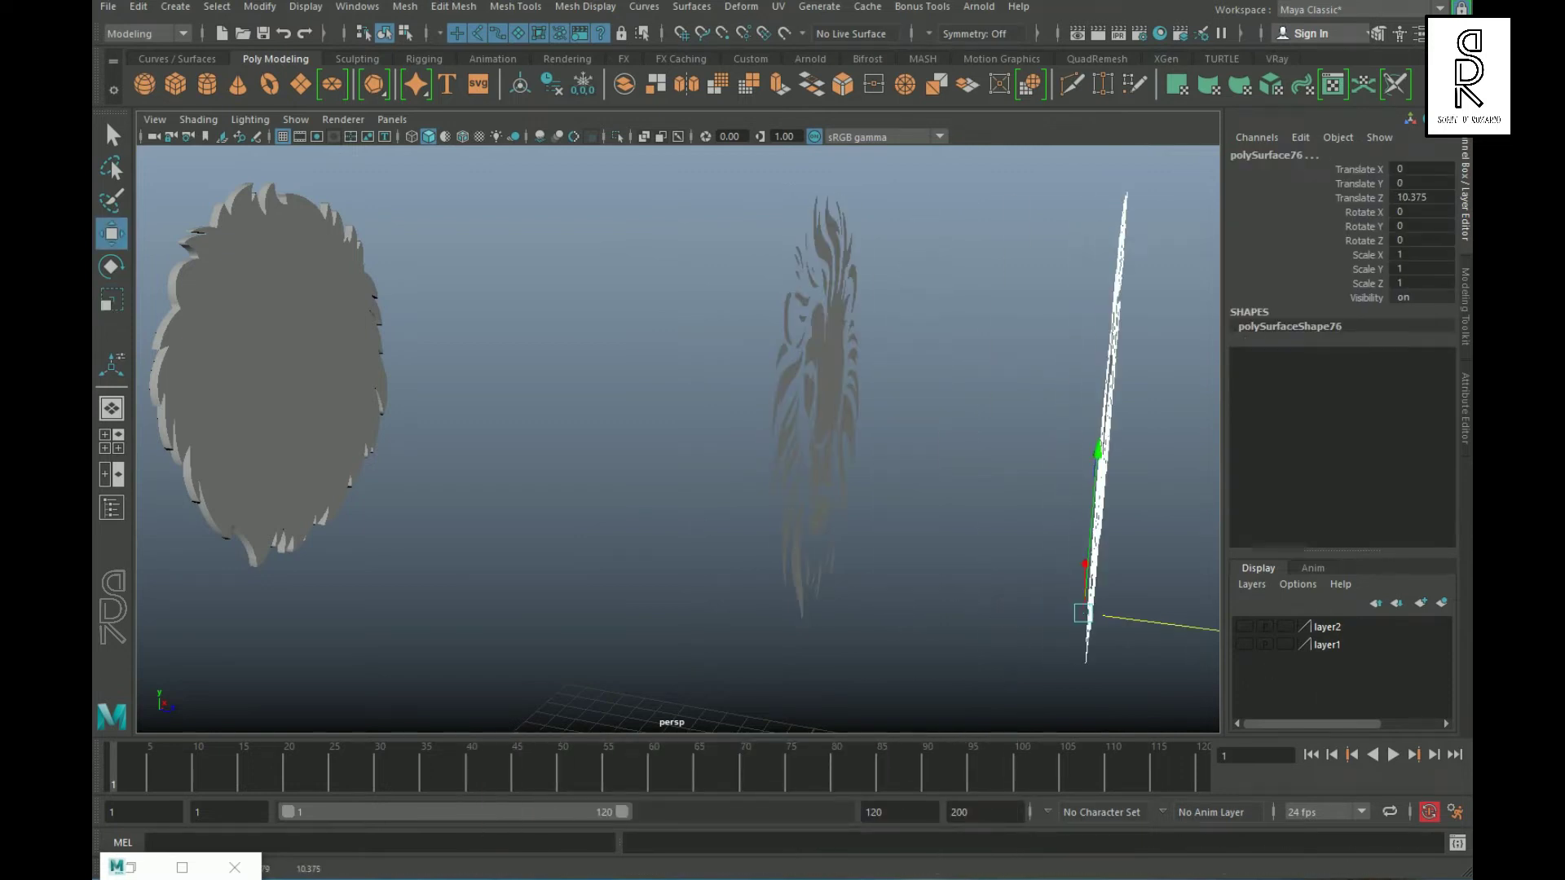
- Combine the original flat lion faces into one mesh and extrude it into a deep solid
drag(733, 175, 945, 681)
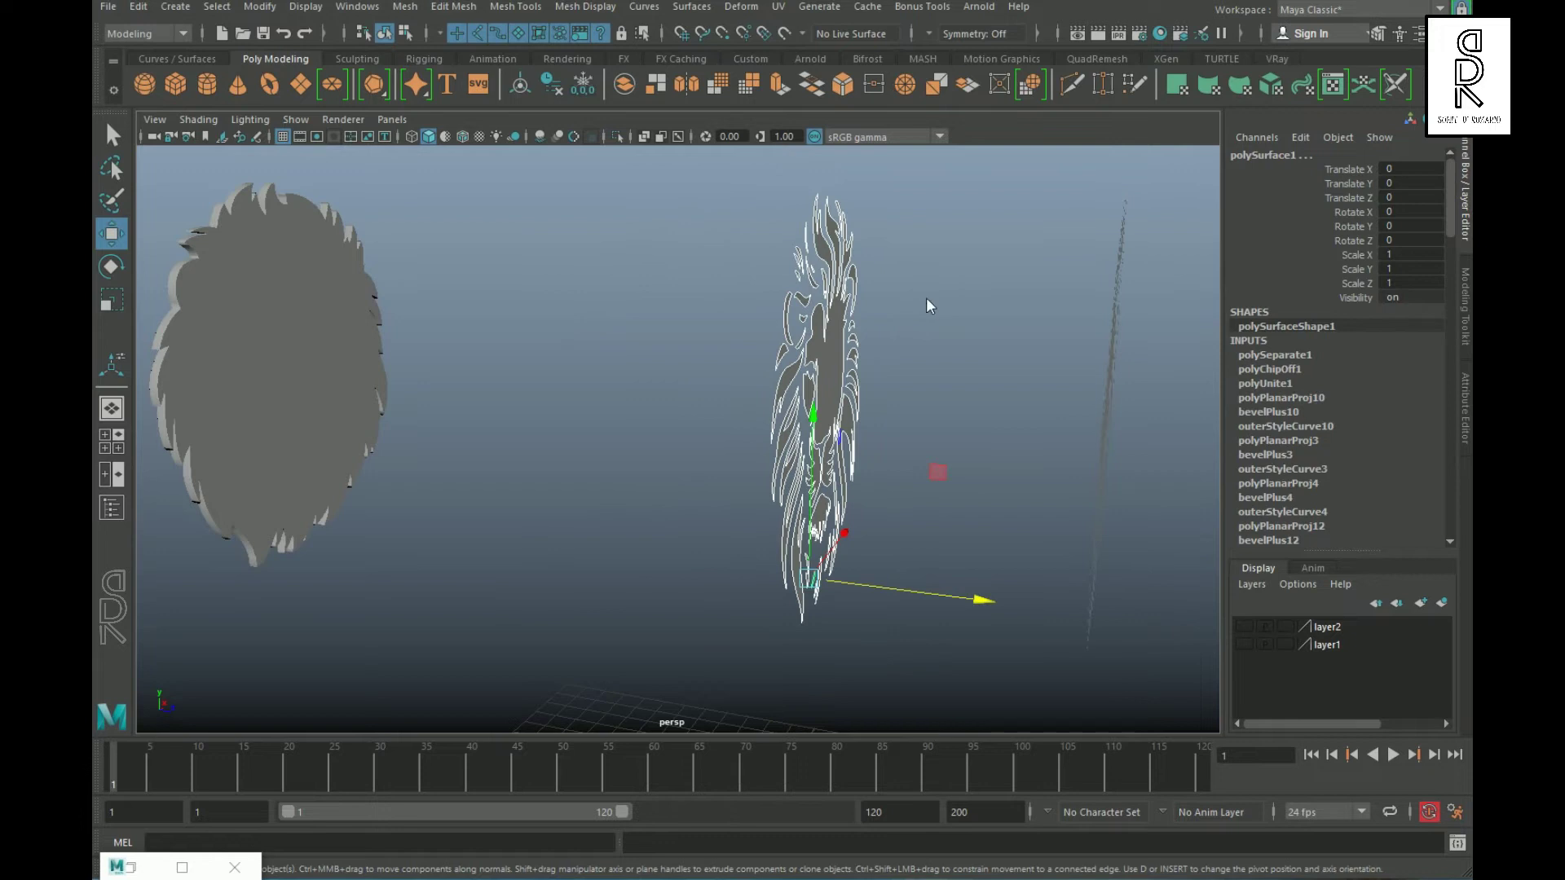
shift+right_click(927, 299)
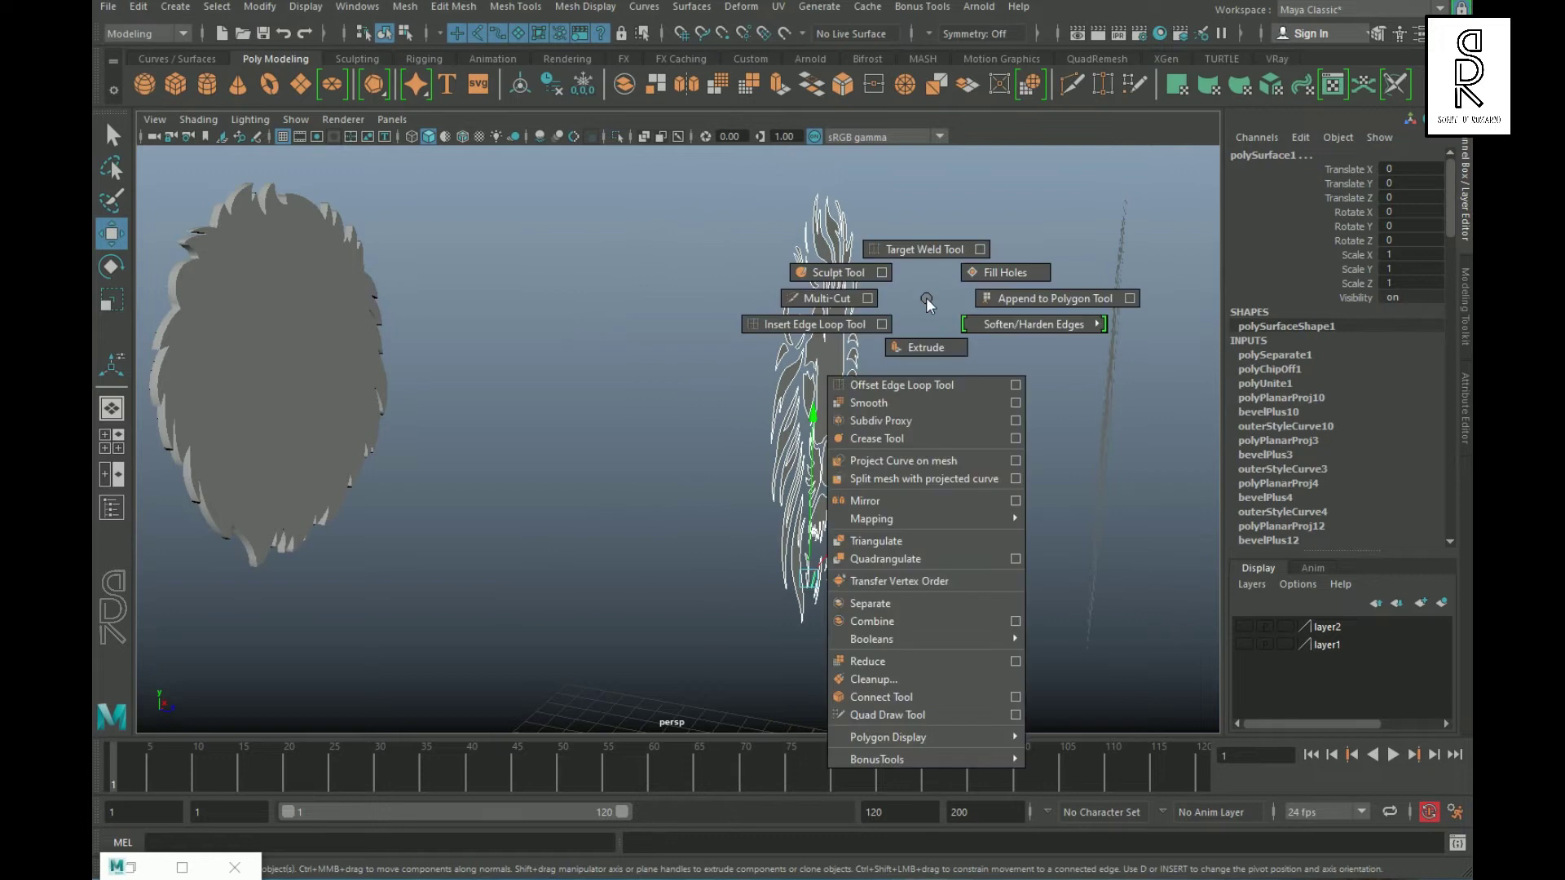
click(907, 622)
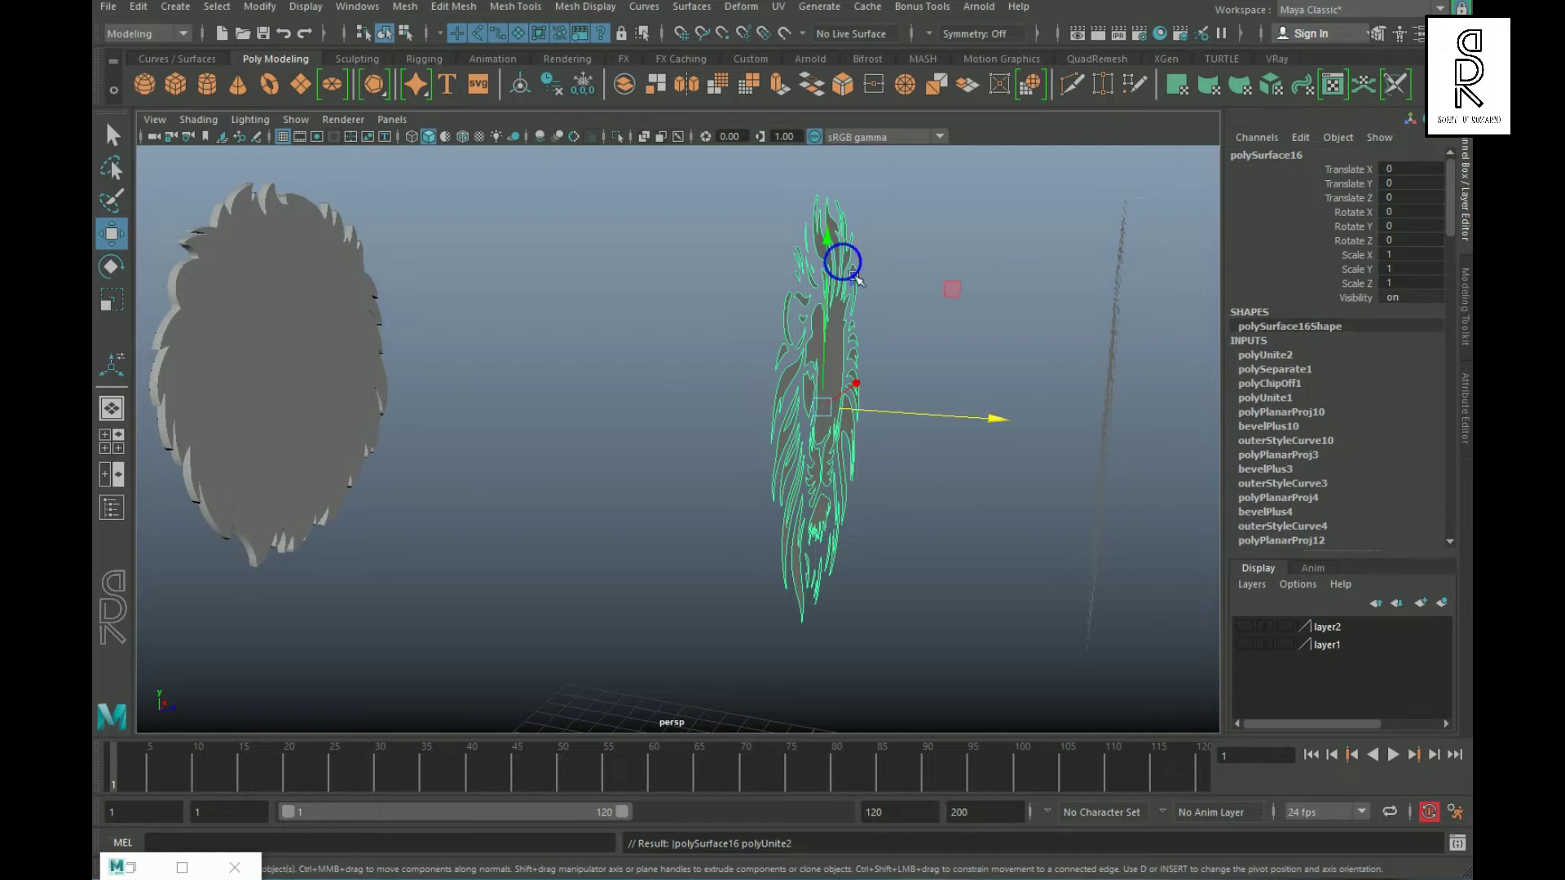
shift+right_click(843, 265)
click(846, 312)
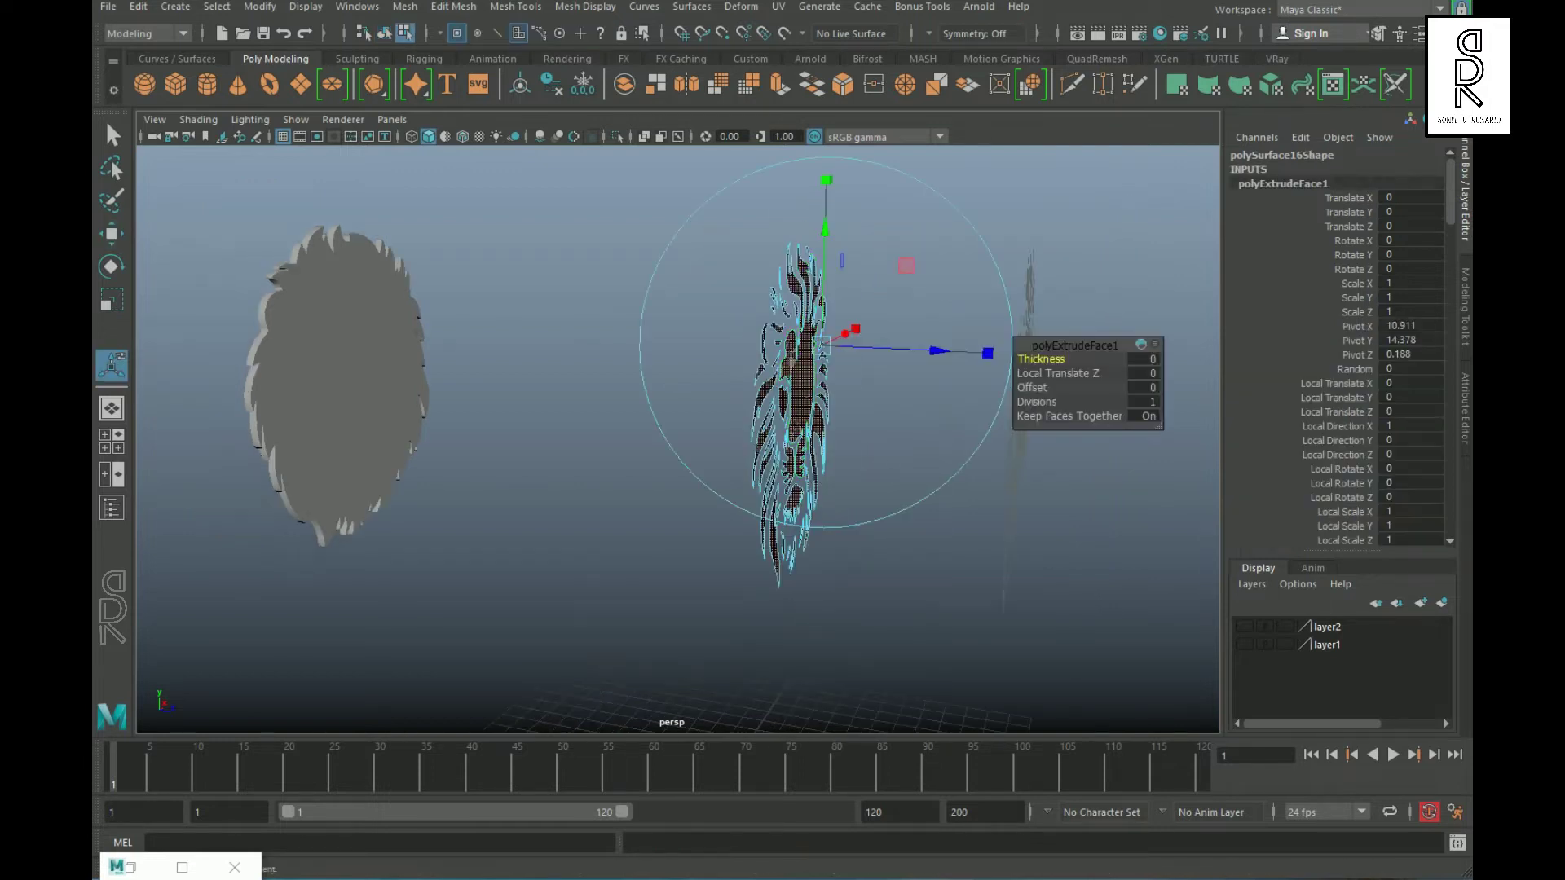
drag(944, 365, 705, 503)
right_drag(860, 339, 939, 317)
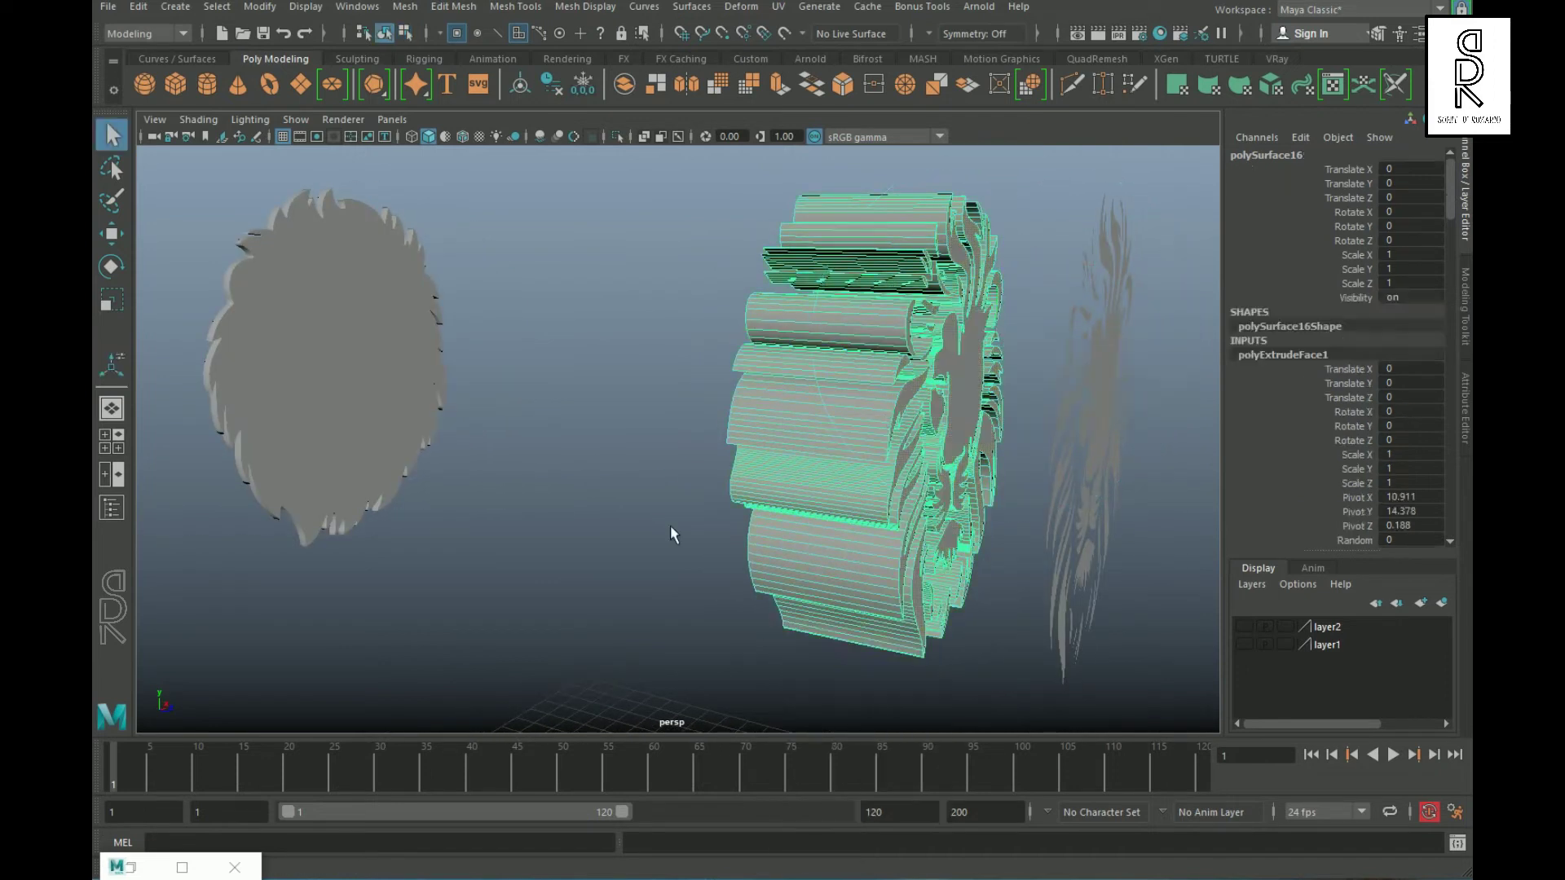
- Move the extruded lion pieces back along Z to about -28.79 so they pass through the silhouette
click(562, 503)
click(833, 505)
alt+drag(834, 509, 787, 546)
click(112, 234)
alt+drag(603, 489, 717, 456)
drag(802, 416, 496, 408)
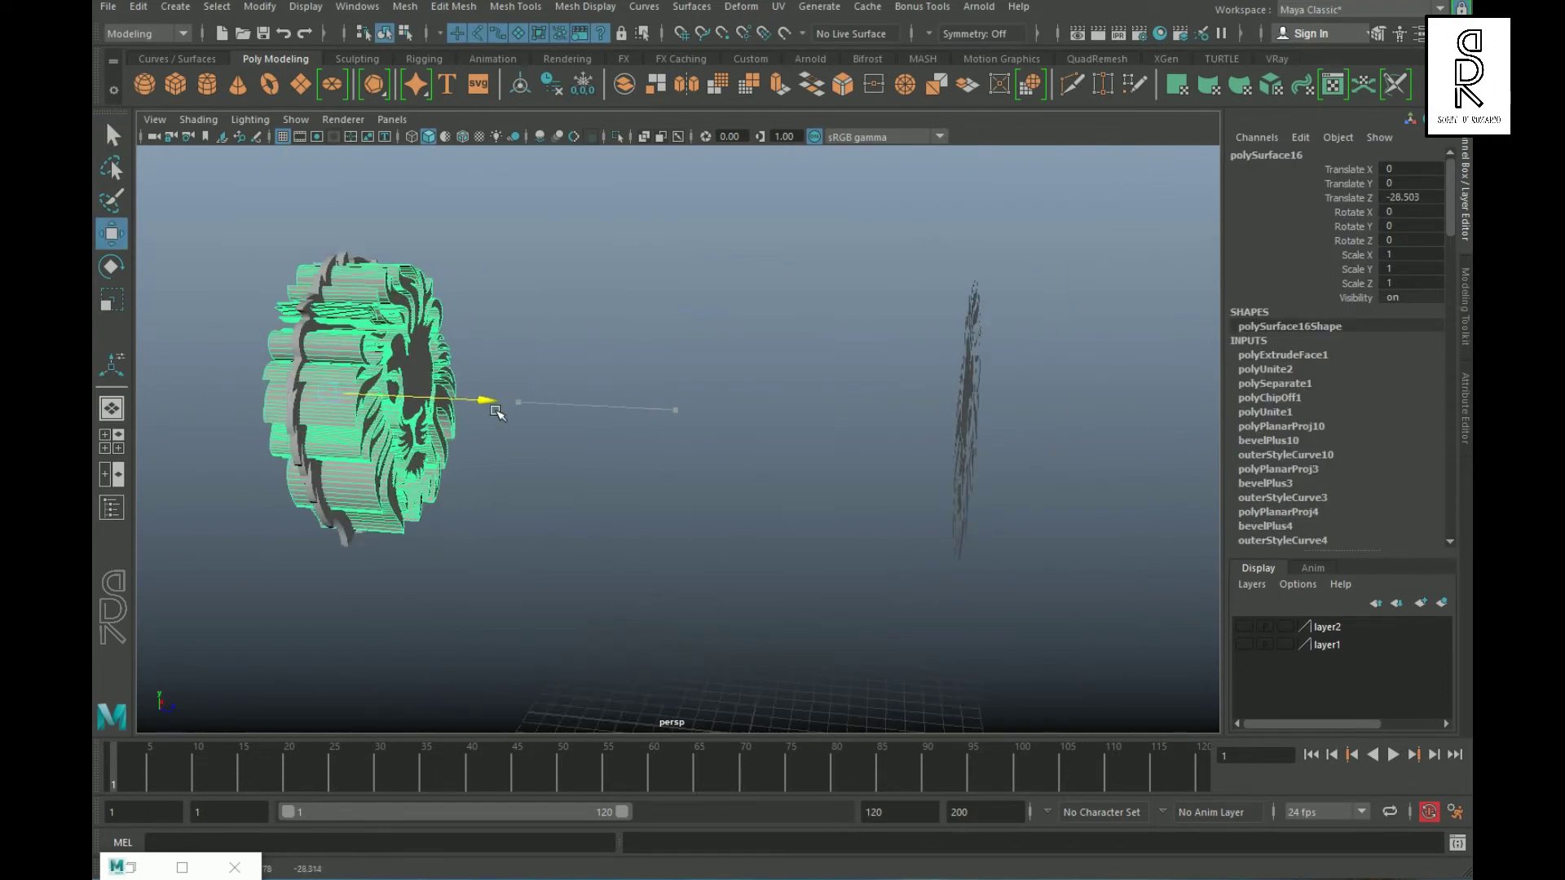
alt+middle_drag(423, 423, 724, 489)
alt+right_drag(429, 405, 562, 423)
alt+drag(1010, 562, 863, 570)
drag(803, 450, 780, 449)
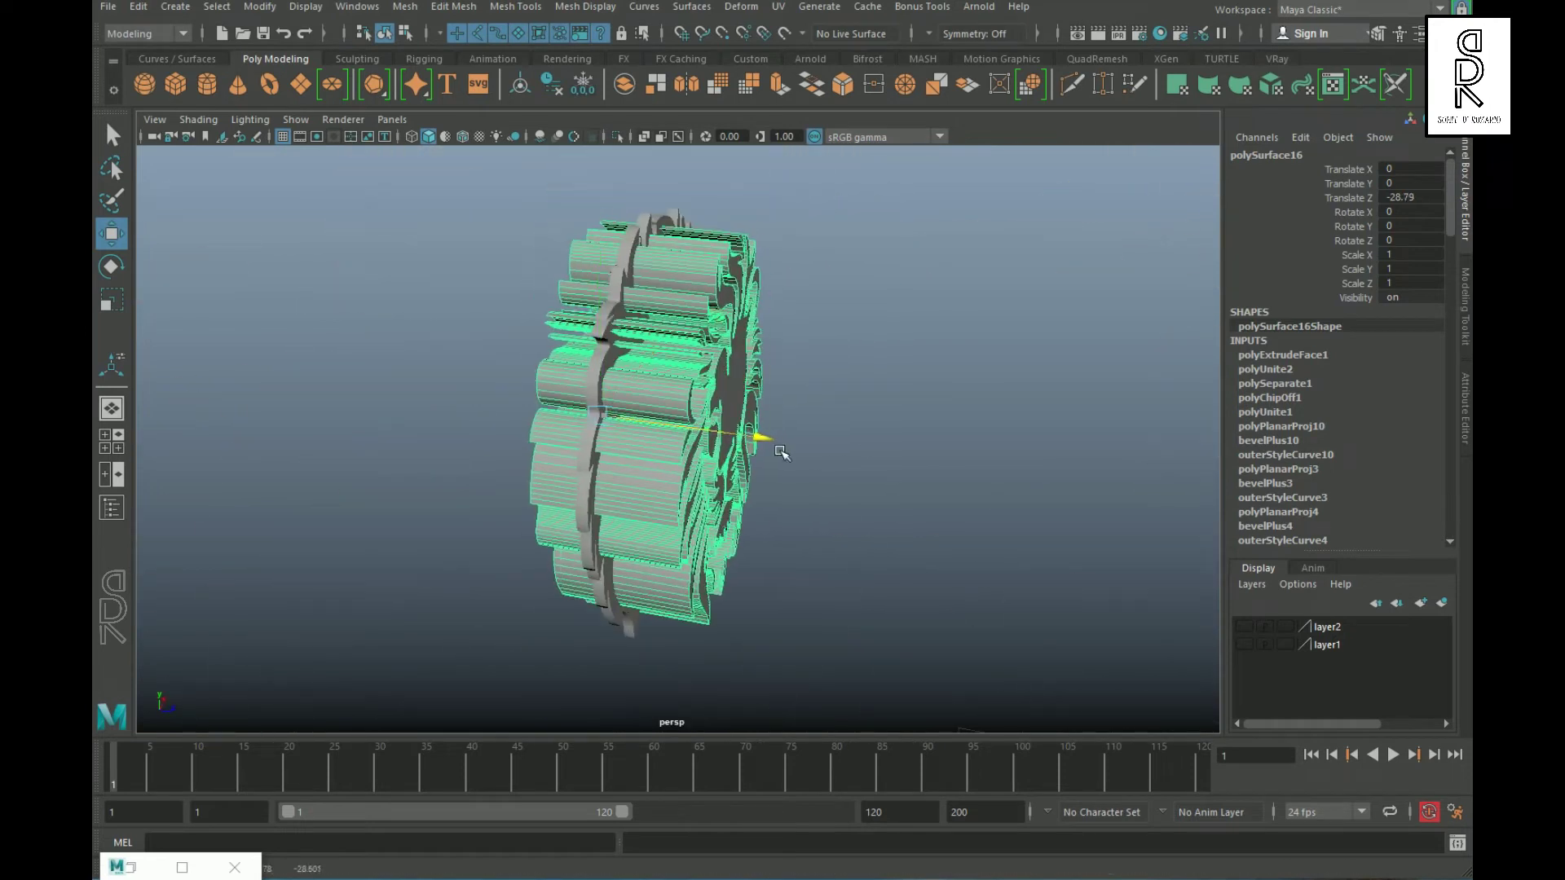
- Subtract the extruded lion pieces from the beveled silhouette with a Boolean Difference
click(888, 546)
alt+drag(889, 545, 803, 575)
alt+right_drag(488, 367, 570, 363)
mouse_move(571, 362)
alt+mouse_down()
mouse_move(432, 351)
mouse_move(565, 339)
alt+mouse_up()
click(525, 291)
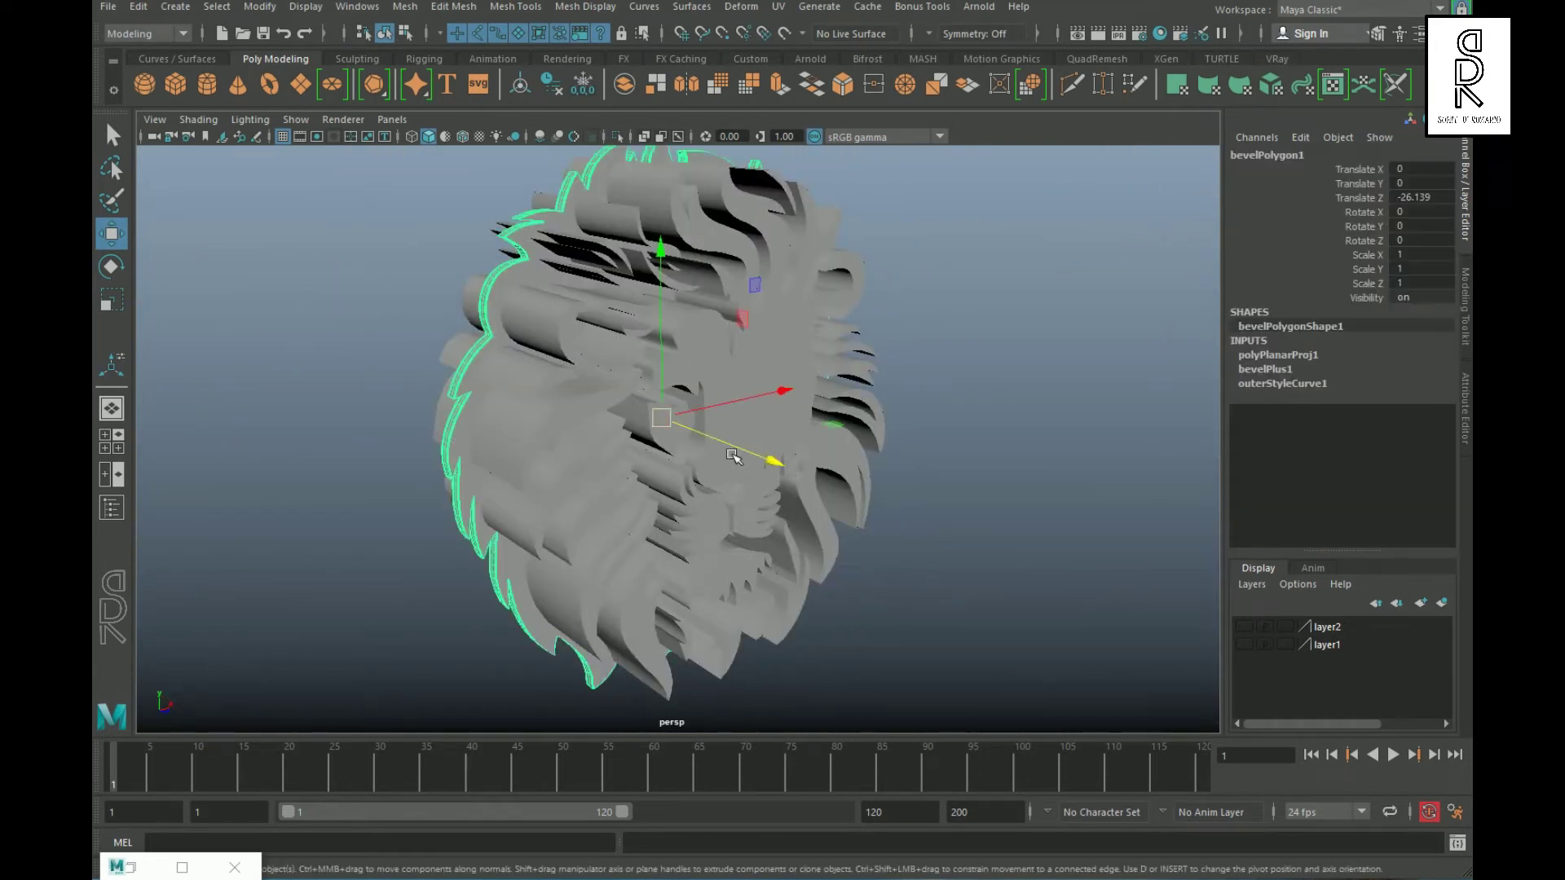
shift+click(818, 332)
shift+right_drag(930, 201, 931, 531)
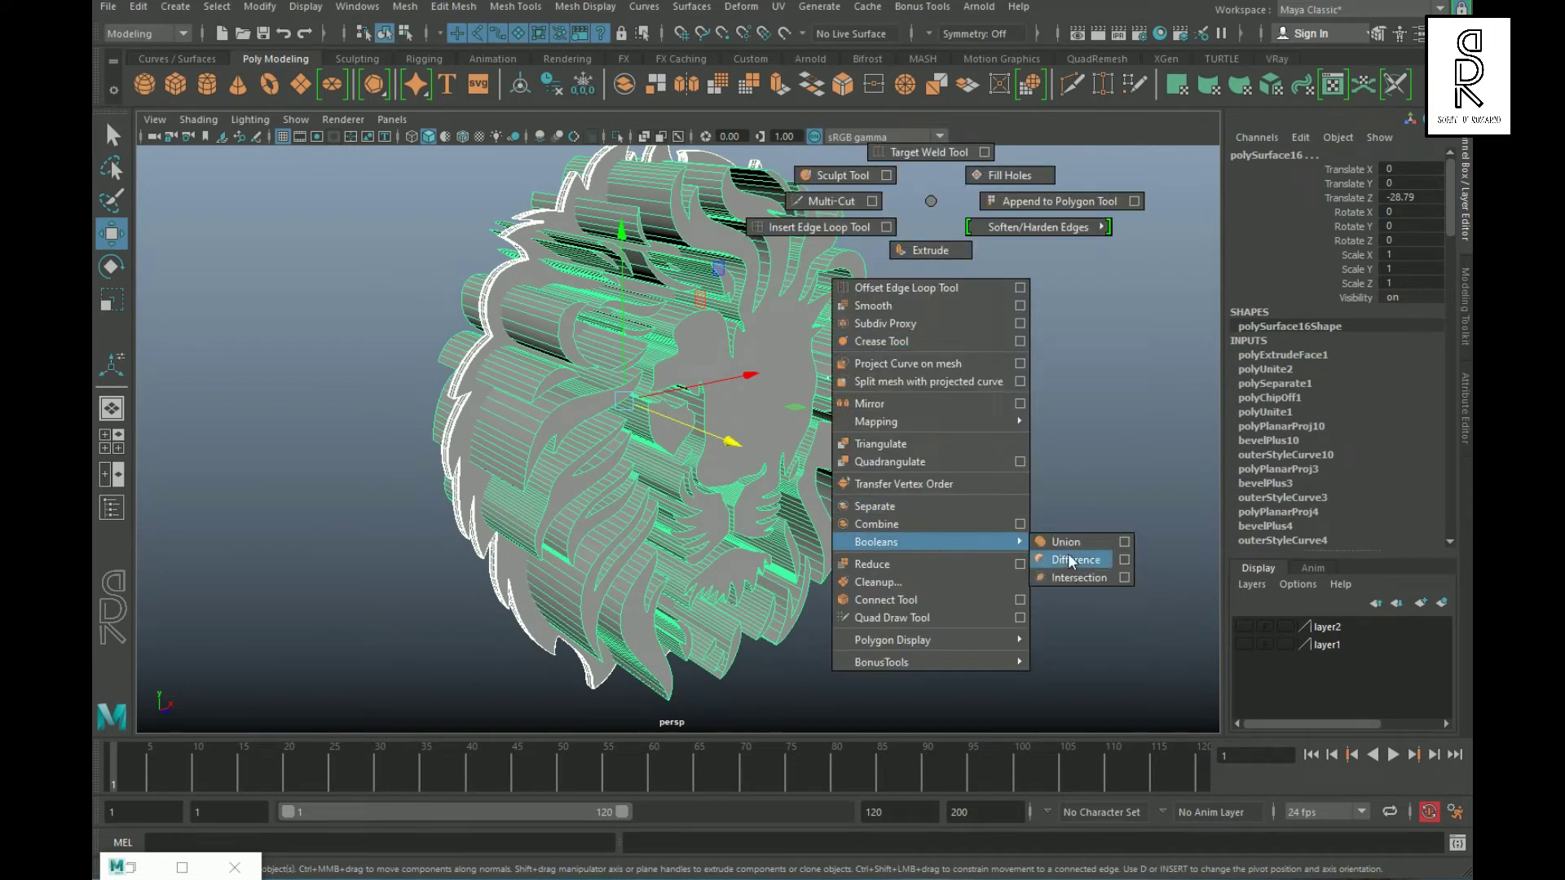
shift+right_drag(1068, 561, 1069, 559)
- Examine the cut-out lion from the front and at an angle for missing details
scroll(945, 537, down, 4)
scroll(823, 530, up, 4)
alt+drag(815, 528, 752, 530)
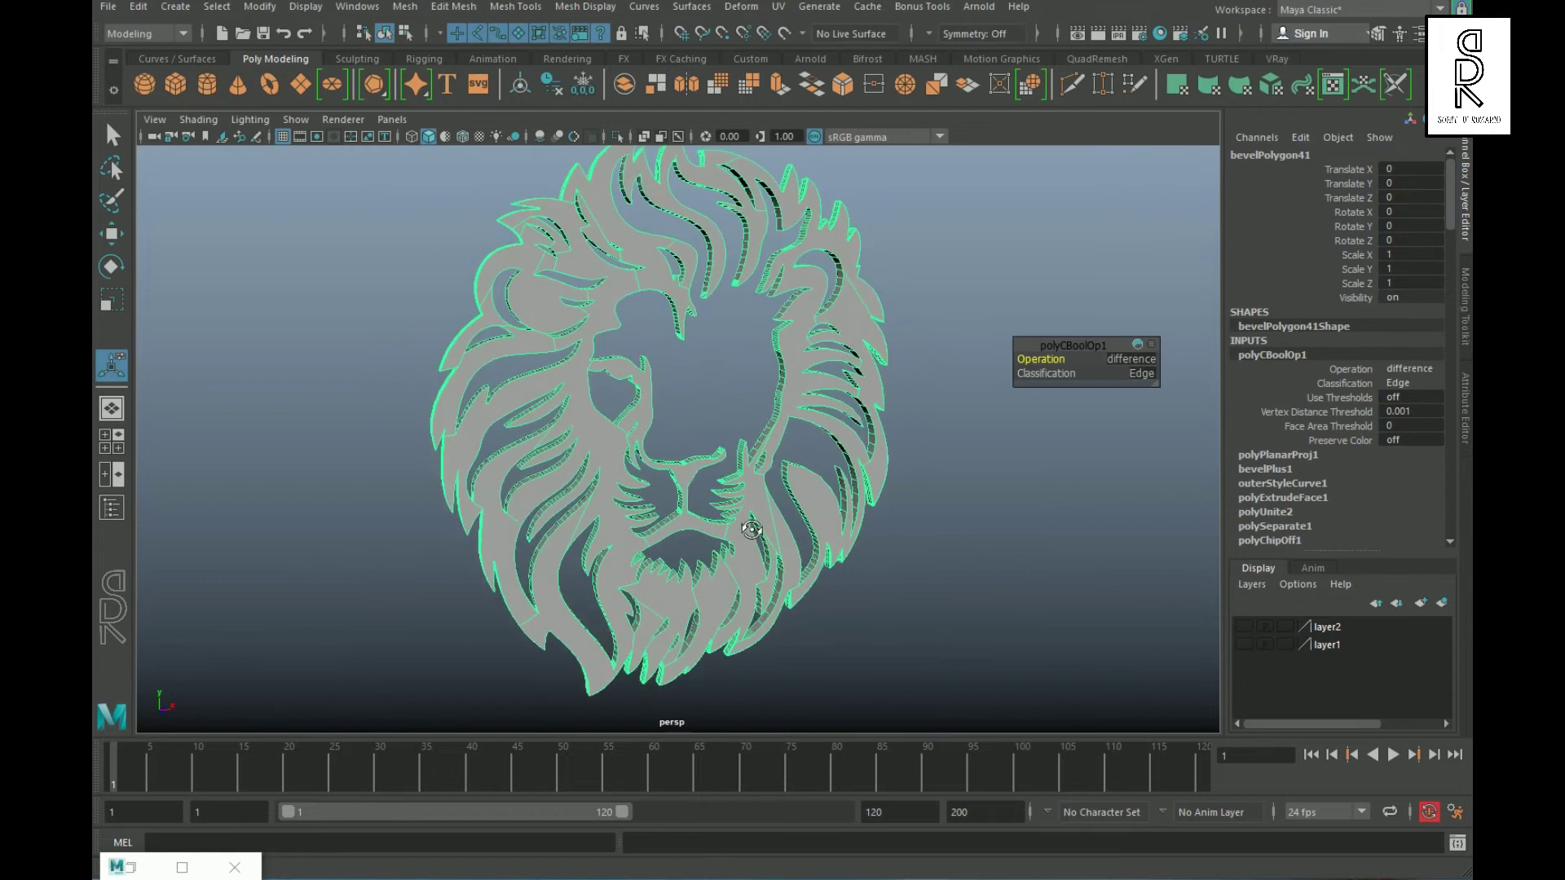
click(970, 628)
alt+middle_drag(1004, 518, 1009, 562)
alt+drag(1011, 554, 970, 549)
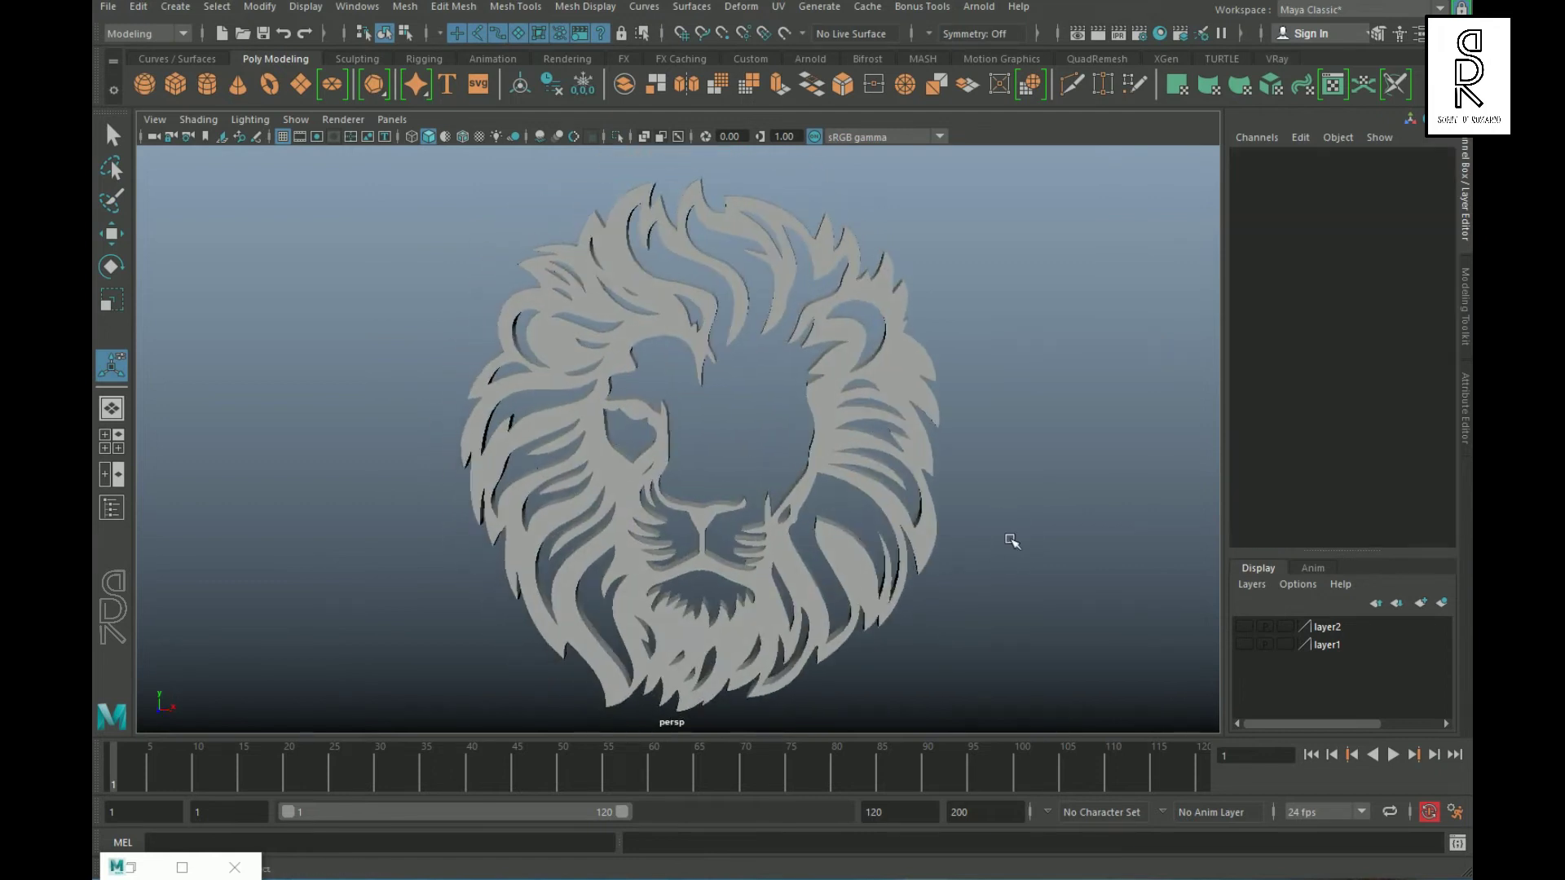
alt+middle_drag(1011, 538, 1000, 448)
alt+drag(999, 420, 1048, 419)
scroll(978, 432, down, 5)
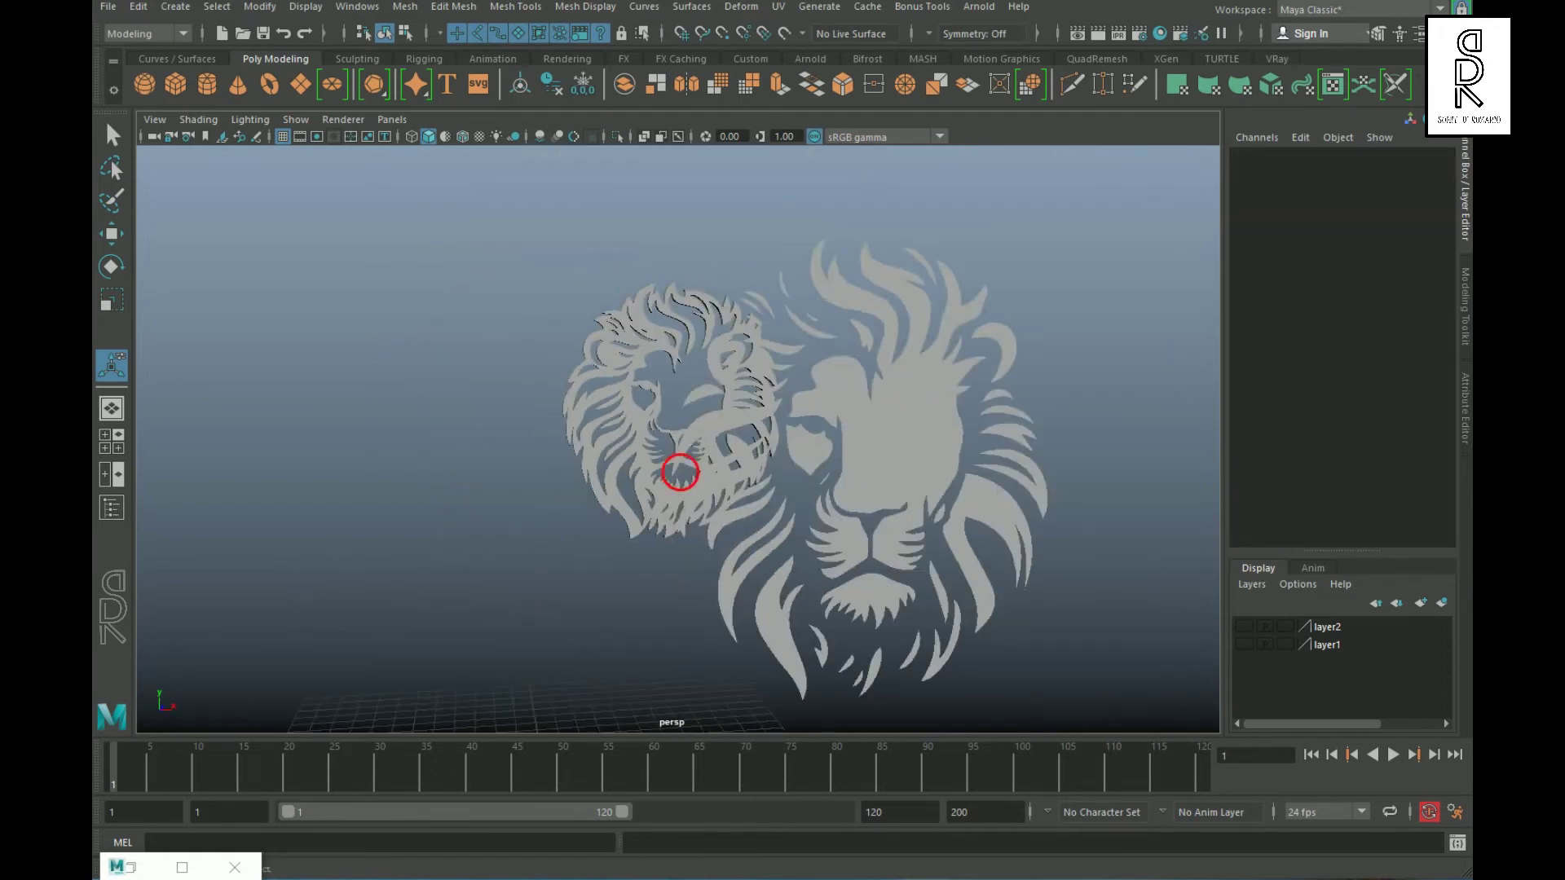
- Put the duplicated flat lion faces on a new display layer, layer3, and hide it
alt+drag(681, 468, 1101, 509)
alt+middle_drag(1109, 513, 994, 471)
alt+drag(994, 471, 970, 456)
drag(810, 238, 1124, 675)
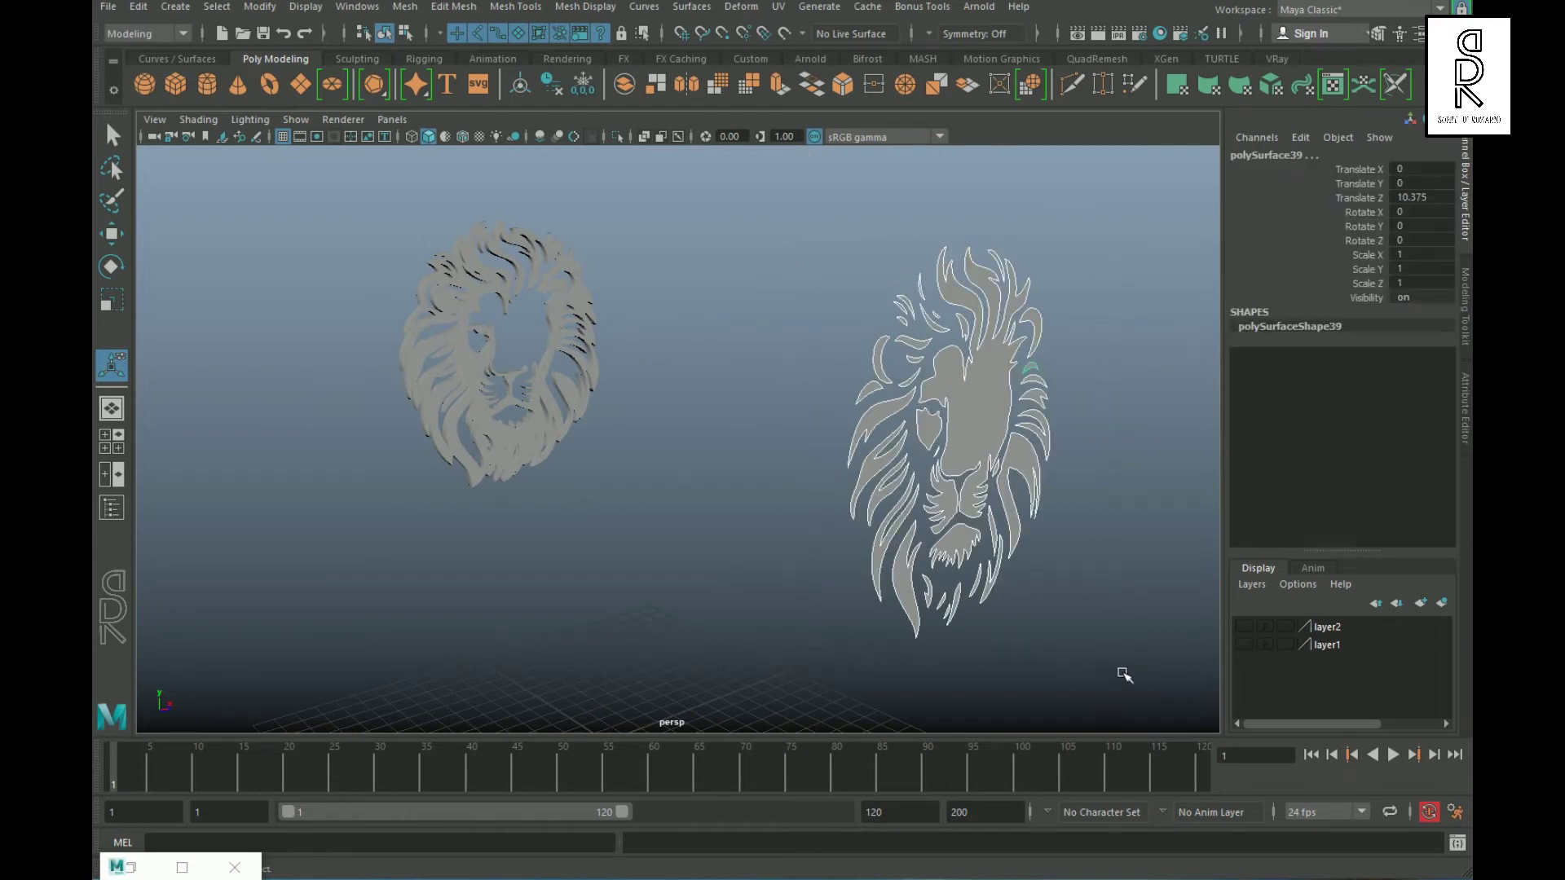
click(1443, 604)
click(1244, 626)
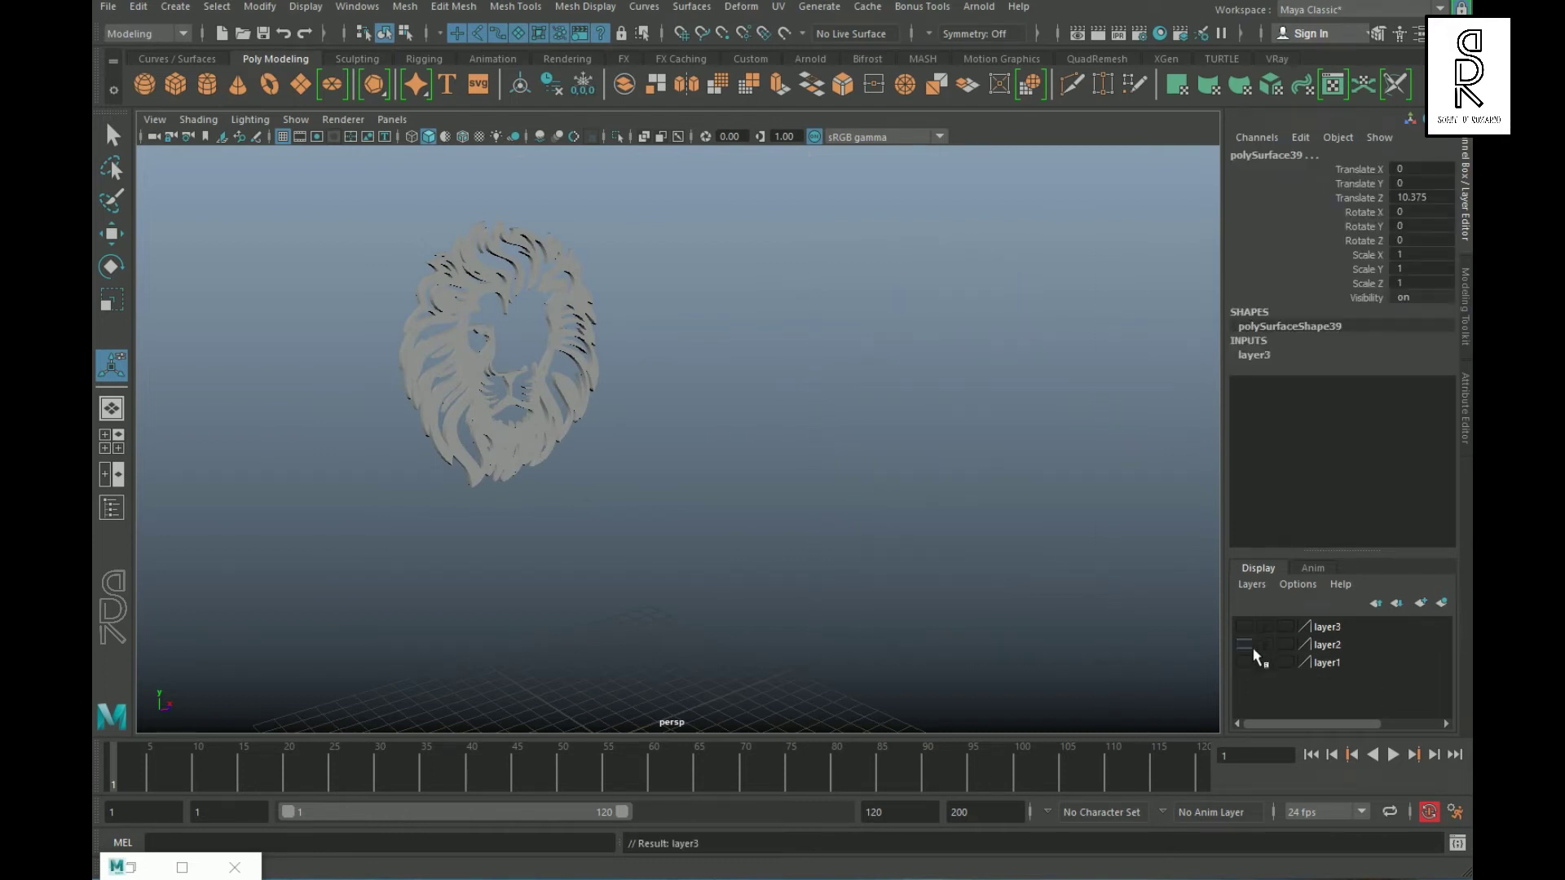
- Show the source curves on layer2 and bevel the uppermost curve of the small eye group with Bevel Plus
click(1254, 650)
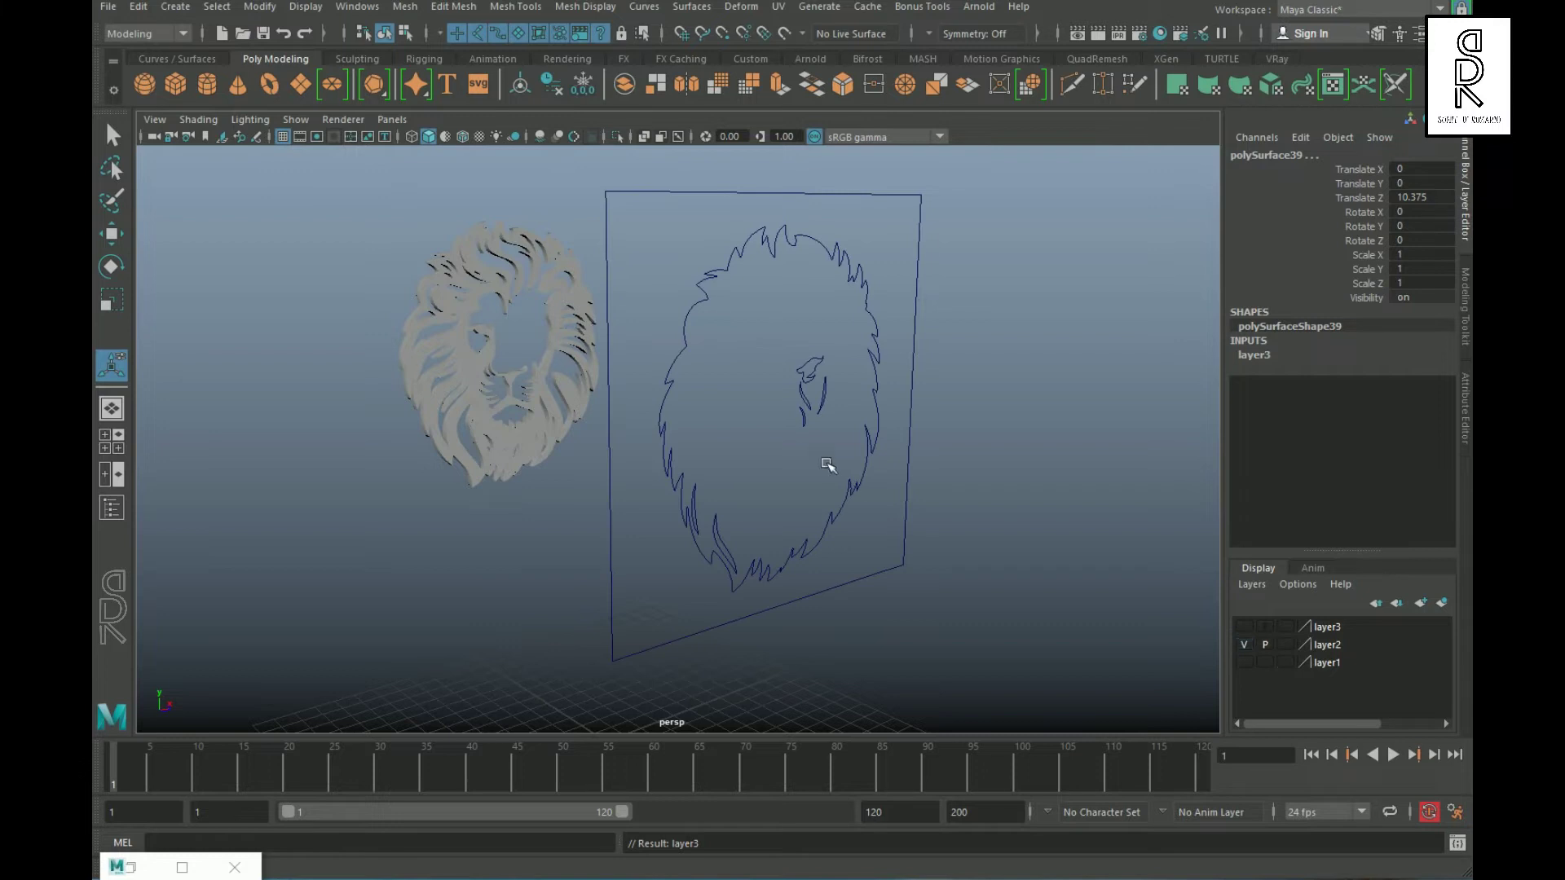
alt+right_drag(827, 464, 978, 556)
drag(921, 317, 930, 322)
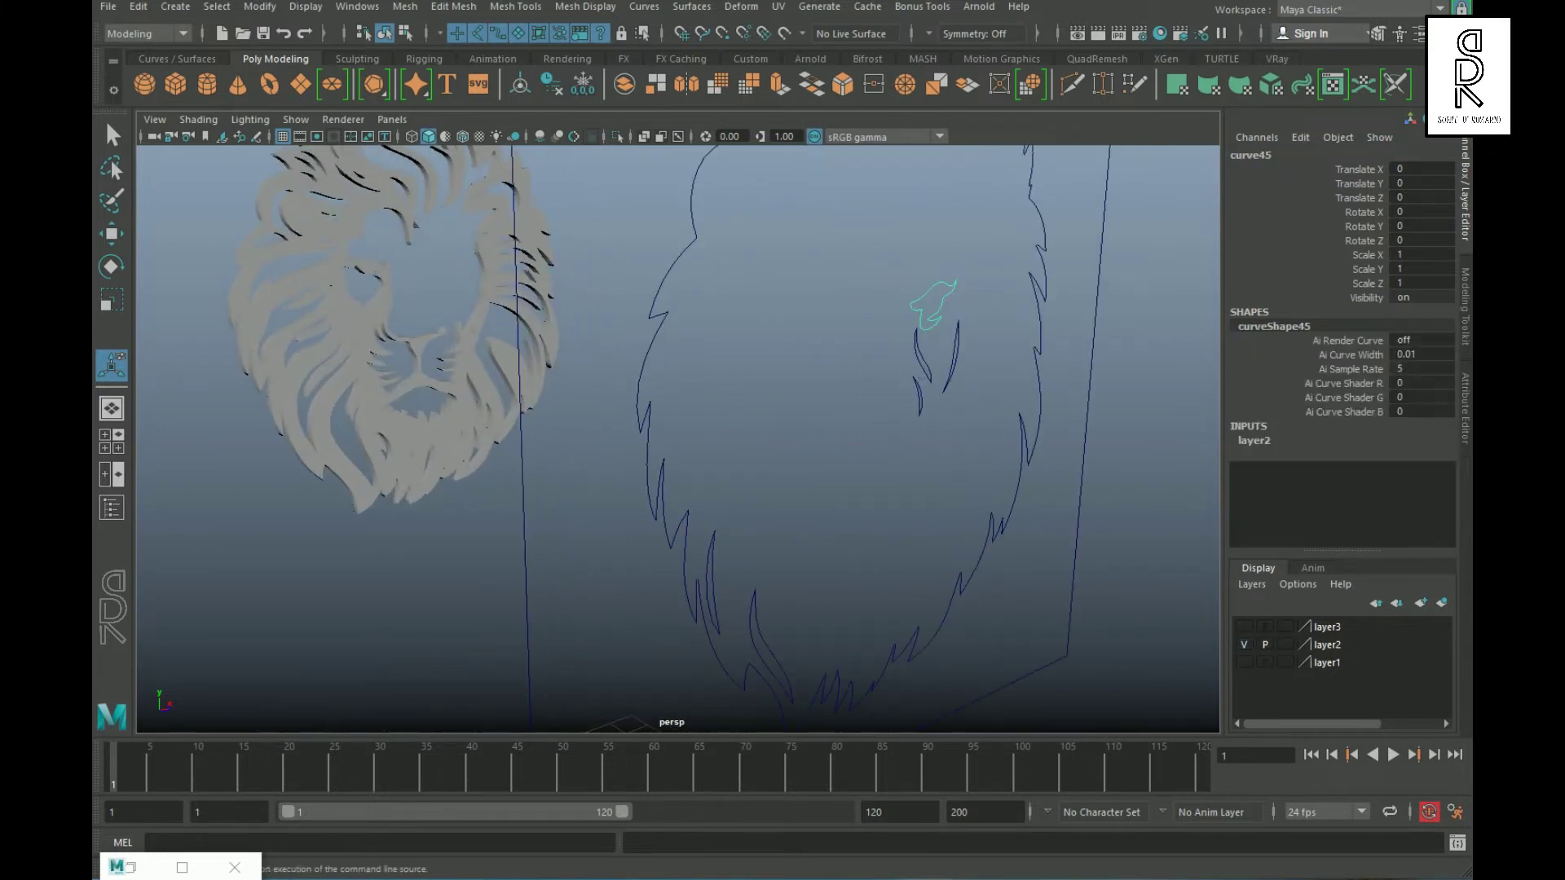
click(130, 868)
alt+drag(833, 456, 757, 454)
alt+middle_drag(758, 453, 888, 521)
click(1142, 458)
- Repeat the bevel on the three remaining curves below the eye, and hide layer2
click(777, 478)
key(g)
click(814, 468)
key(g)
drag(762, 510, 774, 523)
key(g)
click(1308, 458)
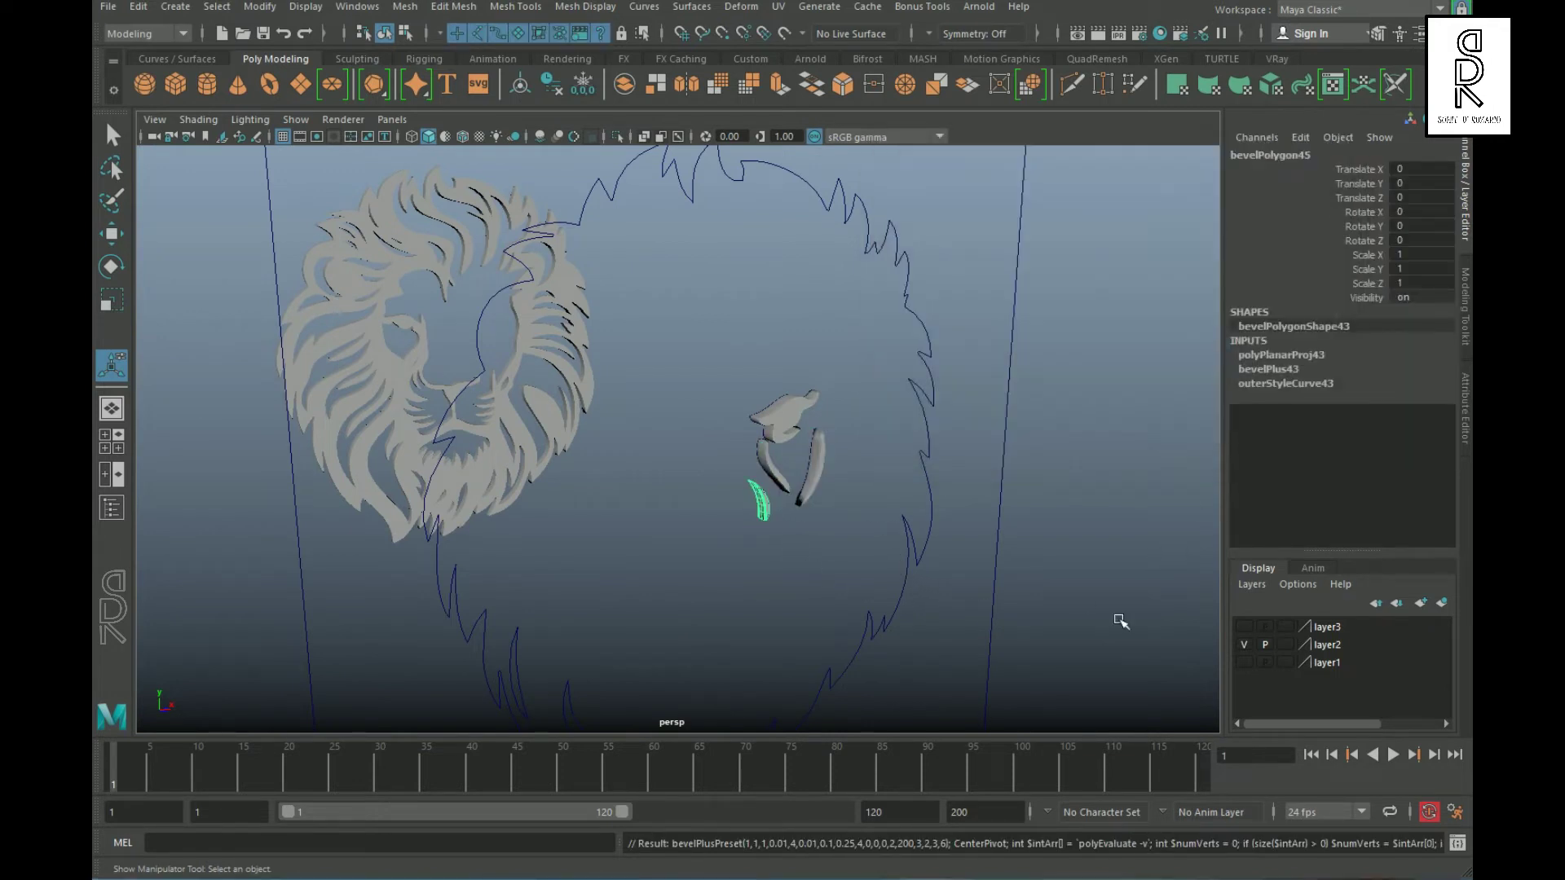
click(880, 513)
click(1248, 648)
- Combine the four beveled eye pieces into one mesh
scroll(756, 489, up, 2)
alt+drag(756, 489, 1019, 533)
alt+middle_drag(1018, 534, 779, 453)
scroll(779, 454, up, 2)
drag(791, 307, 1062, 635)
key(q)
alt+drag(1011, 522, 921, 513)
shift+right_drag(915, 298, 901, 620)
- Extract the front faces of the eye pieces and delete their beveled side walls
scroll(912, 454, up, 5)
right_drag(856, 258, 853, 308)
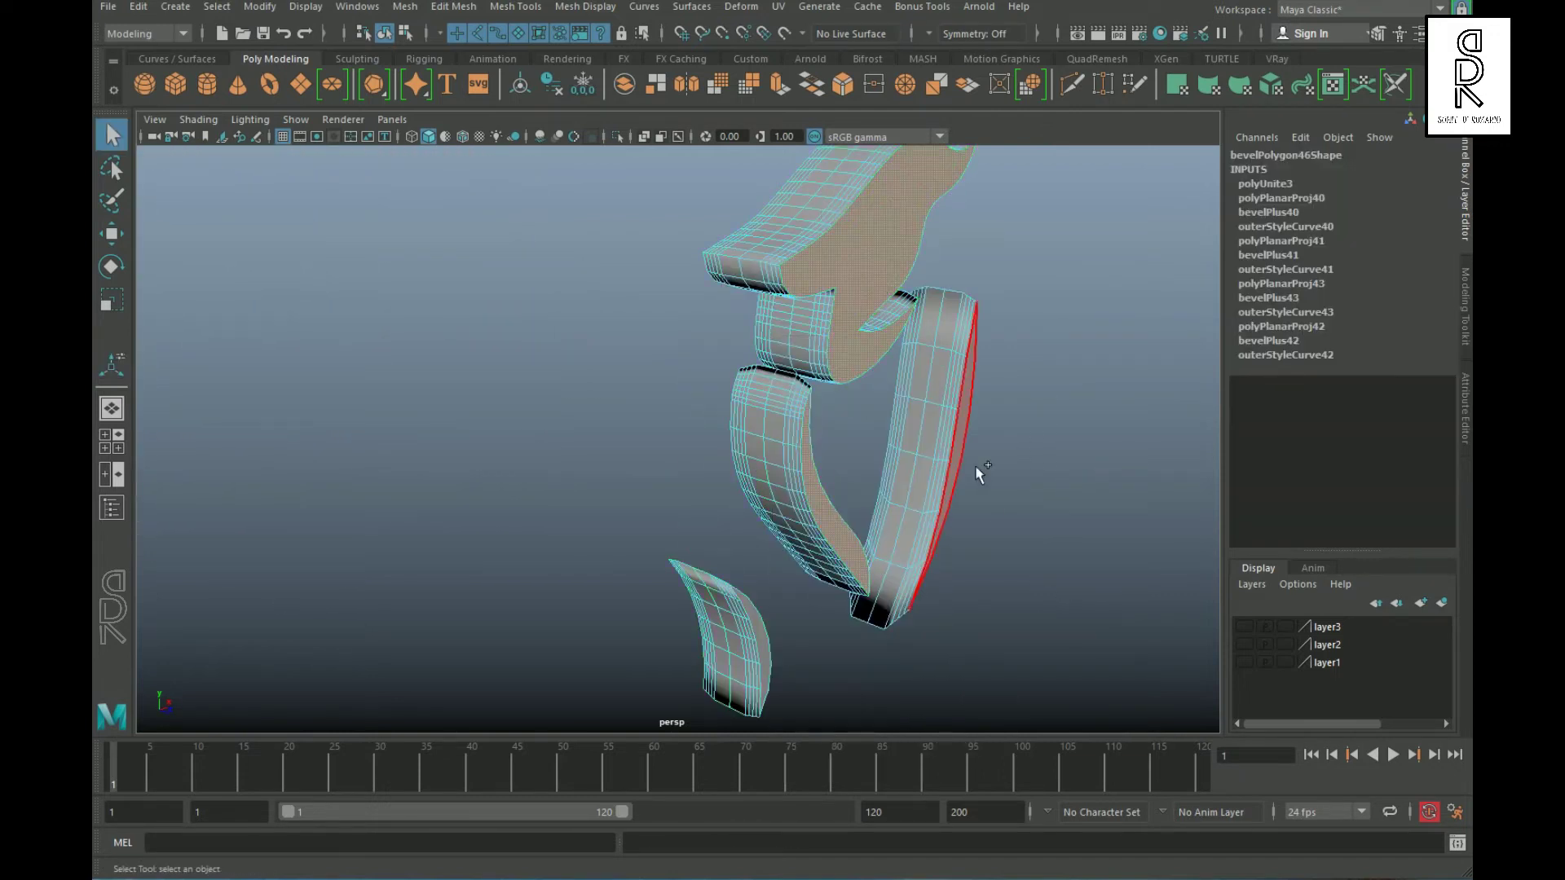
key(ctrl+z)
shift+right_drag(1035, 279, 1036, 282)
shift+right_drag(1039, 570, 1039, 570)
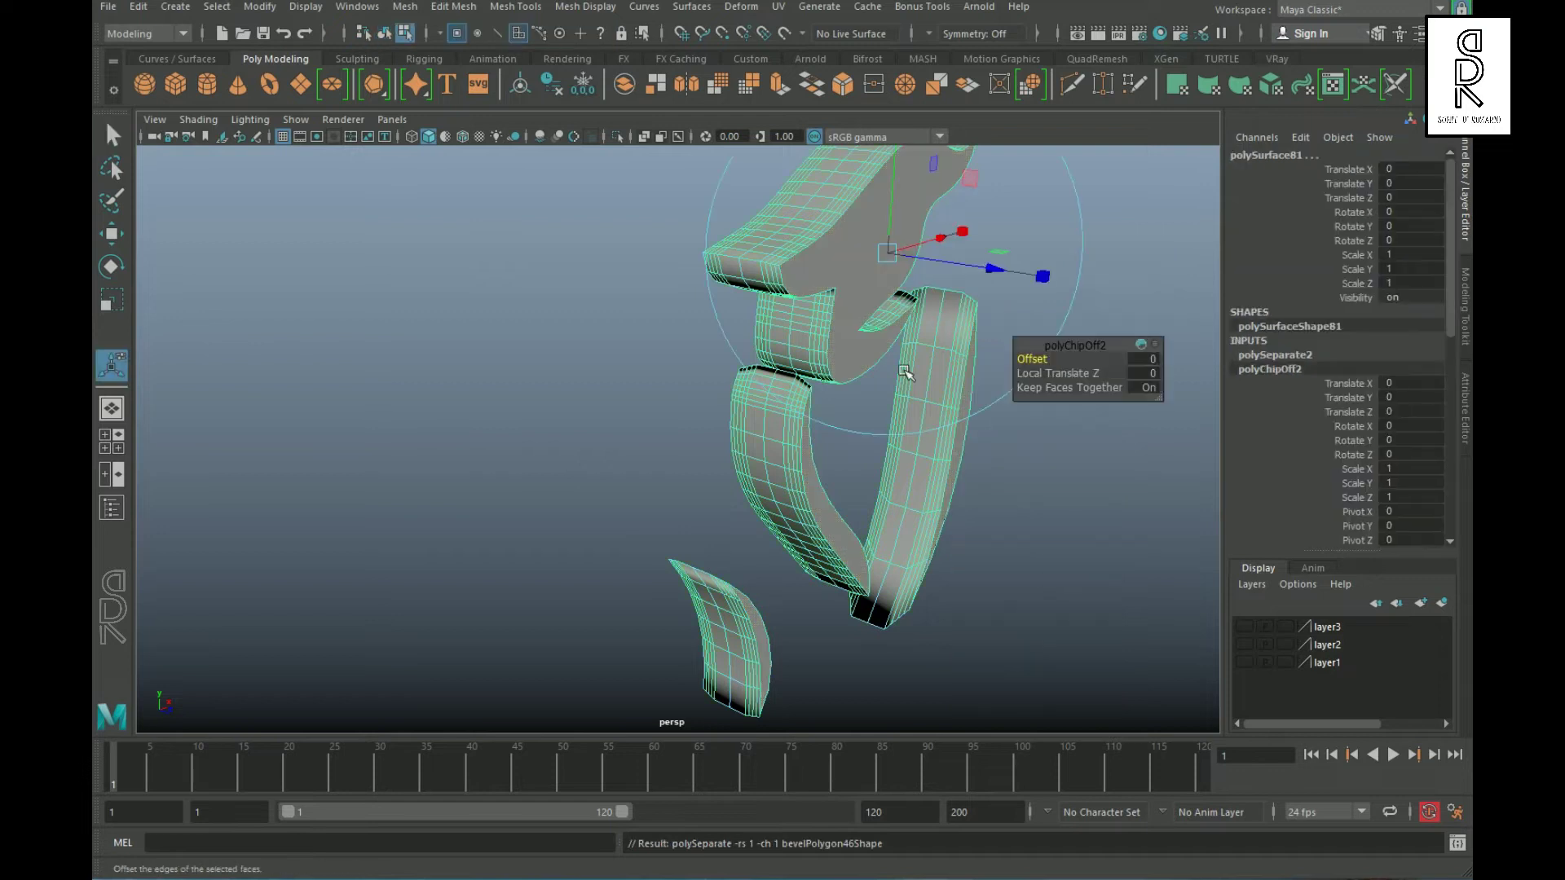
click(856, 302)
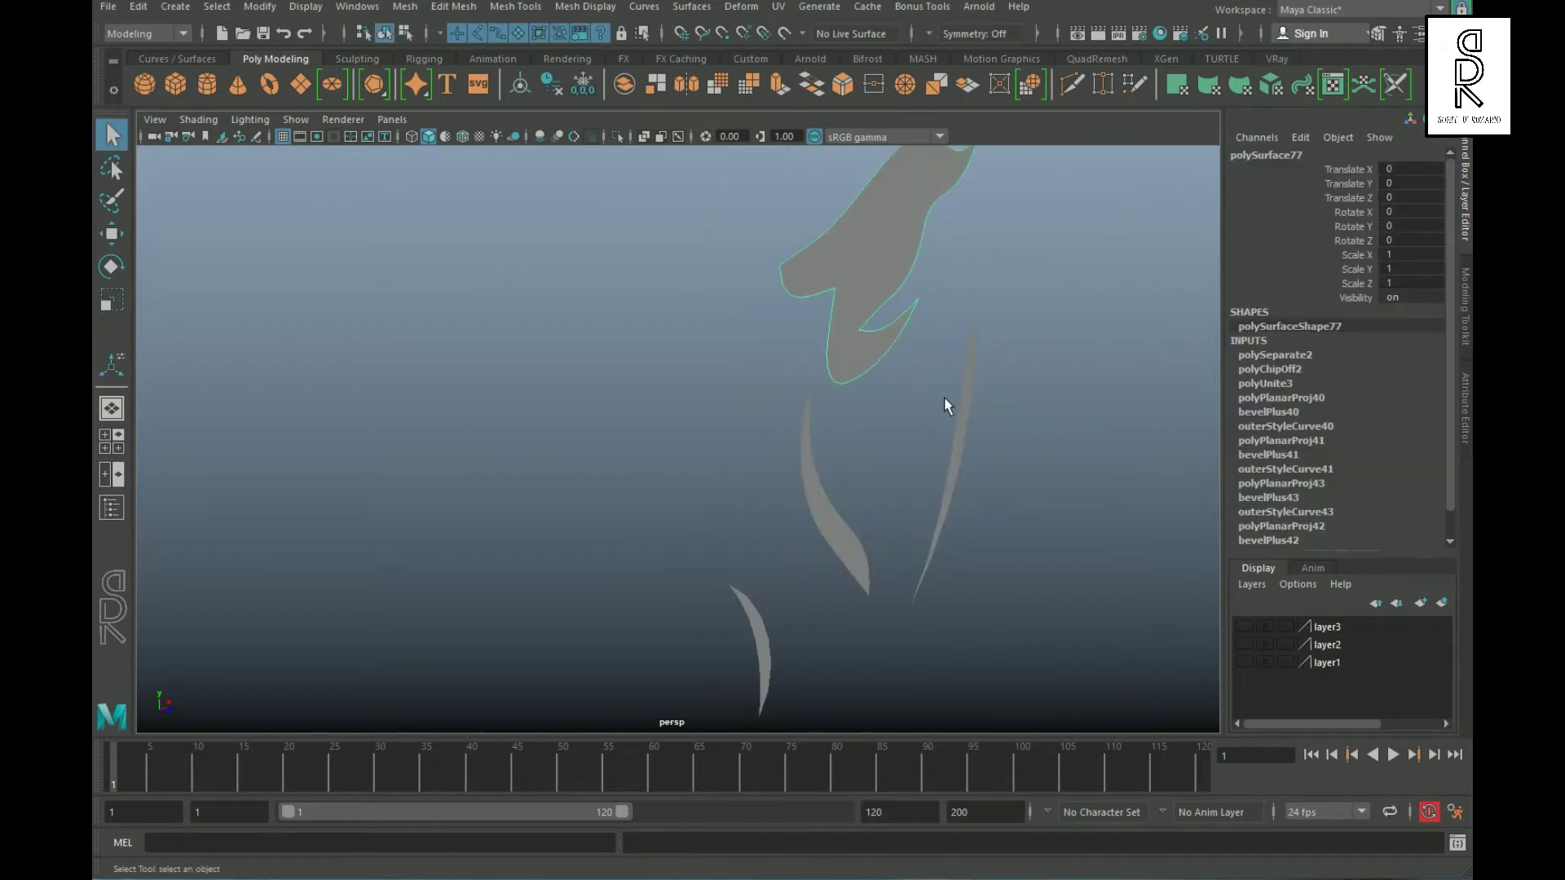
- Scale the vertices of the eye faces flat along Z in the top view, and return to object selection
shift+click(769, 651)
right_drag(1049, 344, 1049, 391)
key(space)
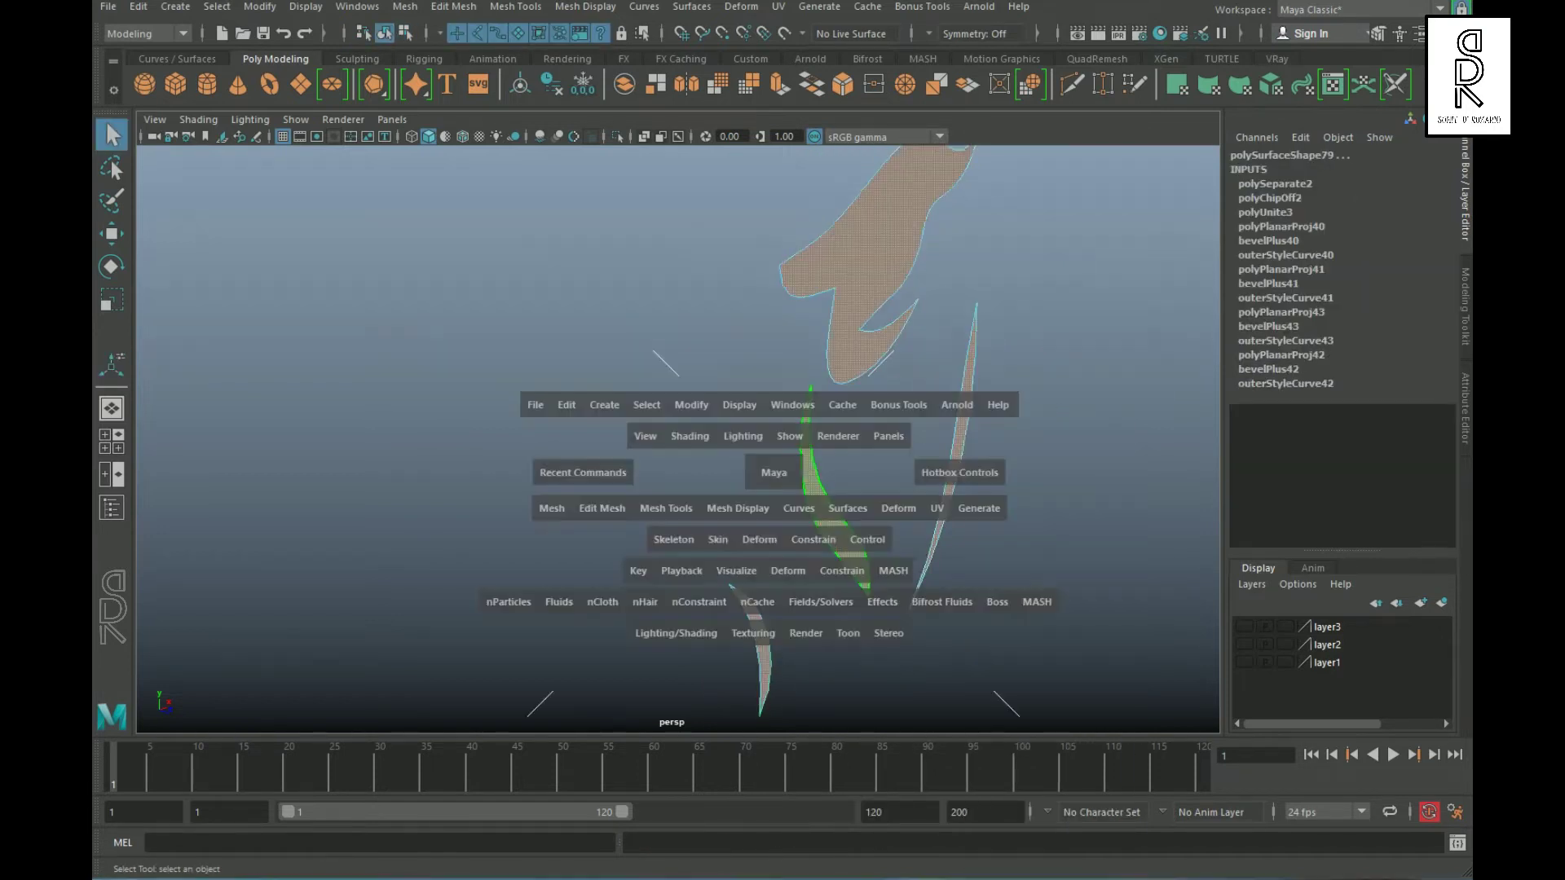
key(space)
click(503, 324)
click(124, 310)
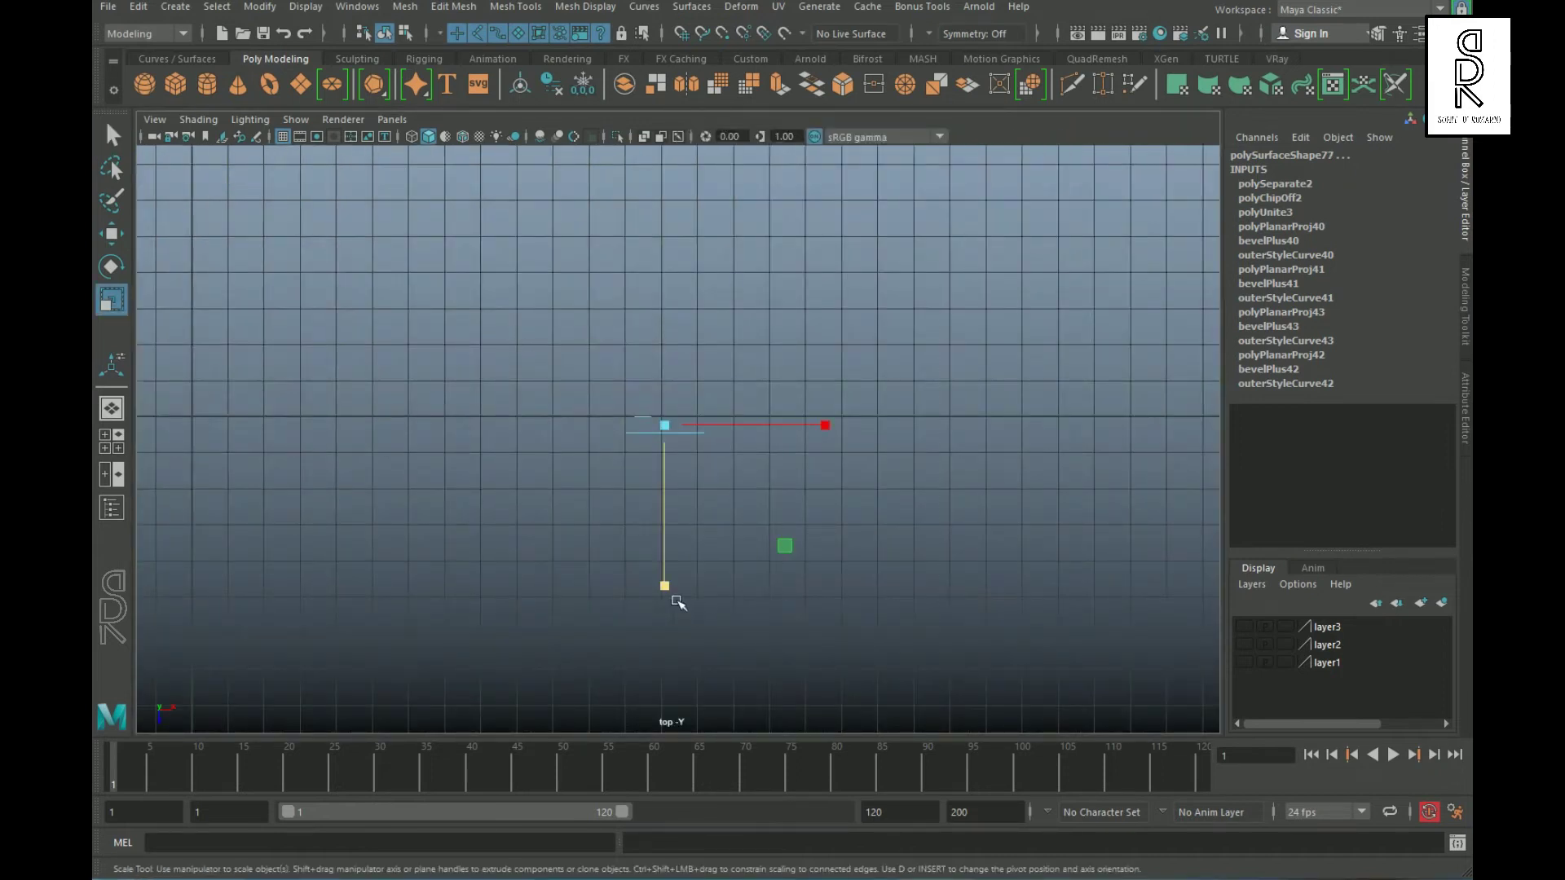
scroll(664, 589, up, 3)
key(space)
key(space)
right_drag(924, 328, 1108, 287)
click(1108, 287)
- Combine the flat eye faces into one mesh and move it back along Z toward the cut-out lion
scroll(815, 366, down, 5)
drag(640, 346, 865, 532)
shift+right_drag(880, 308, 887, 351)
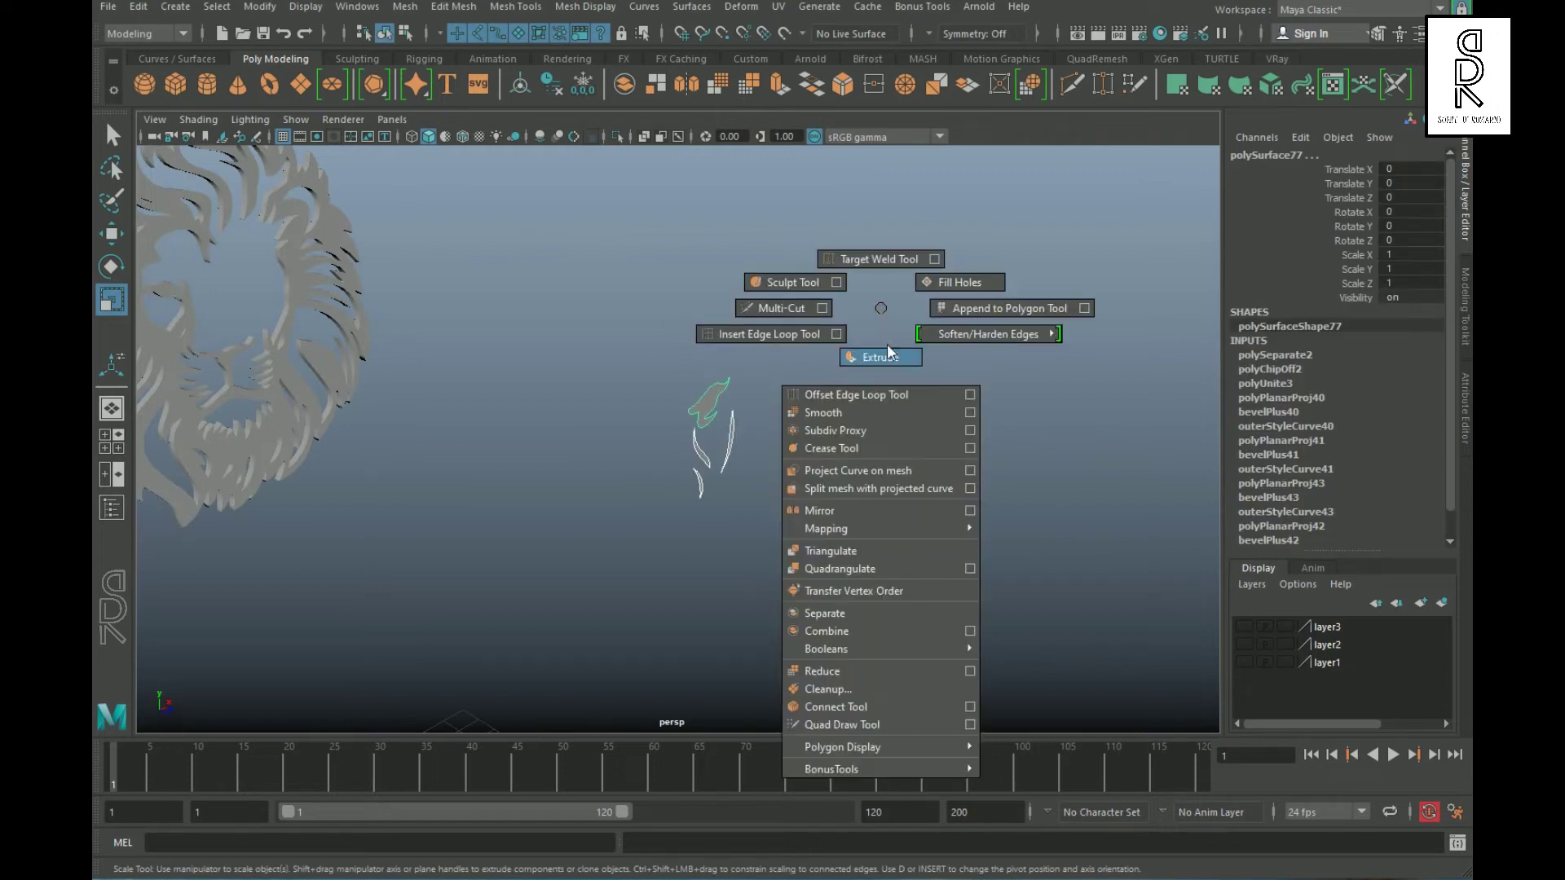
shift+right_drag(877, 623, 876, 632)
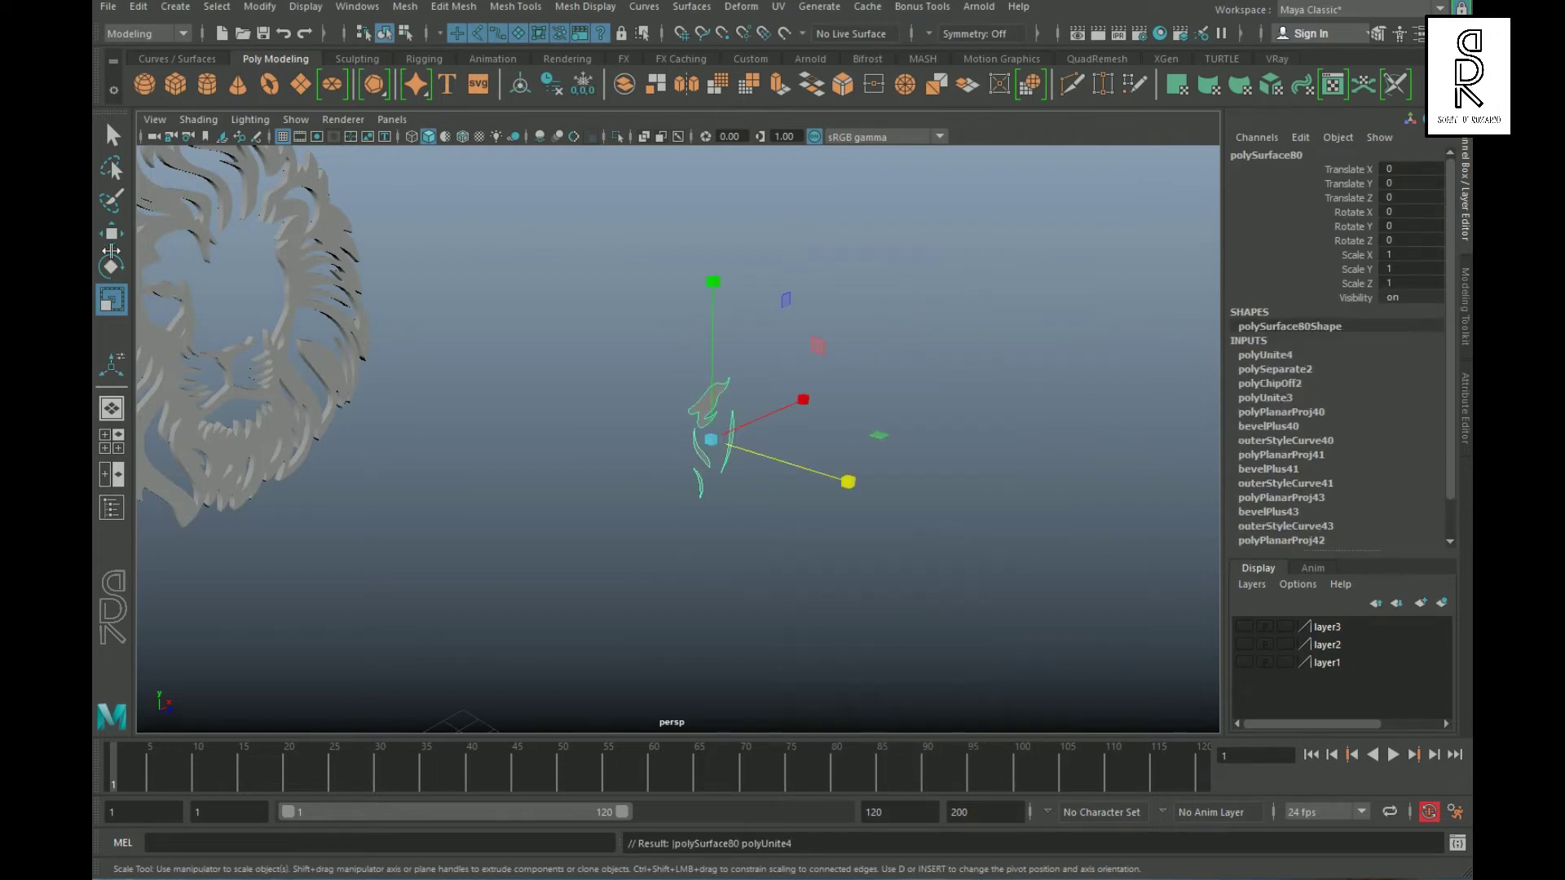
click(112, 237)
alt+drag(854, 447, 909, 429)
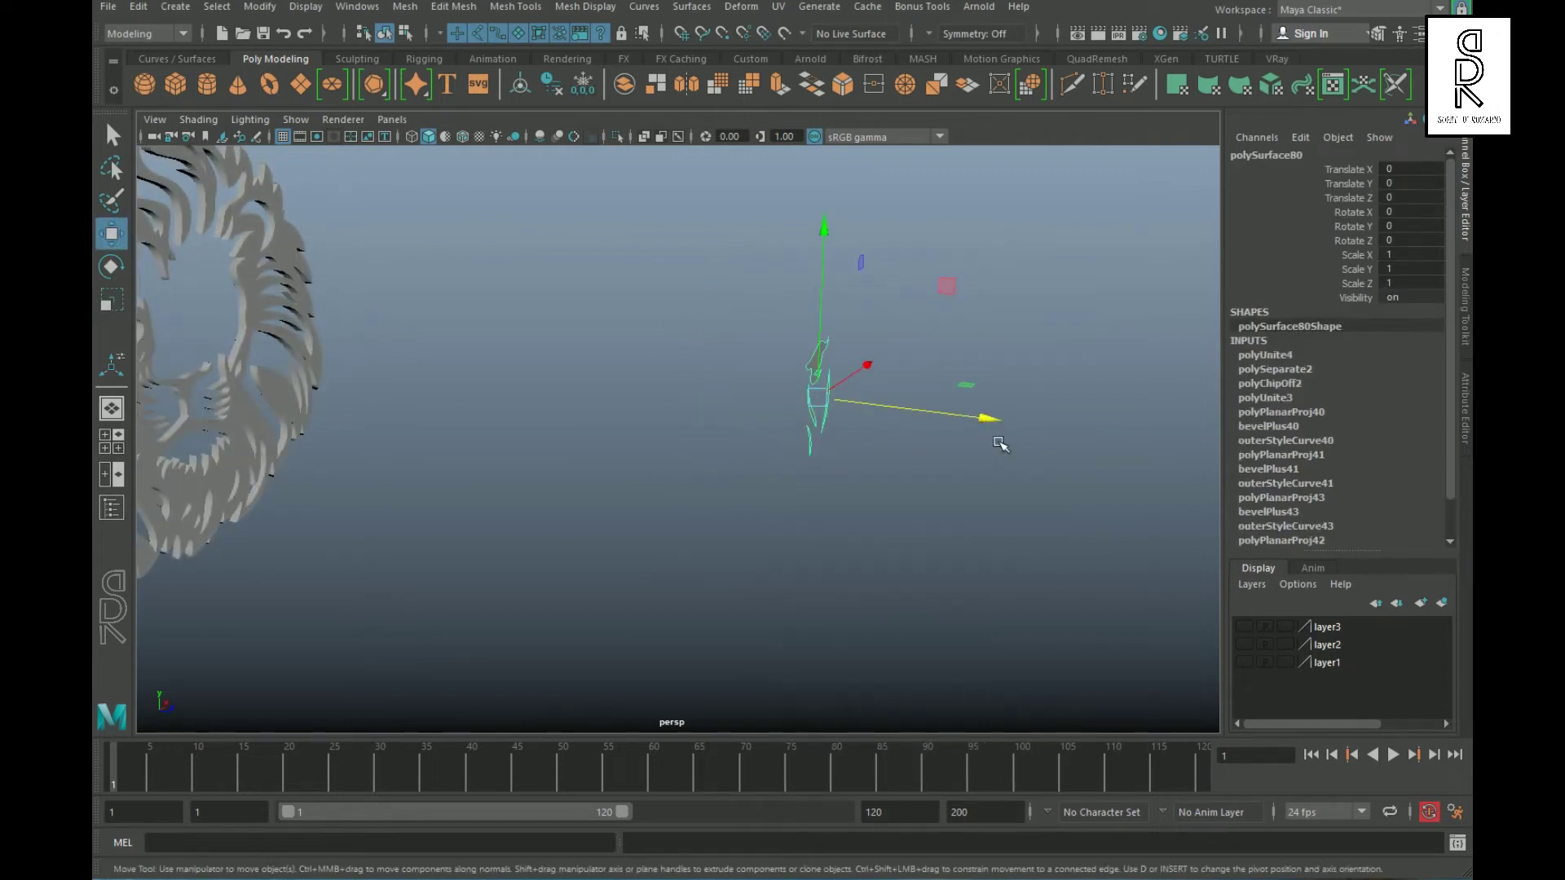
drag(999, 434, 924, 418)
- Extrude the eye mesh to a thickness matching the cut-out lion, and check how it sits in the face
shift+right_drag(952, 256, 956, 301)
drag(884, 418, 899, 420)
alt+right_drag(625, 344, 815, 379)
alt+middle_drag(815, 379, 792, 490)
right_drag(839, 348, 919, 322)
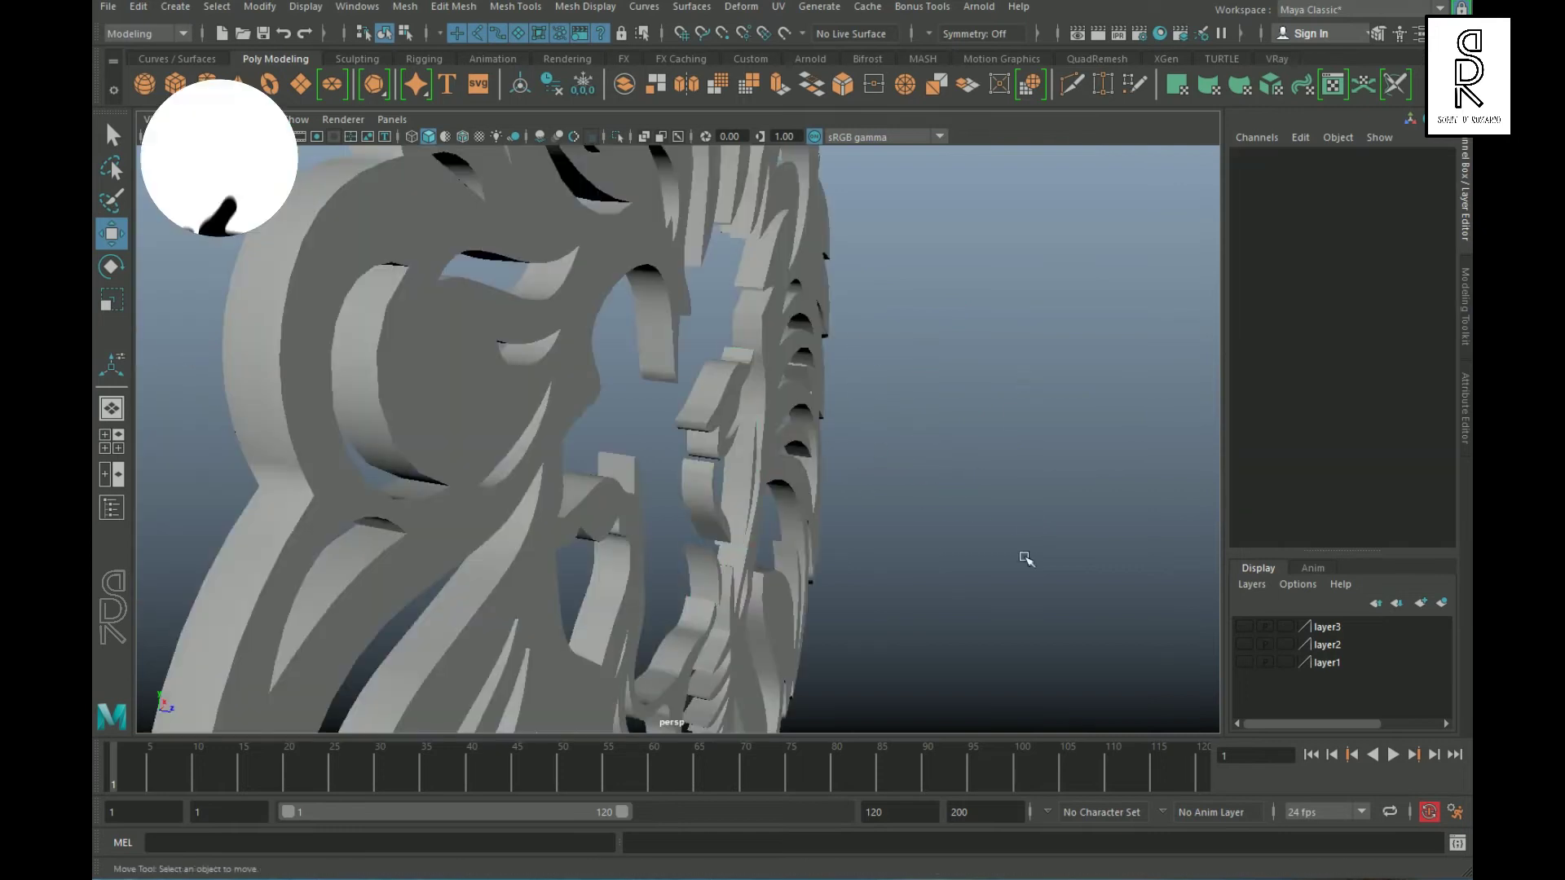
alt+drag(1022, 559, 665, 462)
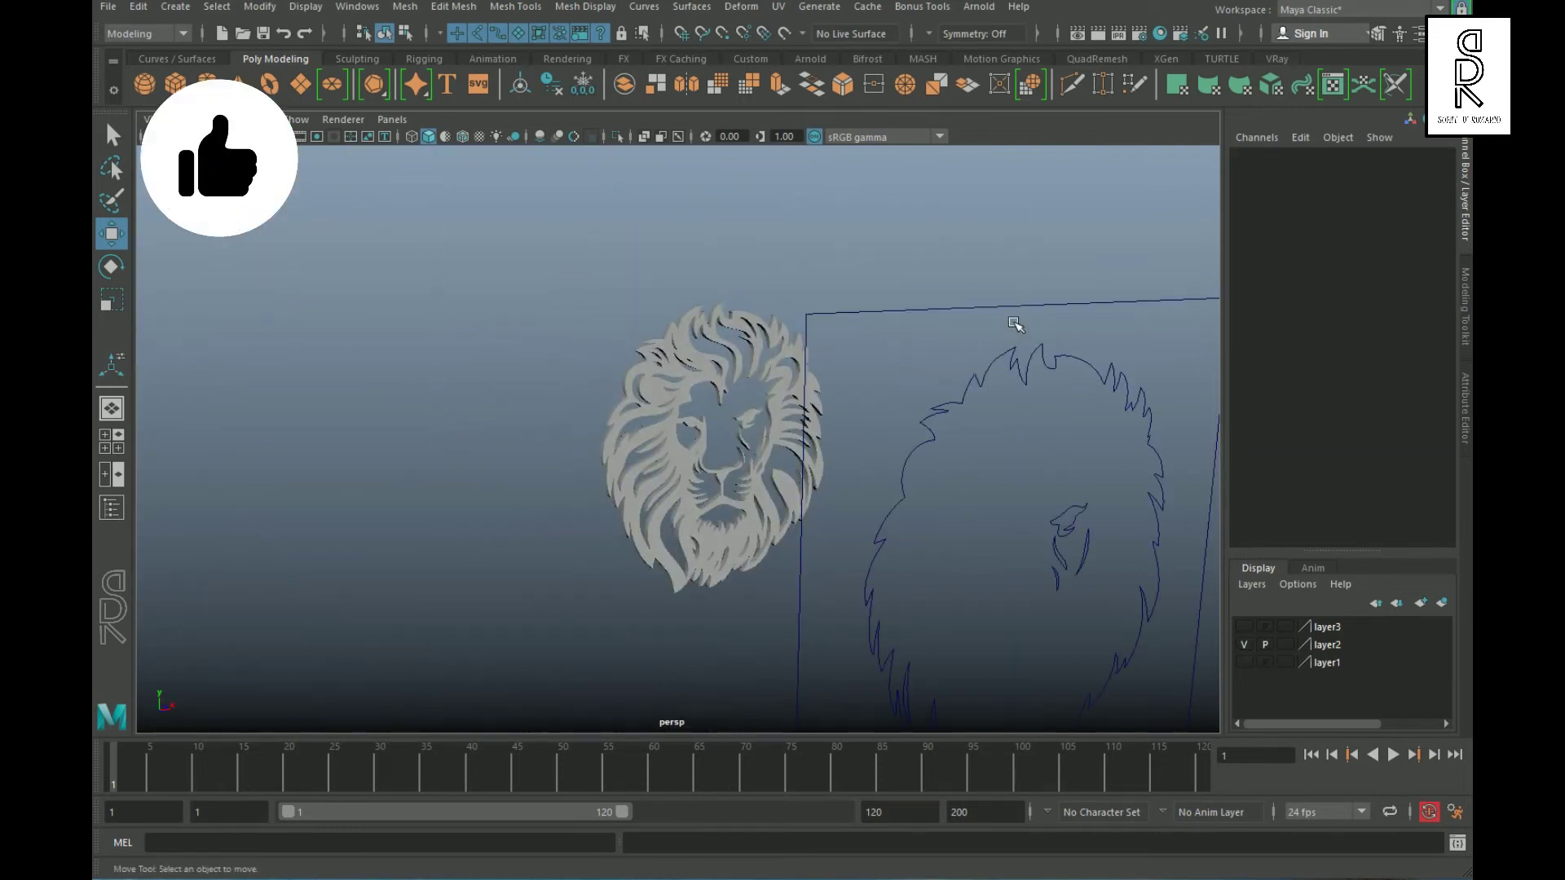
- Build a Bevel Plus panel from the square frame curve and move it back along Z to about -30, behind the lion
click(880, 489)
click(692, 6)
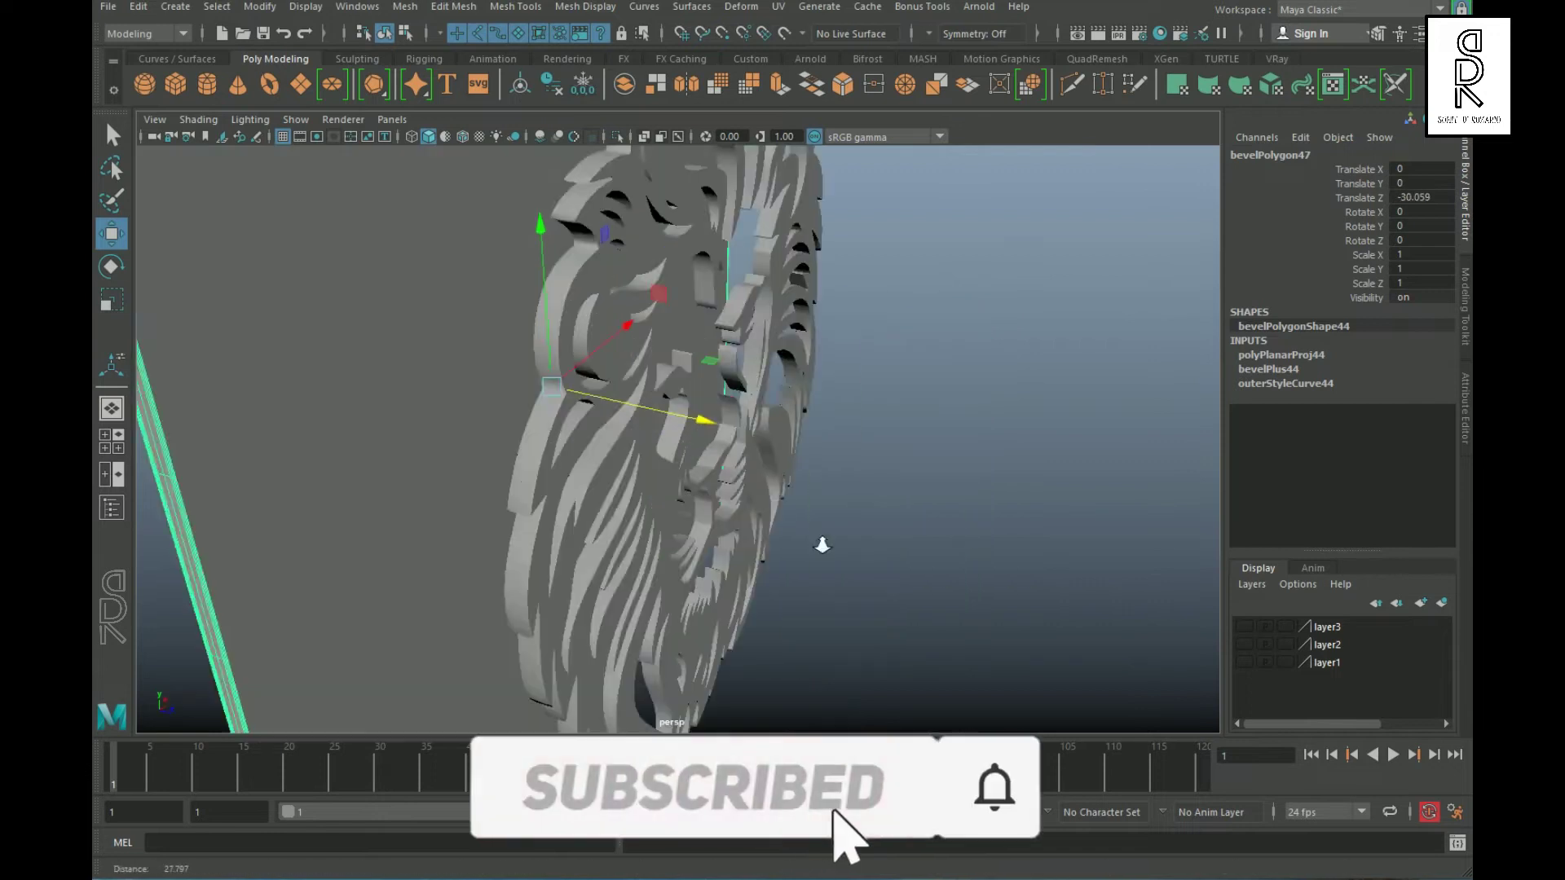
alt+drag(822, 545, 1013, 587)
click(1095, 505)
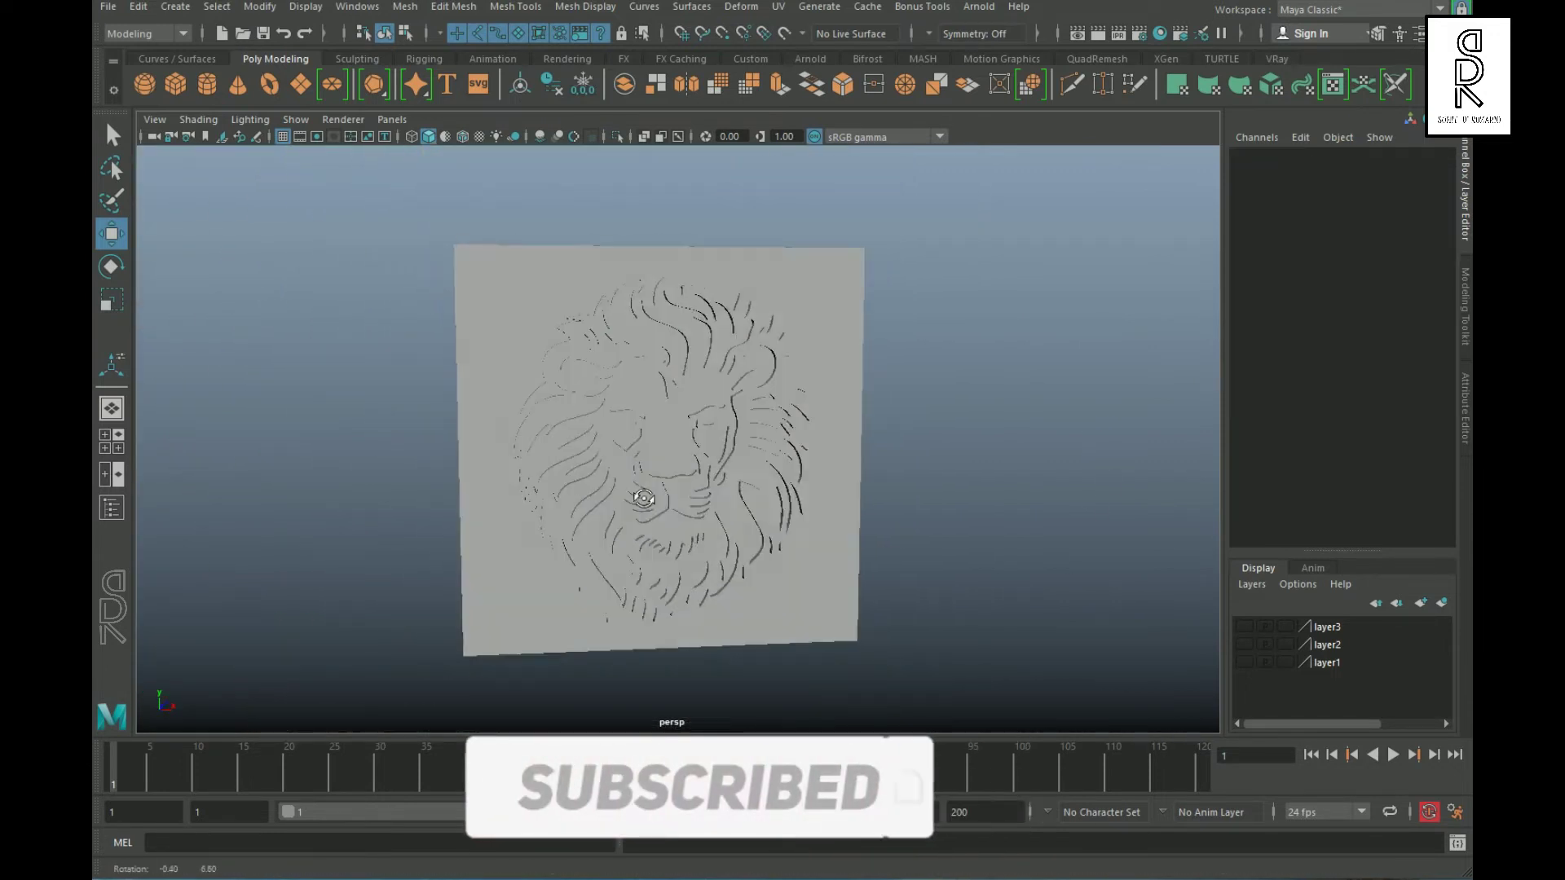
- Turn on viewport ambient occlusion and anti-aliasing, and inspect the lion against the square panel from several angles
click(539, 137)
click(574, 137)
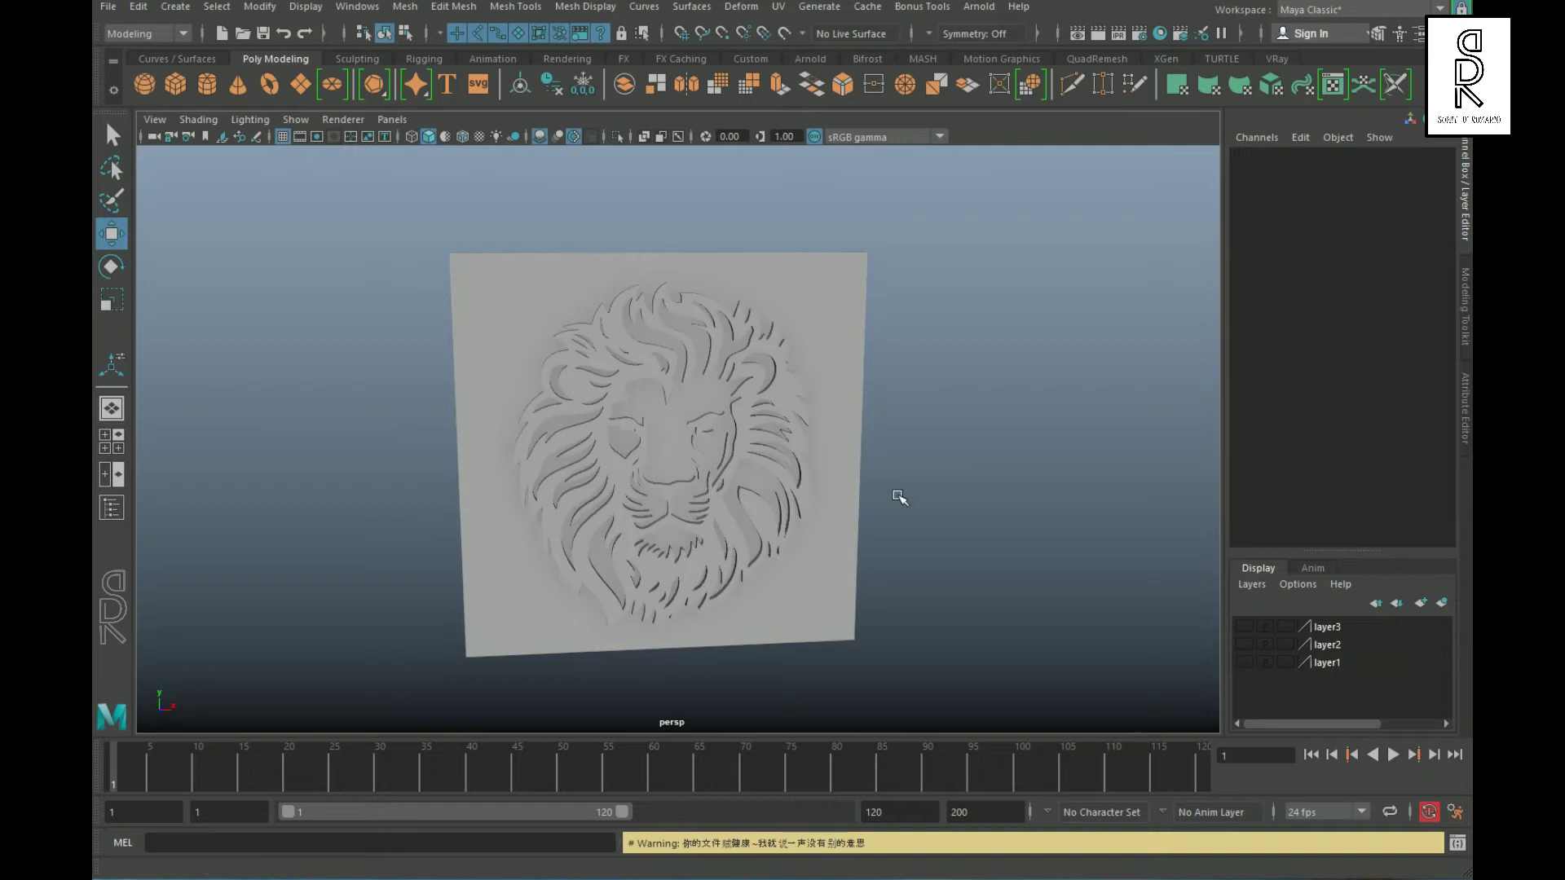
alt+drag(901, 496, 938, 499)
scroll(896, 497, up, 3)
scroll(734, 505, down, 3)
scroll(657, 510, up, 4)
mouse_move(657, 510)
alt+mouse_down()
mouse_move(663, 539)
mouse_move(717, 567)
alt+mouse_up()
scroll(717, 567, down, 4)
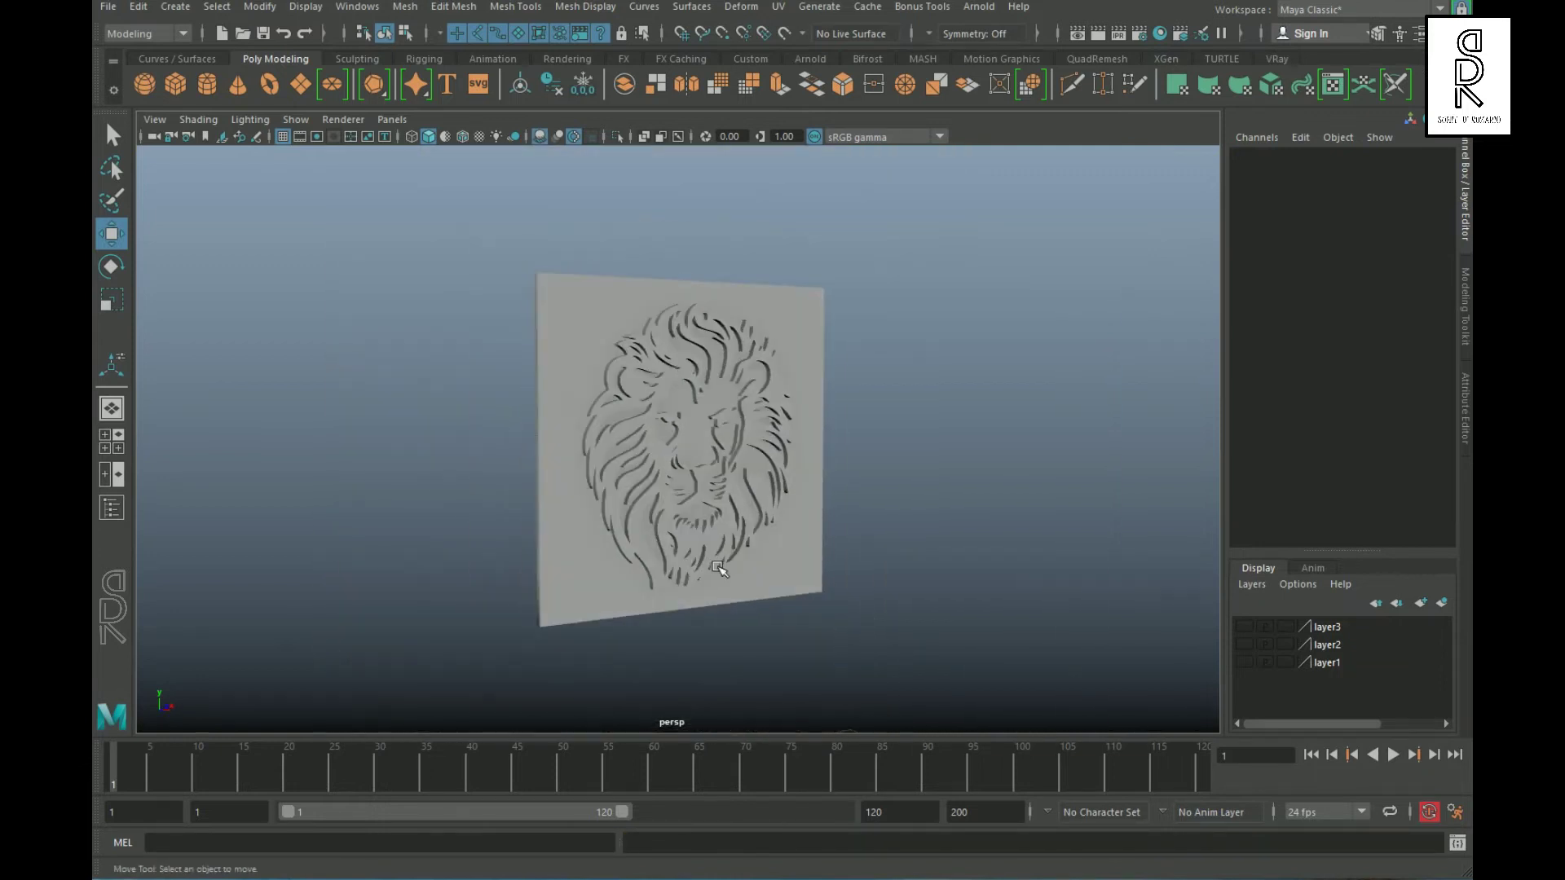
- Group the lion pieces with the backing panel, center the group's pivot, and set its X rotation to -90
key(ctrl+z)
key(ctrl+g)
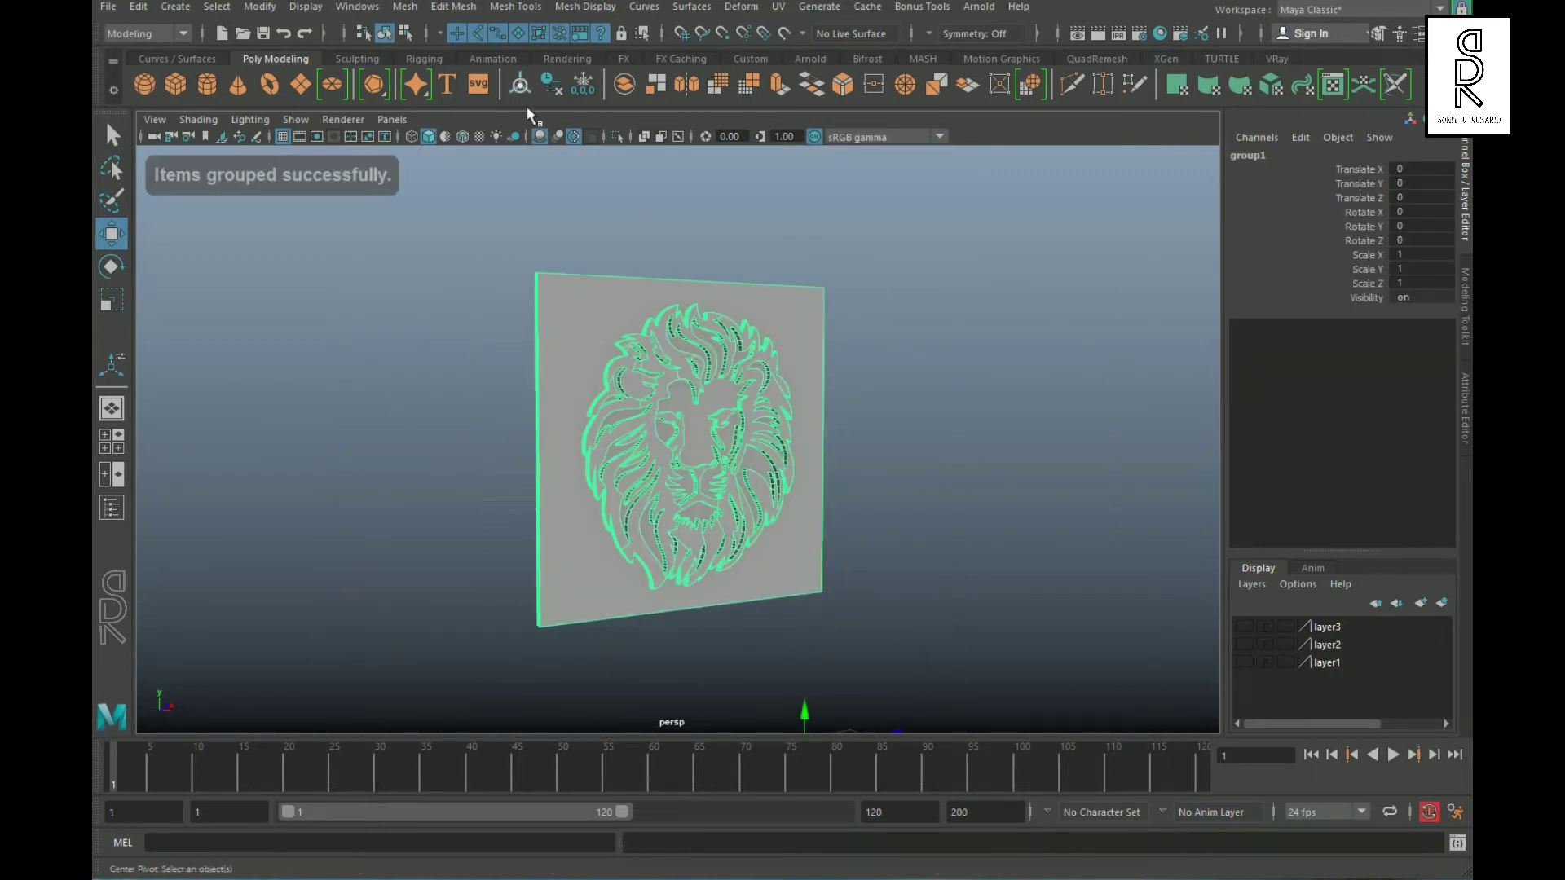
scroll(823, 452, down, 3)
key(e)
drag(819, 440, 792, 372)
click(1421, 213)
text(-90)
key(Return)
key(w)
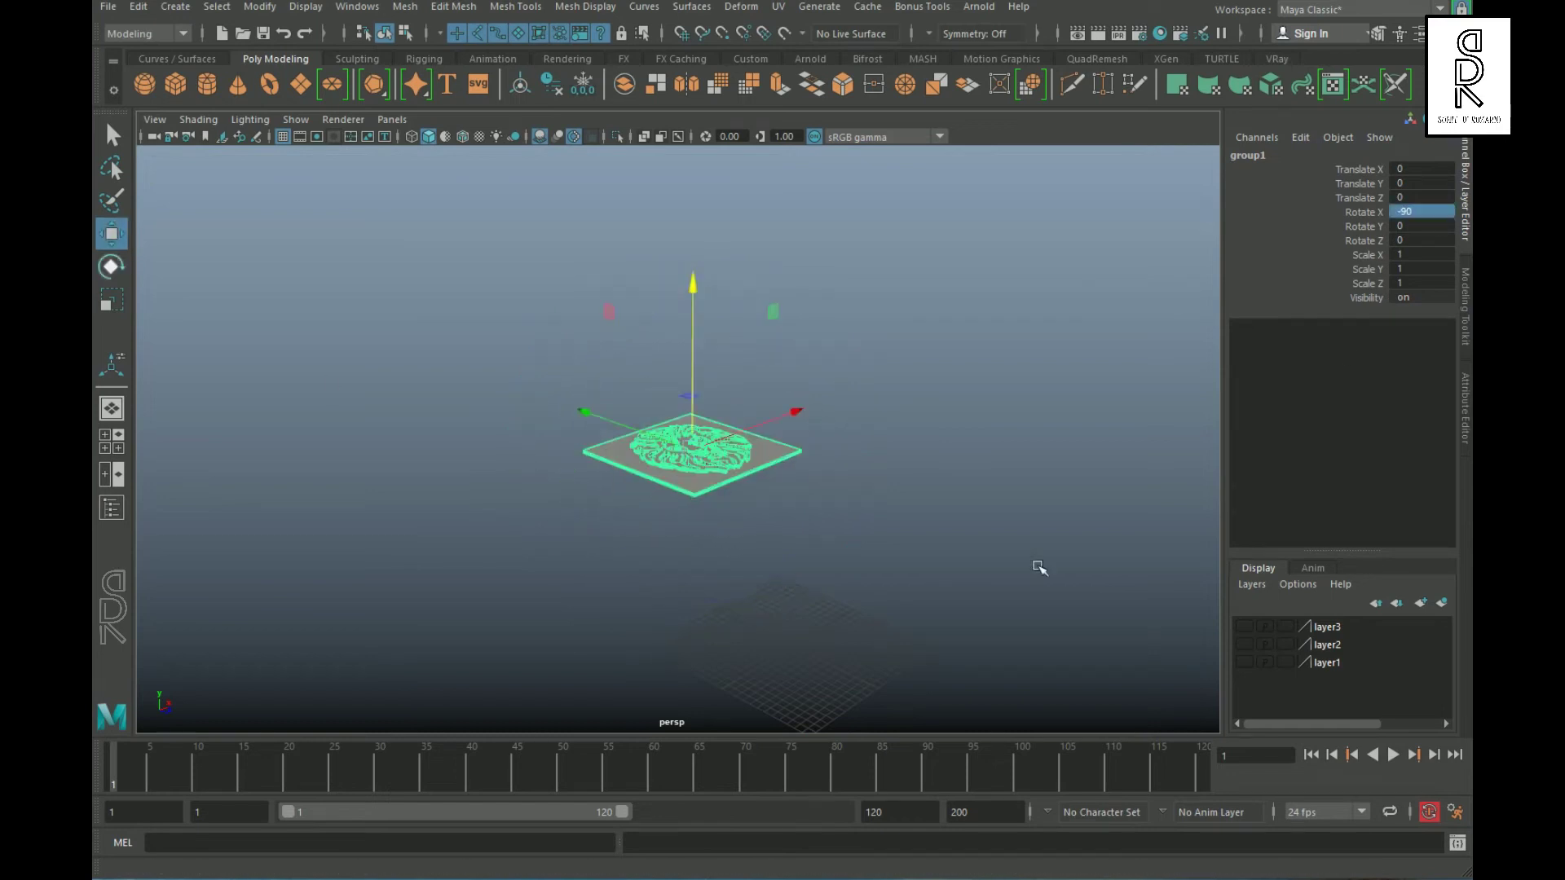
- Lower the rotated group toward the ground grid and shift it horizontally toward the grid's centre
drag(693, 285, 699, 341)
drag(563, 483, 766, 507)
alt+drag(538, 334, 625, 360)
scroll(625, 360, up, 3)
- Snap the group to the grid origin in the top view and check its placement in the other views
key(space)
key(space)
alt+middle_drag(828, 560, 917, 351)
scroll(917, 350, up, 3)
key(x)
drag(982, 449, 662, 441)
drag(659, 270, 672, 356)
key(space)
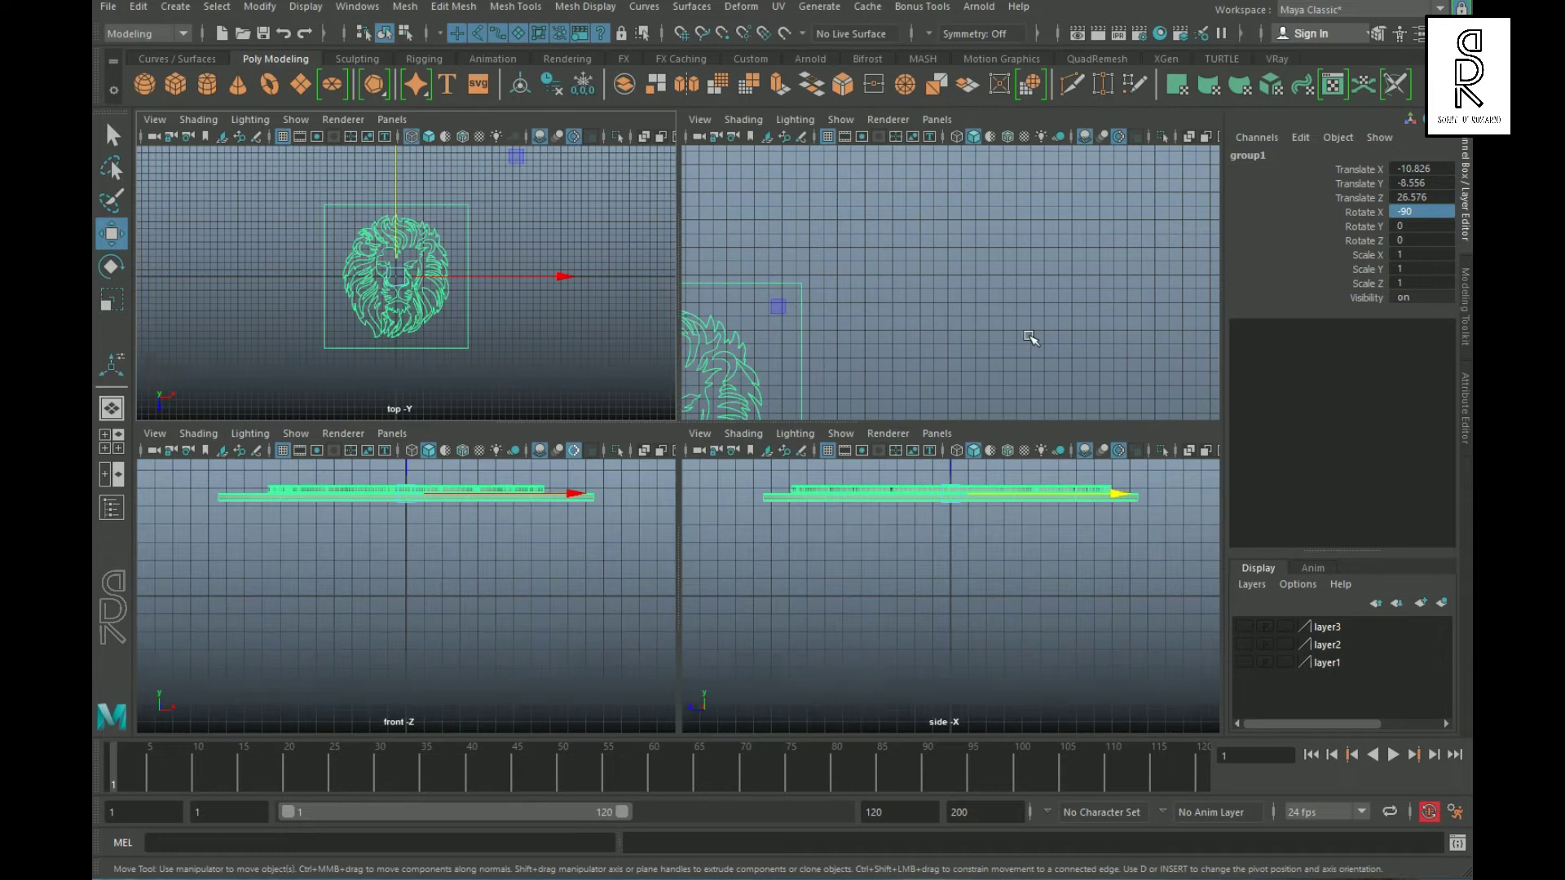
key(space)
drag(807, 269, 555, 342)
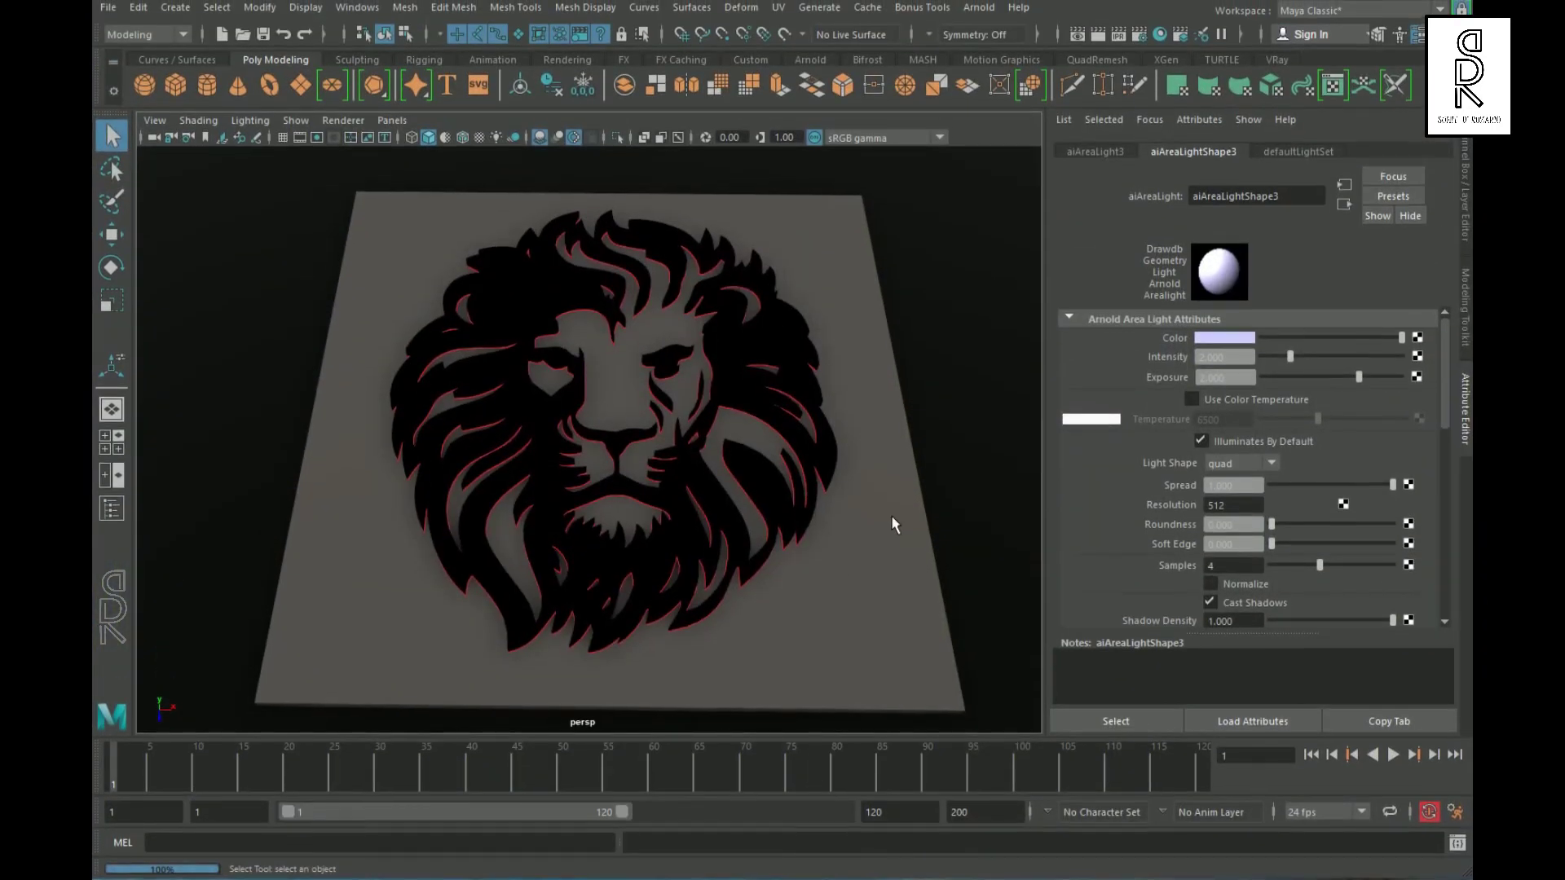
- Examine the backing panel mesh and the Lion_main Ai Standard Surface settings on the lion
click(916, 499)
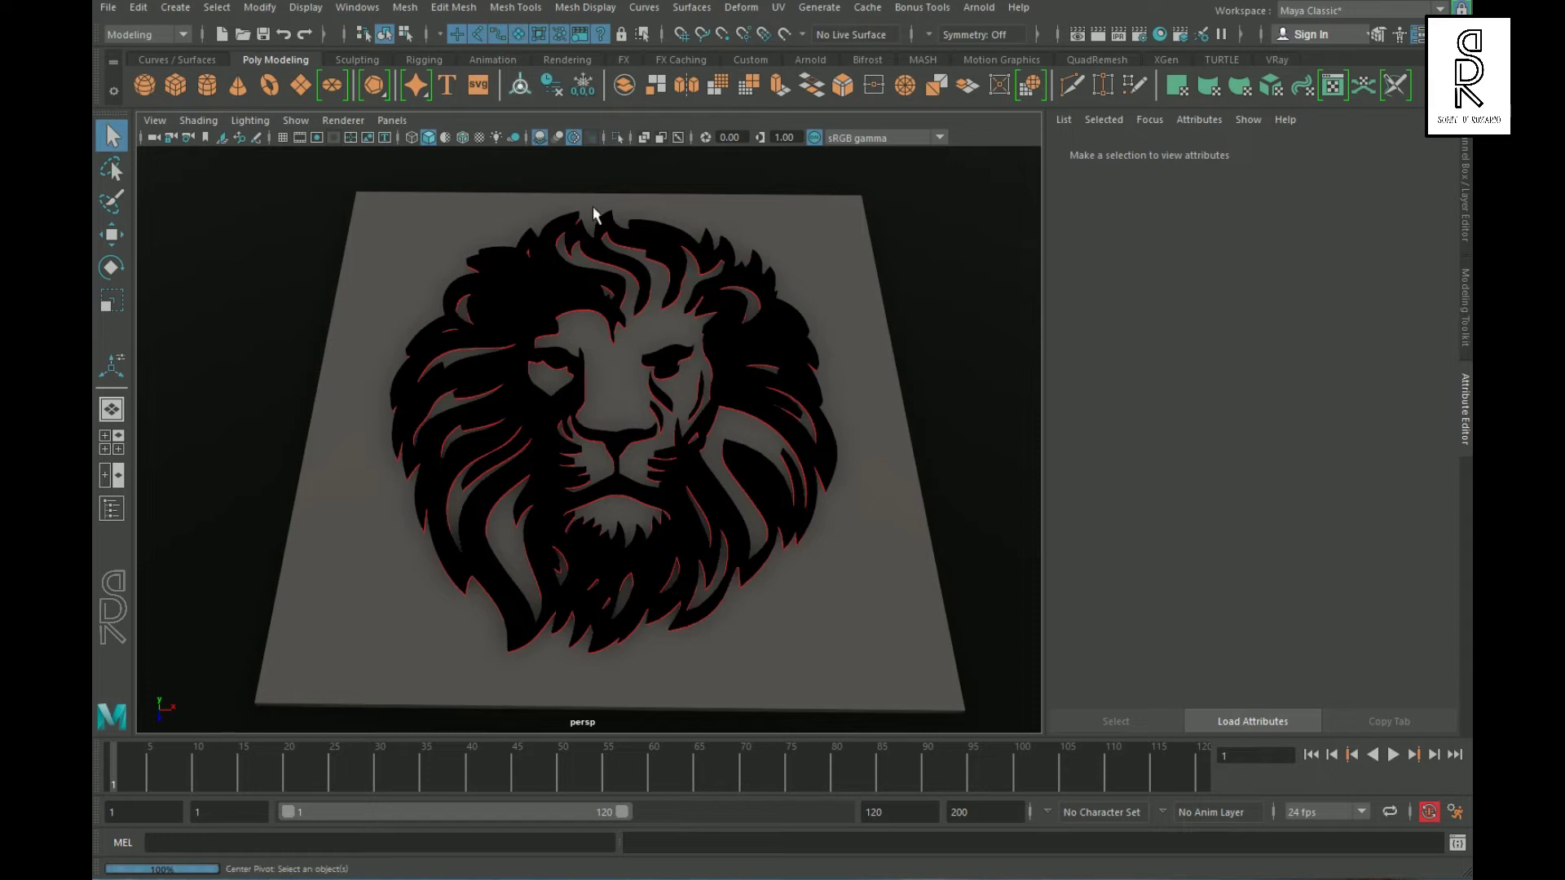
scroll(863, 549, down, 5)
click(794, 432)
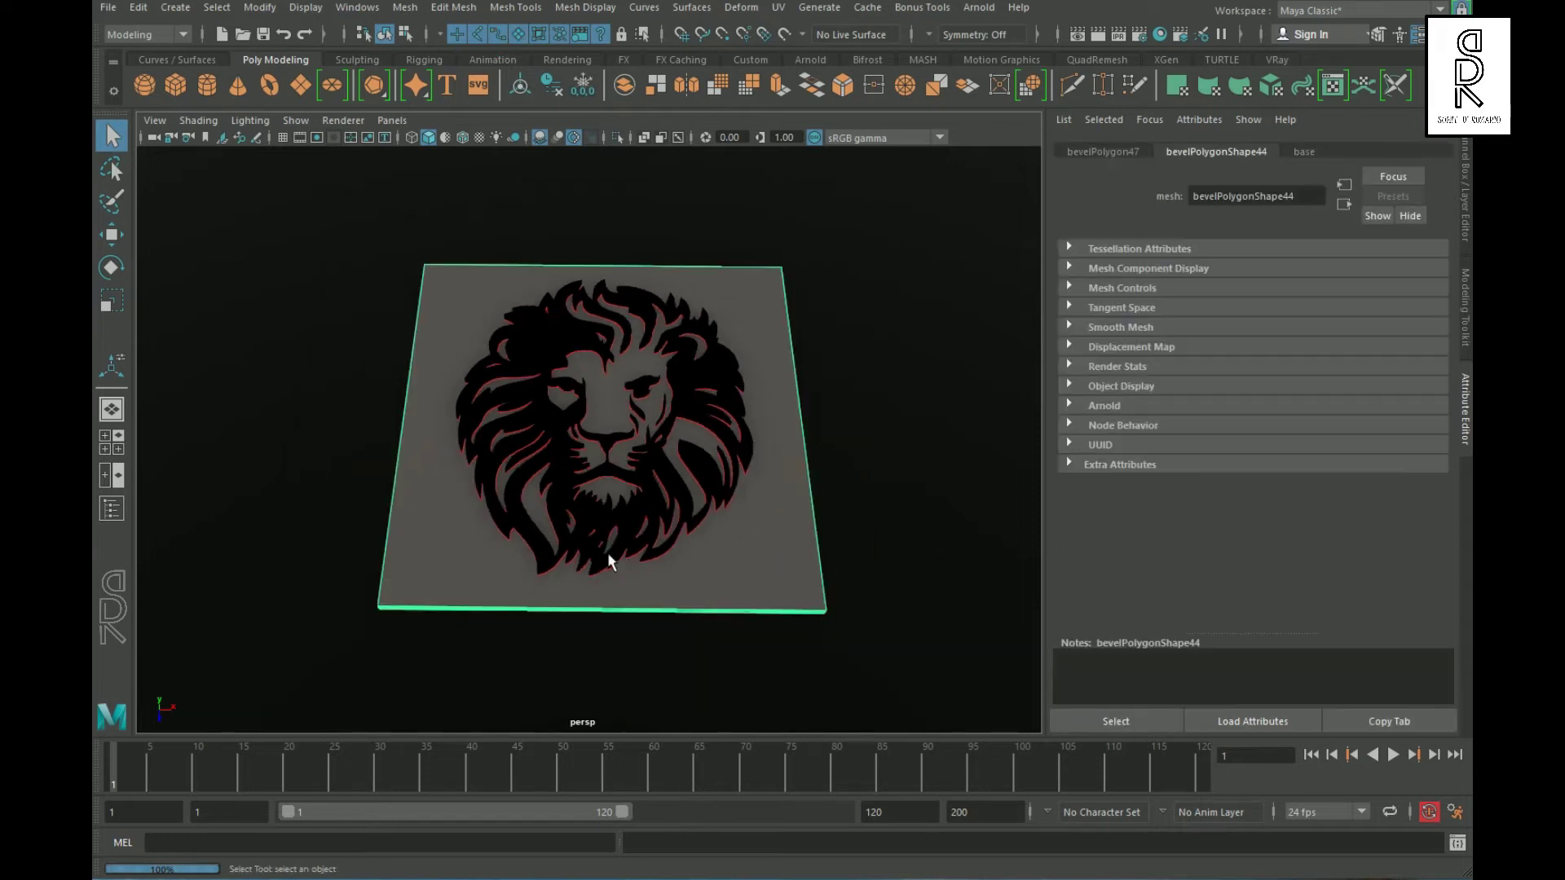
scroll(610, 560, up, 5)
click(632, 514)
click(1444, 152)
click(1374, 156)
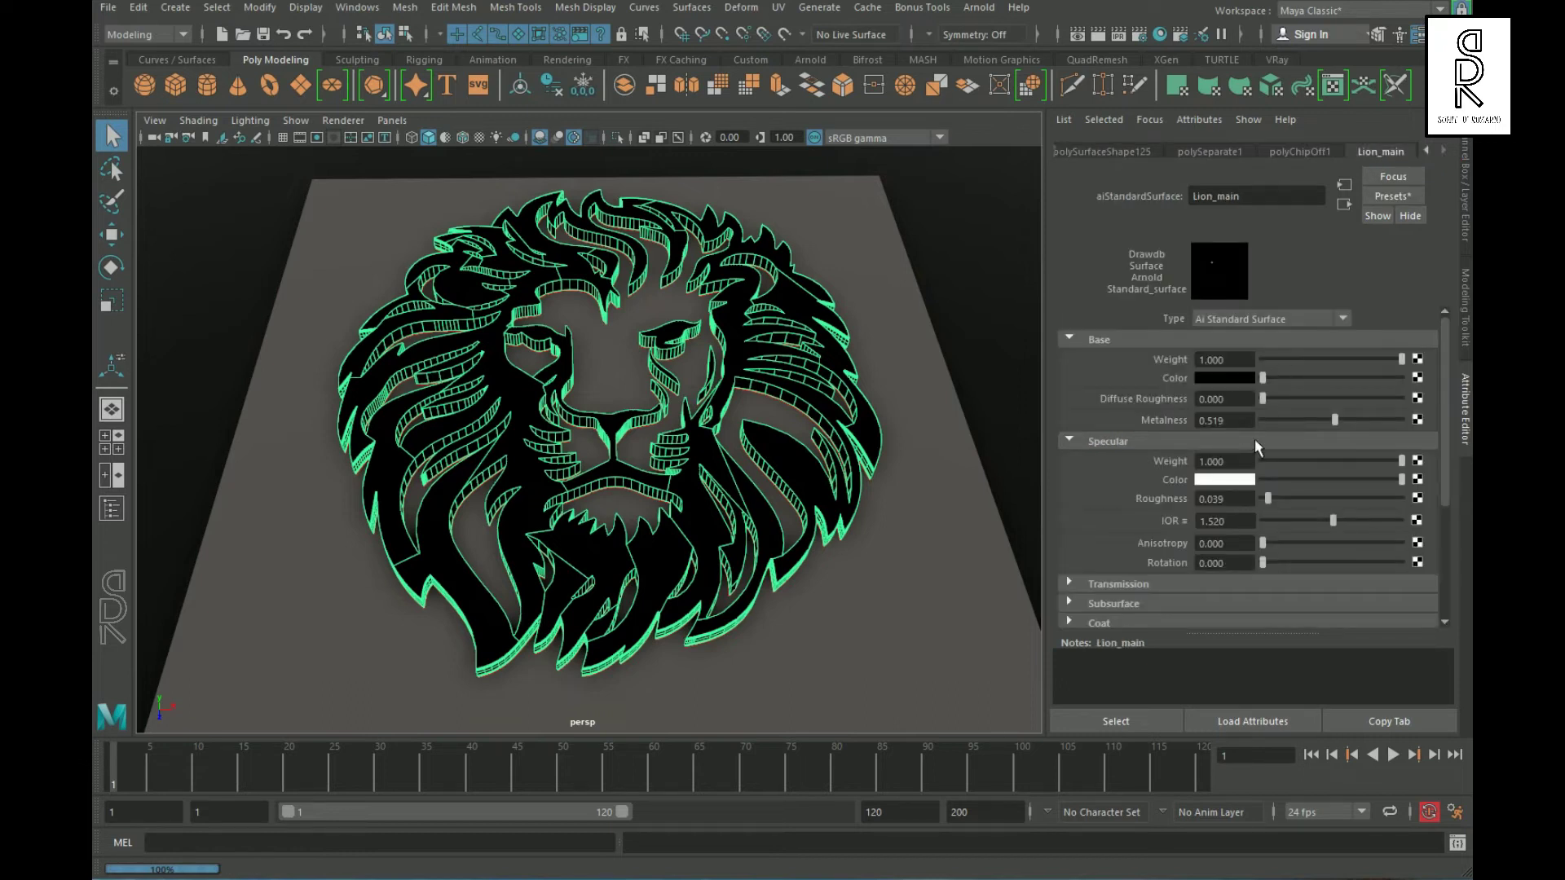
scroll(839, 479, up, 8)
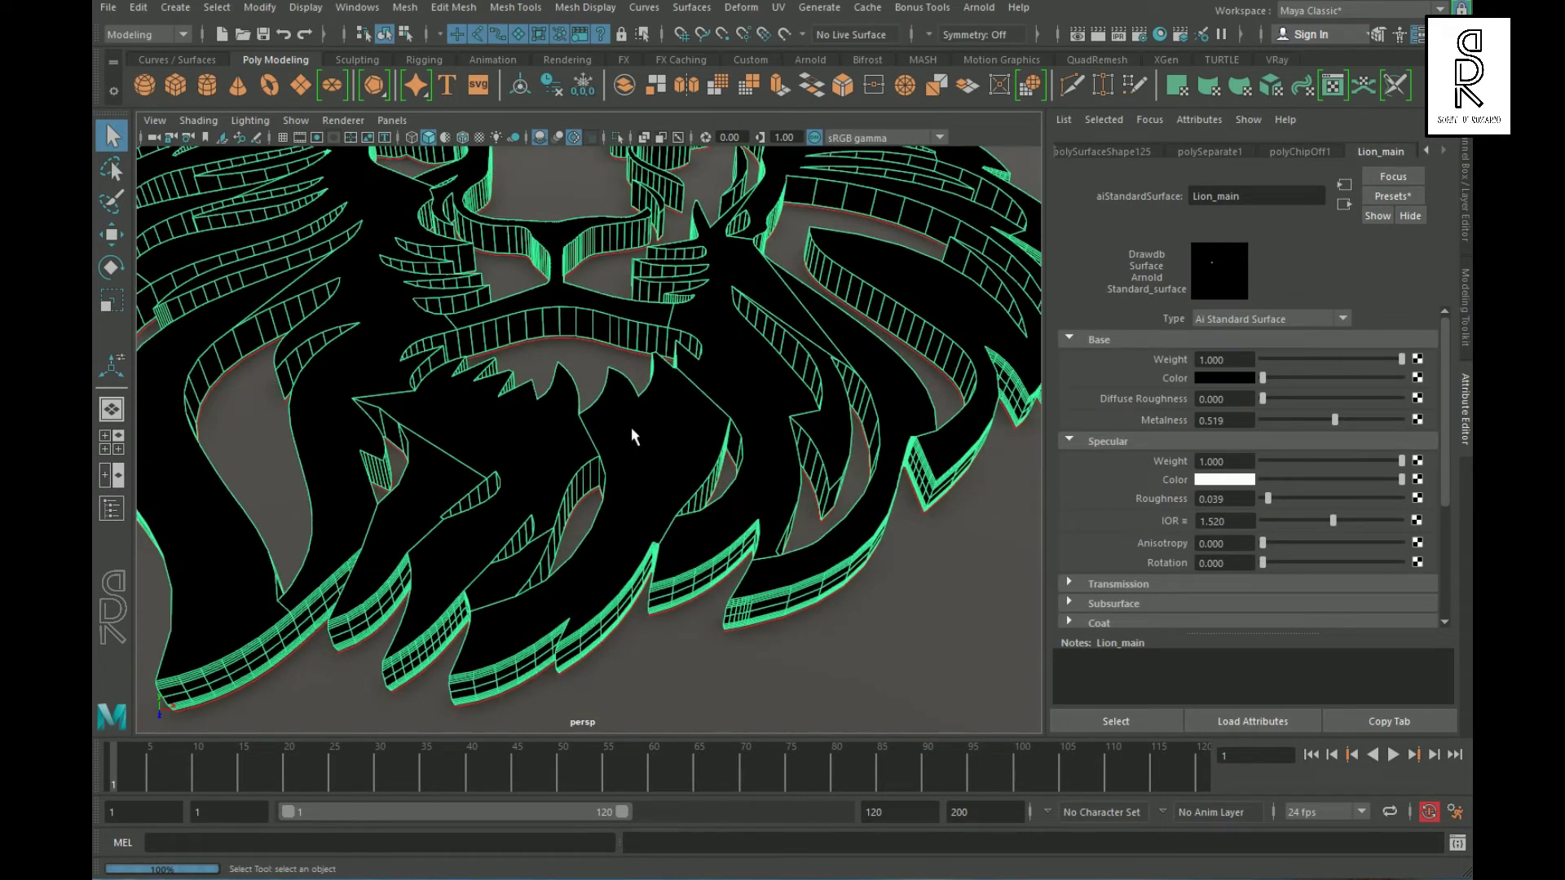
- Examine the ground plane's material and the blue mesh light placed between the lion and the panel
scroll(633, 436, down, 6)
alt+drag(633, 436, 638, 197)
click(892, 349)
alt+drag(893, 349, 709, 408)
scroll(706, 499, up, 3)
scroll(629, 527, up, 2)
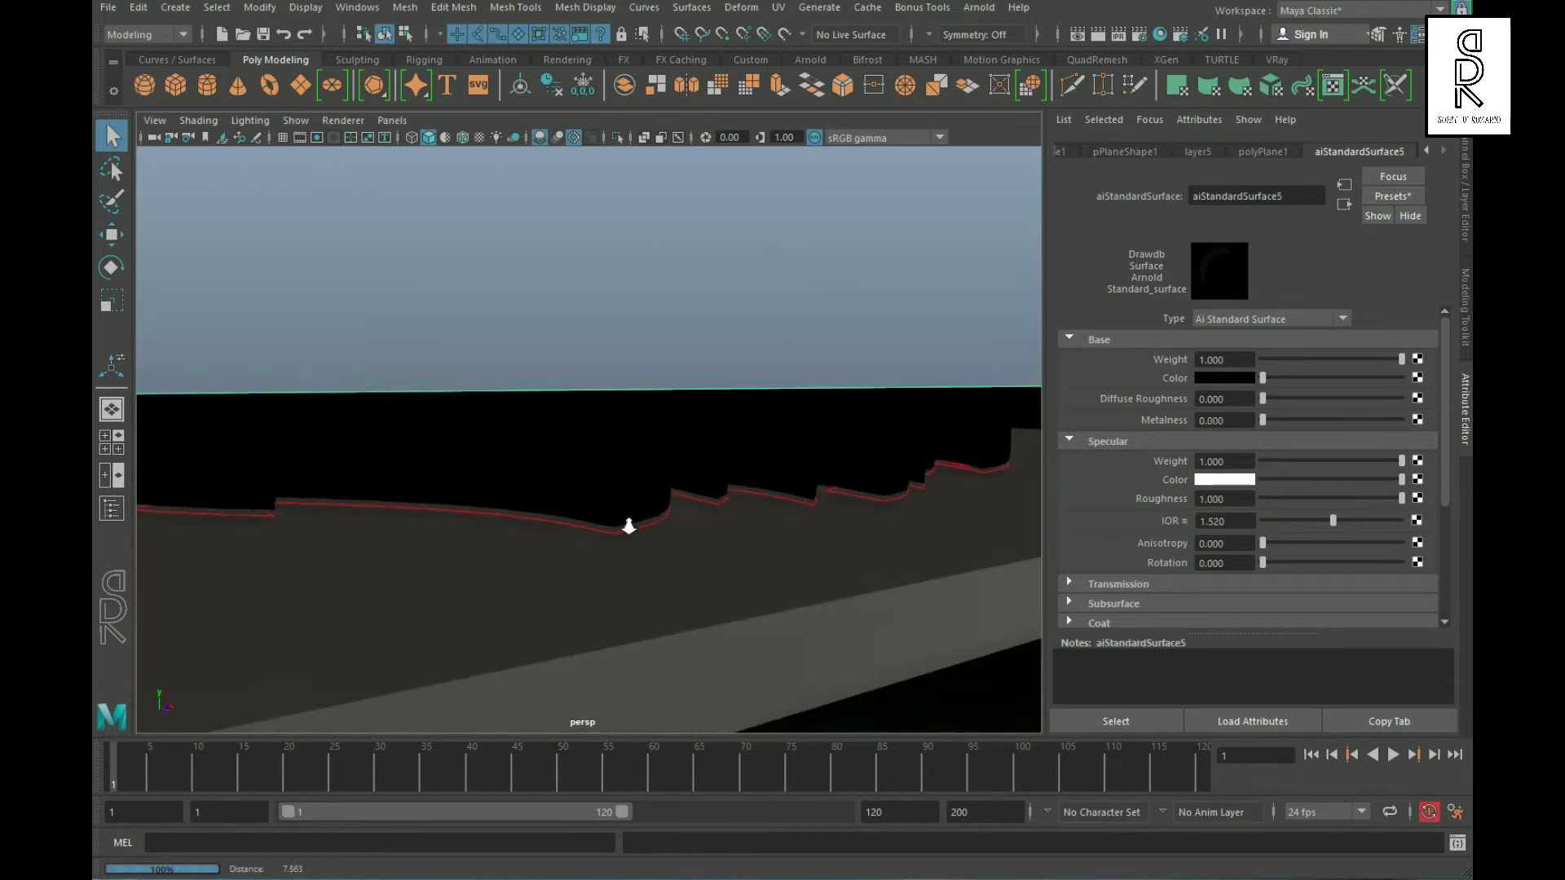
scroll(628, 525, up, 2)
click(649, 634)
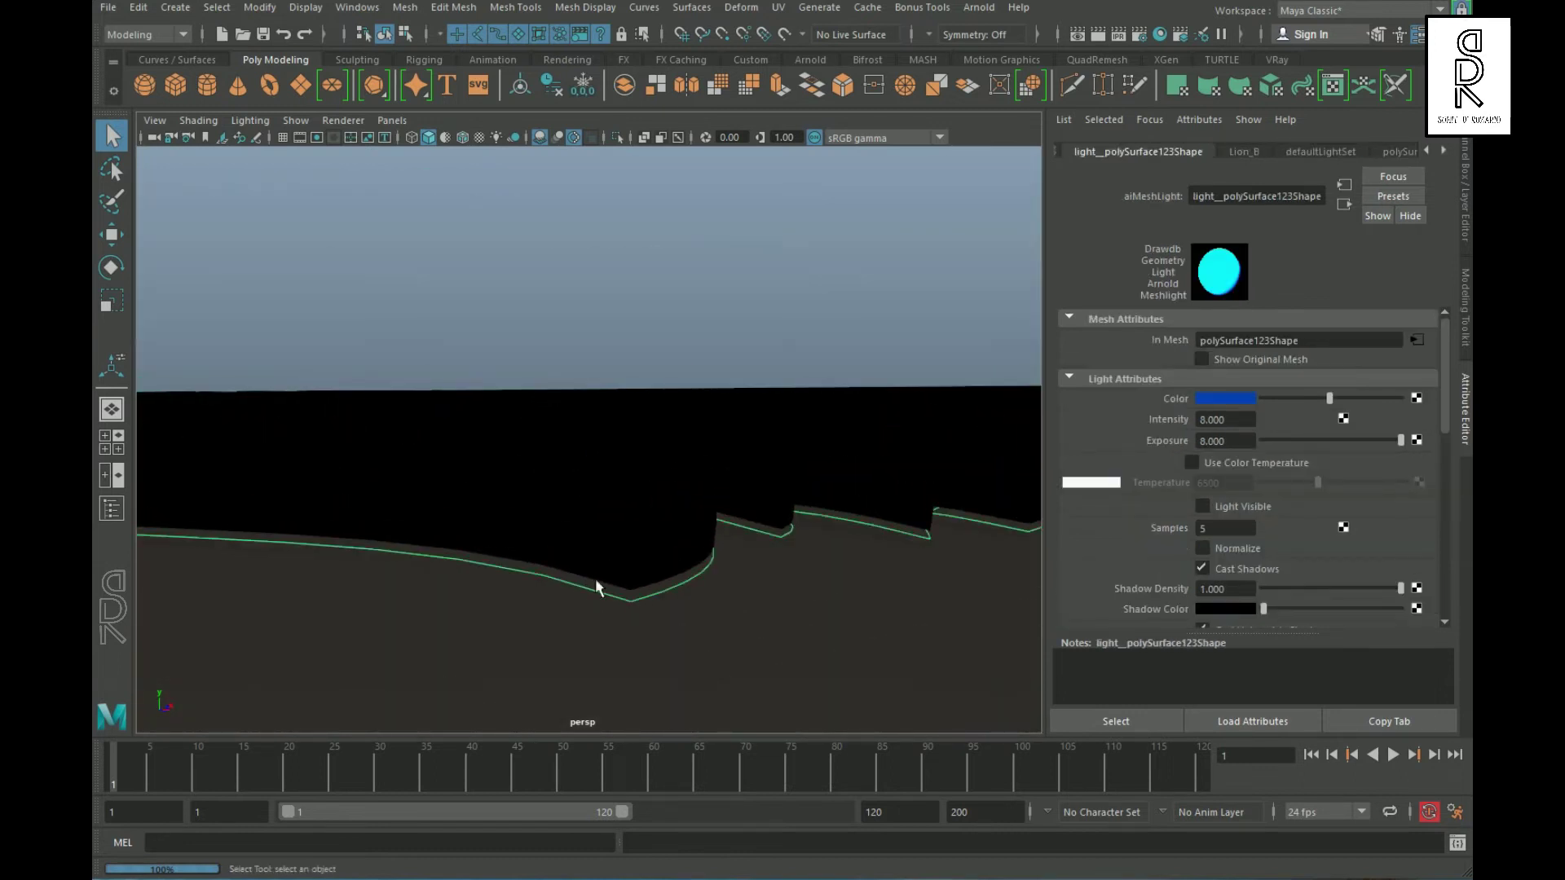
alt+drag(727, 590, 712, 657)
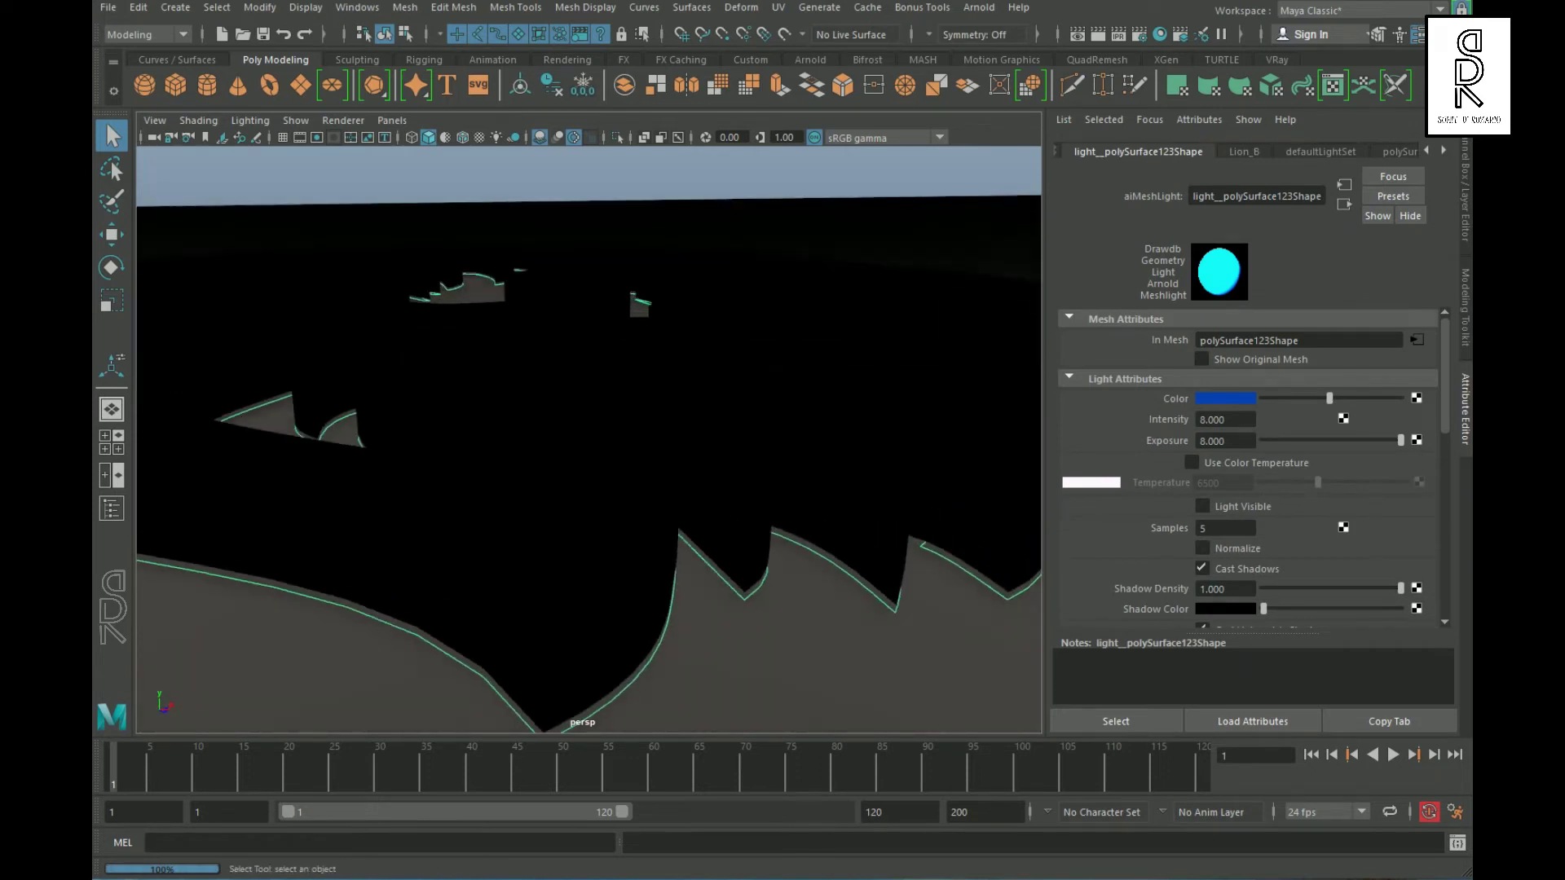
- Isolate the lion mesh, select several of its flat back faces, and extract them
click(642, 603)
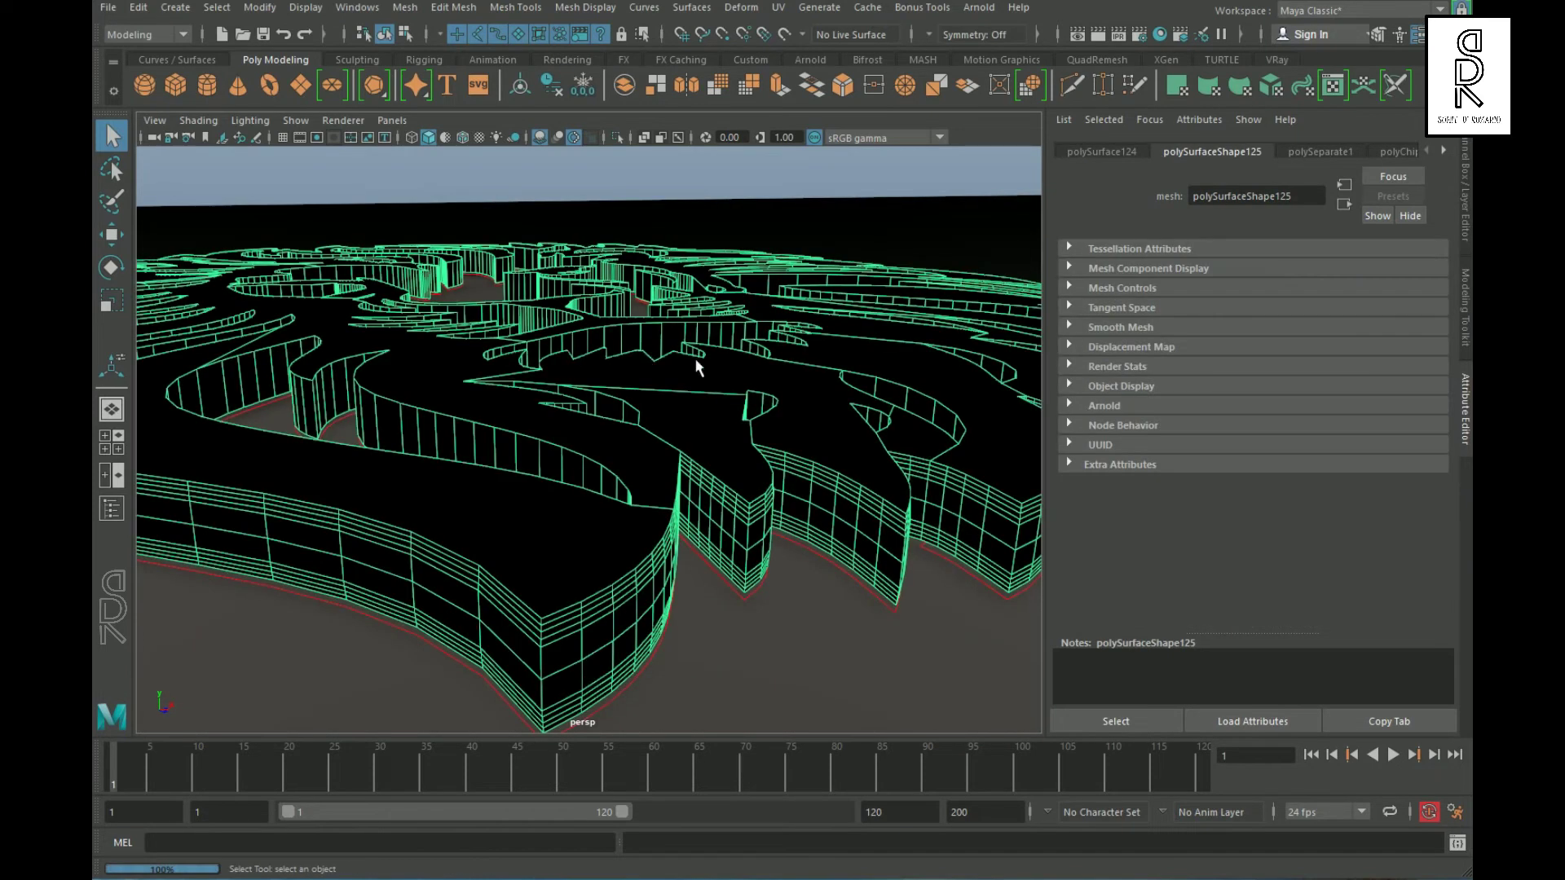
click(618, 137)
alt+drag(802, 391, 583, 387)
right_drag(583, 388, 580, 416)
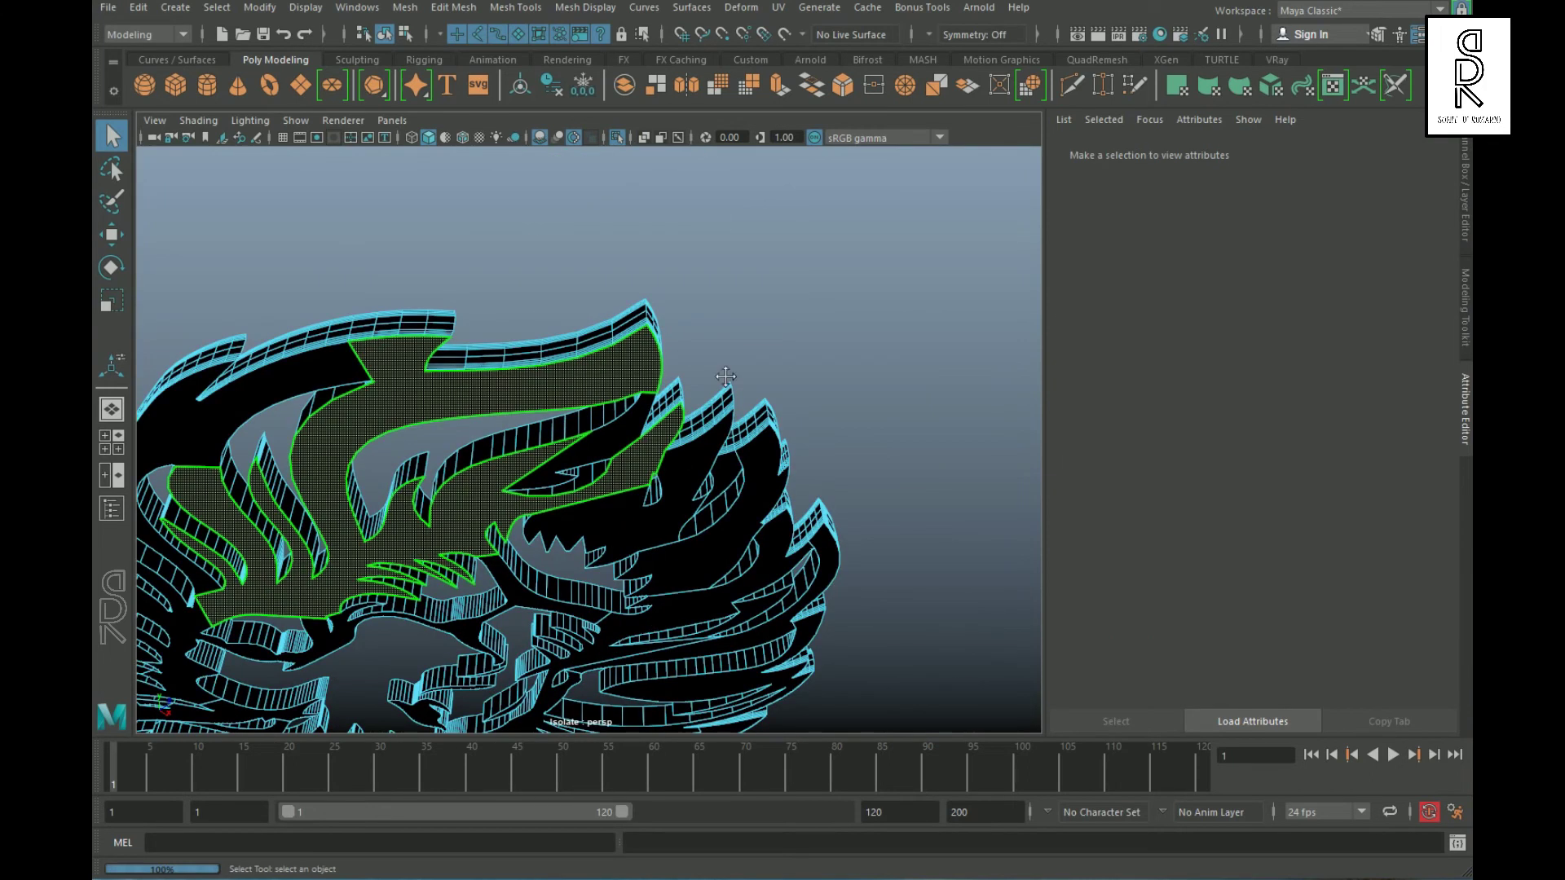
alt+middle_drag(725, 376, 803, 281)
click(757, 306)
alt+drag(758, 308, 707, 465)
shift+click(742, 444)
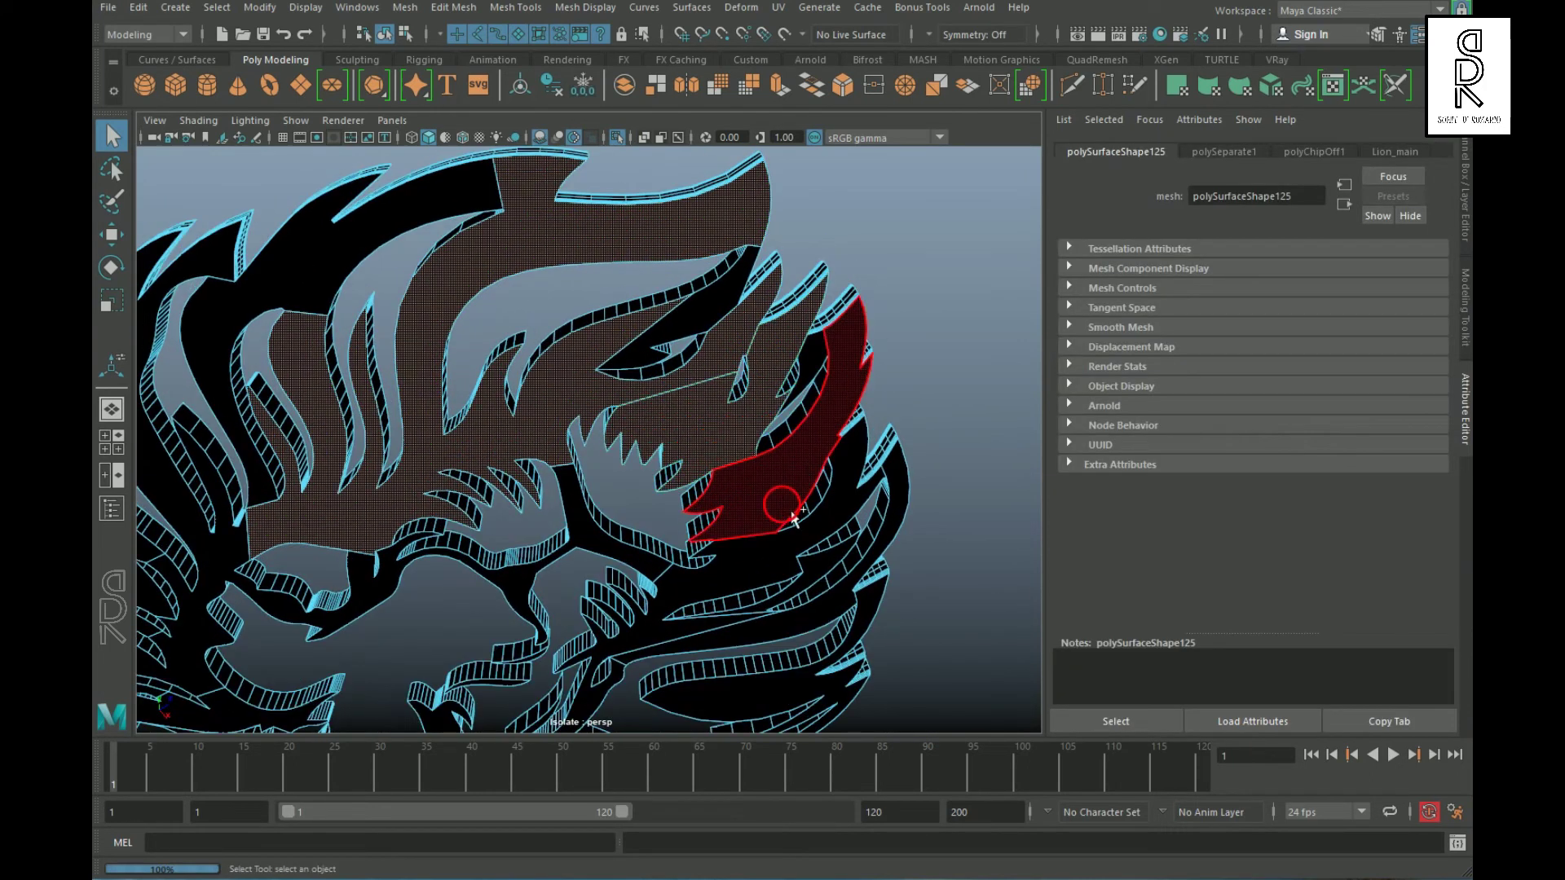
alt+drag(803, 506, 933, 244)
shift+right_drag(921, 227, 897, 533)
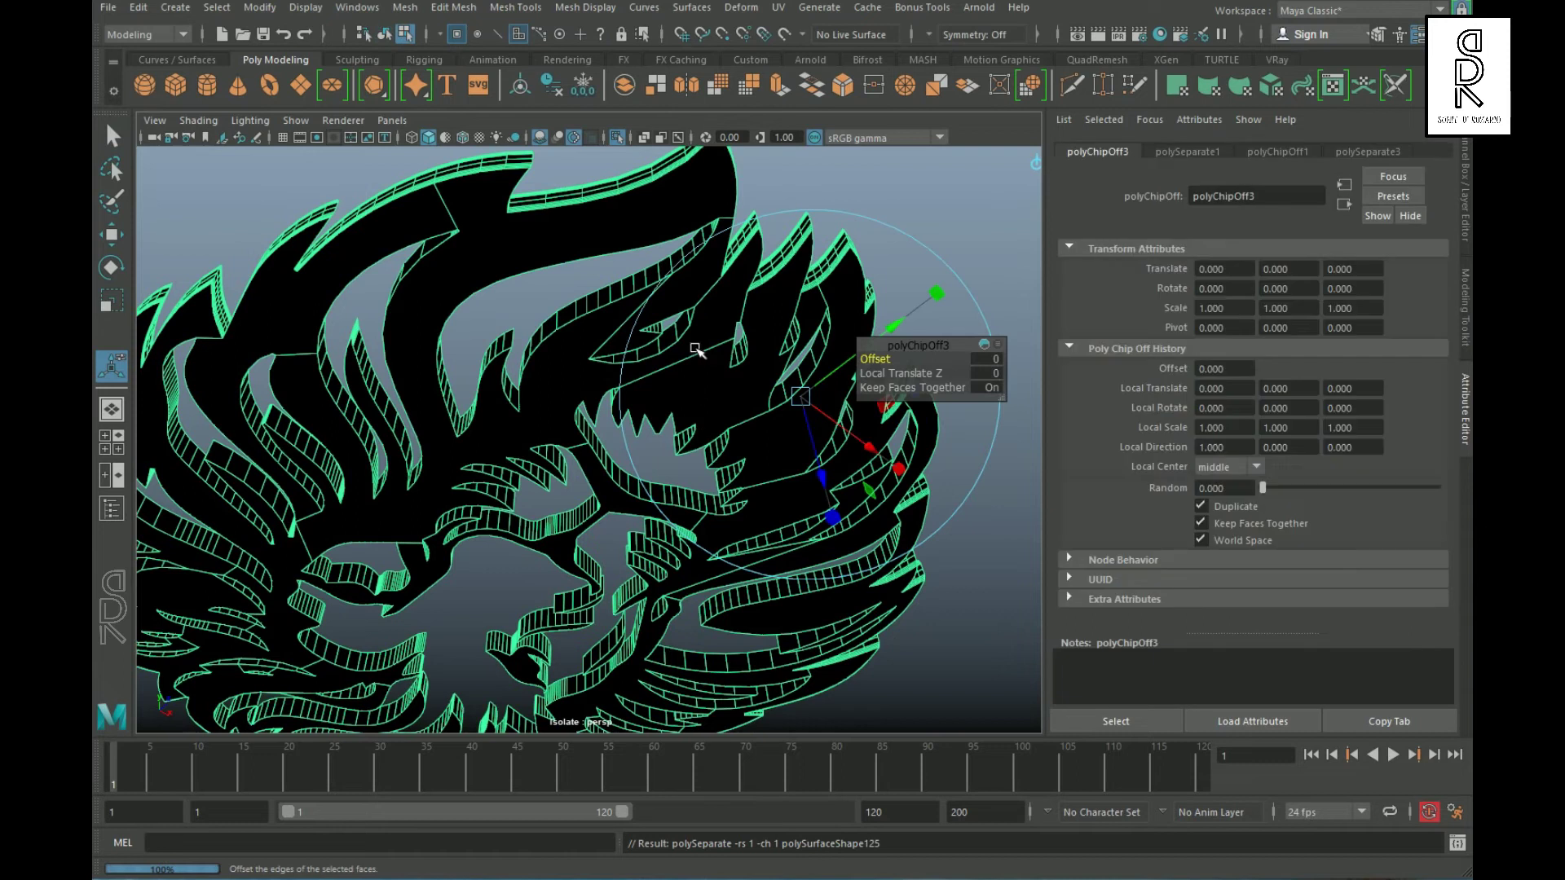
- Select only the extracted face piece, leaving out the lion body, and center its pivot
right_drag(724, 316, 831, 293)
click(899, 209)
drag(903, 214, 850, 496)
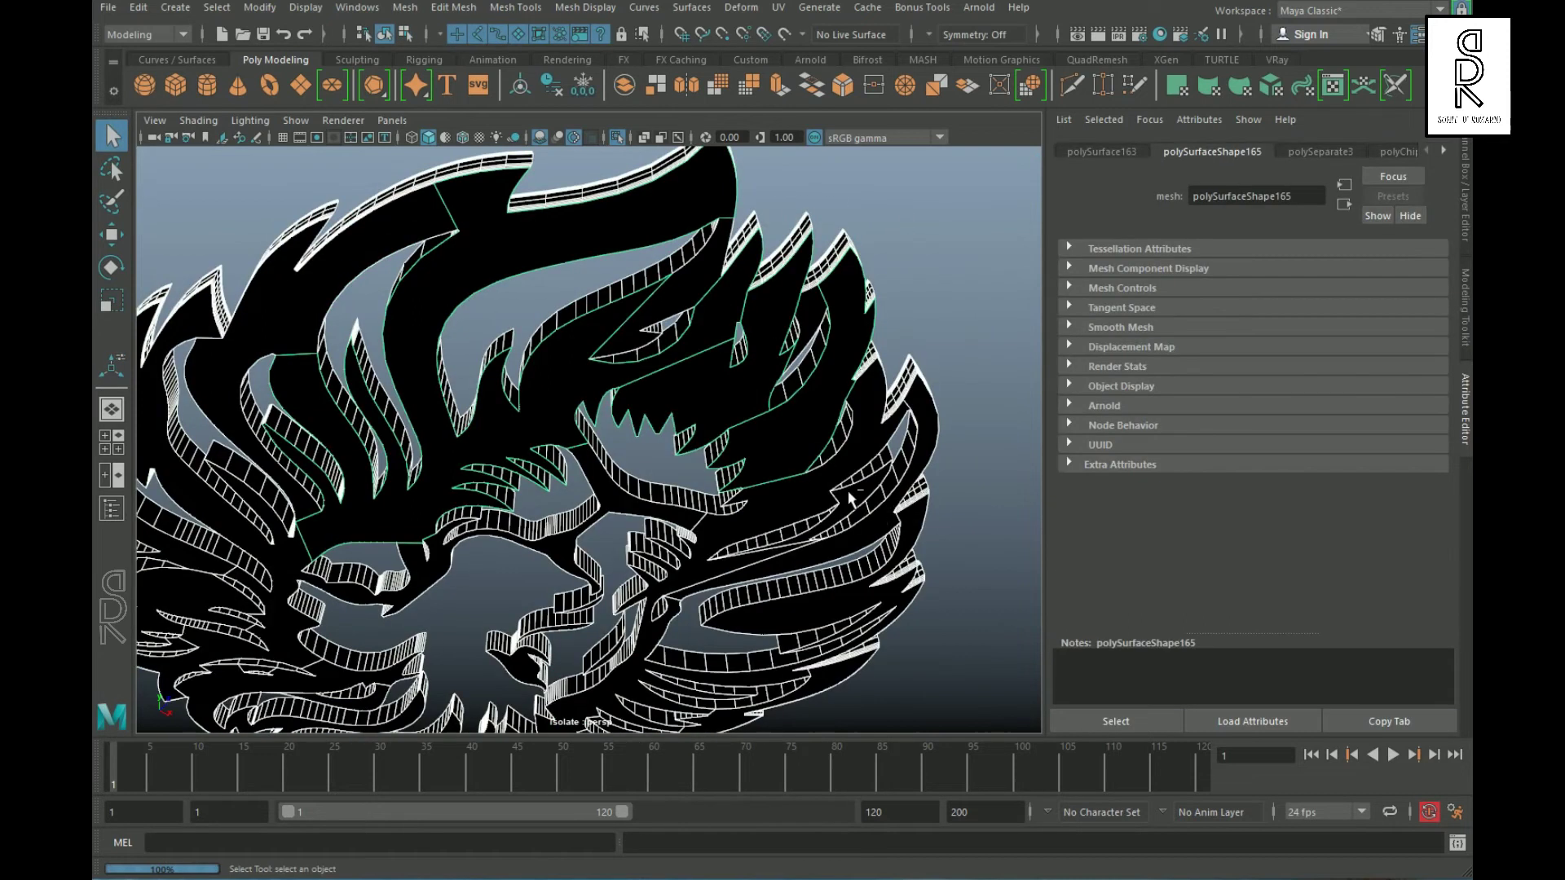
ctrl+click(717, 550)
key(w)
alt+drag(721, 538, 758, 615)
click(520, 86)
- Move the extracted face piece vertically away from the lion and isolate it in the view
alt+drag(807, 358, 782, 587)
middle_drag(691, 408, 691, 473)
alt+drag(689, 471, 746, 428)
scroll(733, 534, up, 4)
alt+drag(734, 534, 737, 591)
click(618, 138)
scroll(746, 428, down, 4)
middle_drag(640, 334, 634, 112)
alt+drag(656, 245, 670, 308)
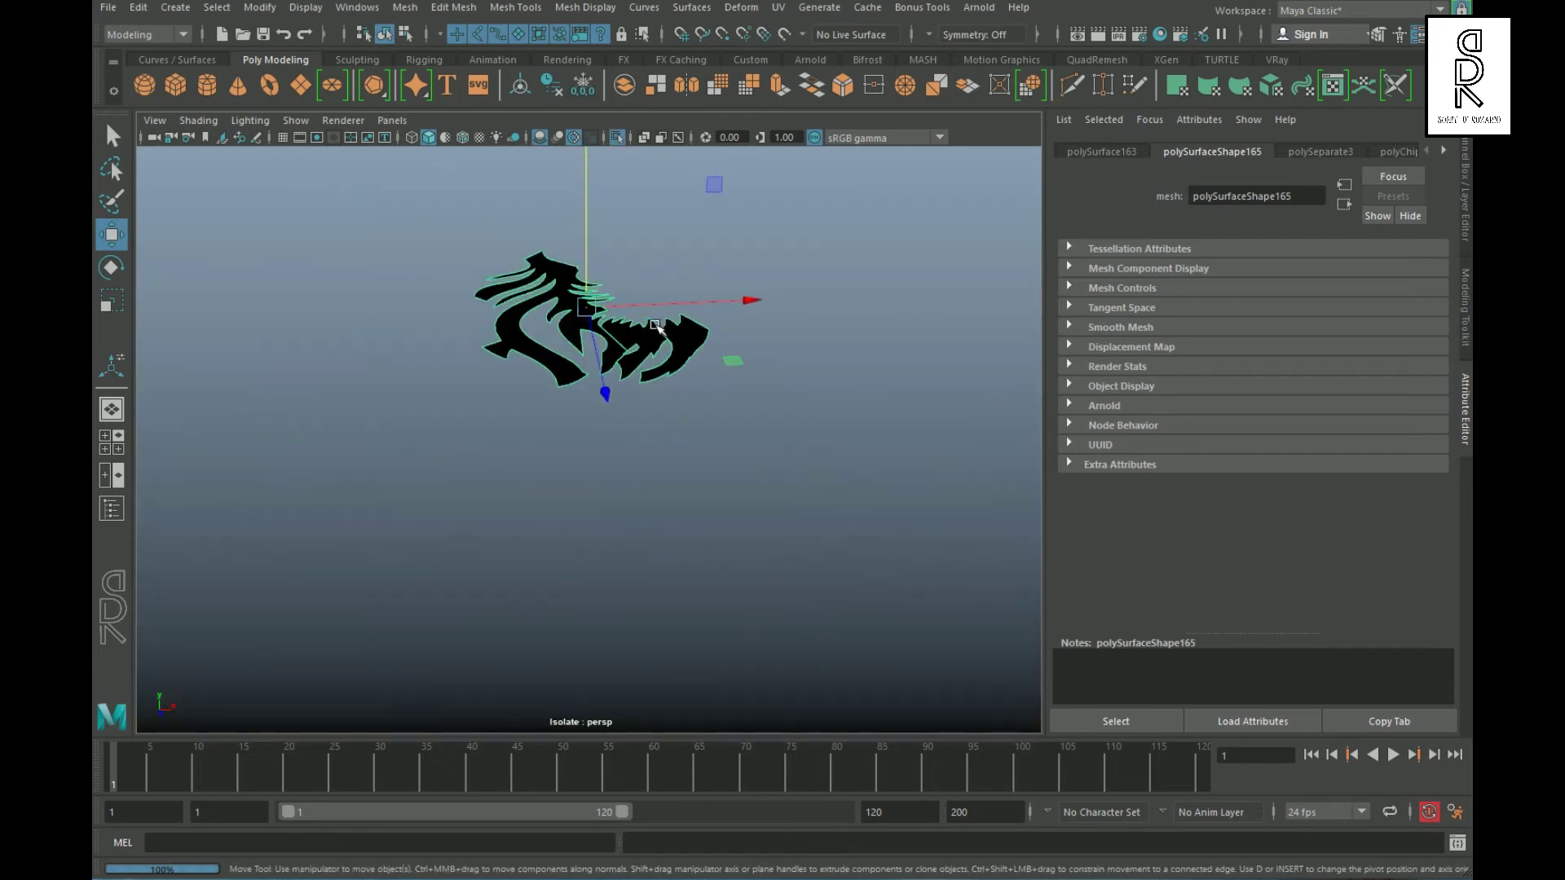
- Turn the extracted face piece into an Arnold mesh light
click(978, 8)
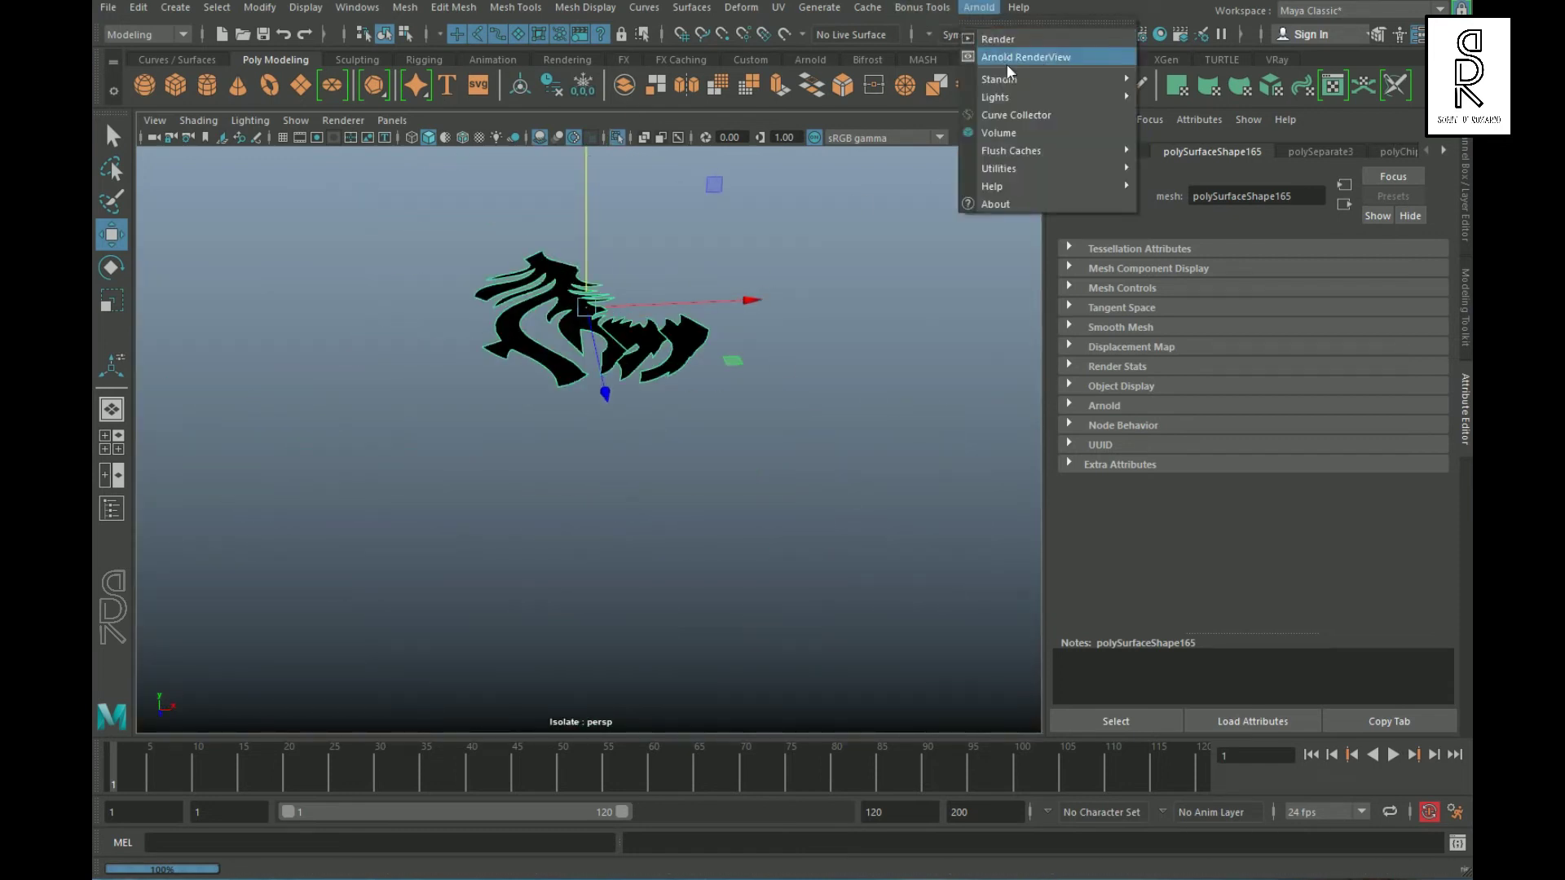
mouse_move(1007, 99)
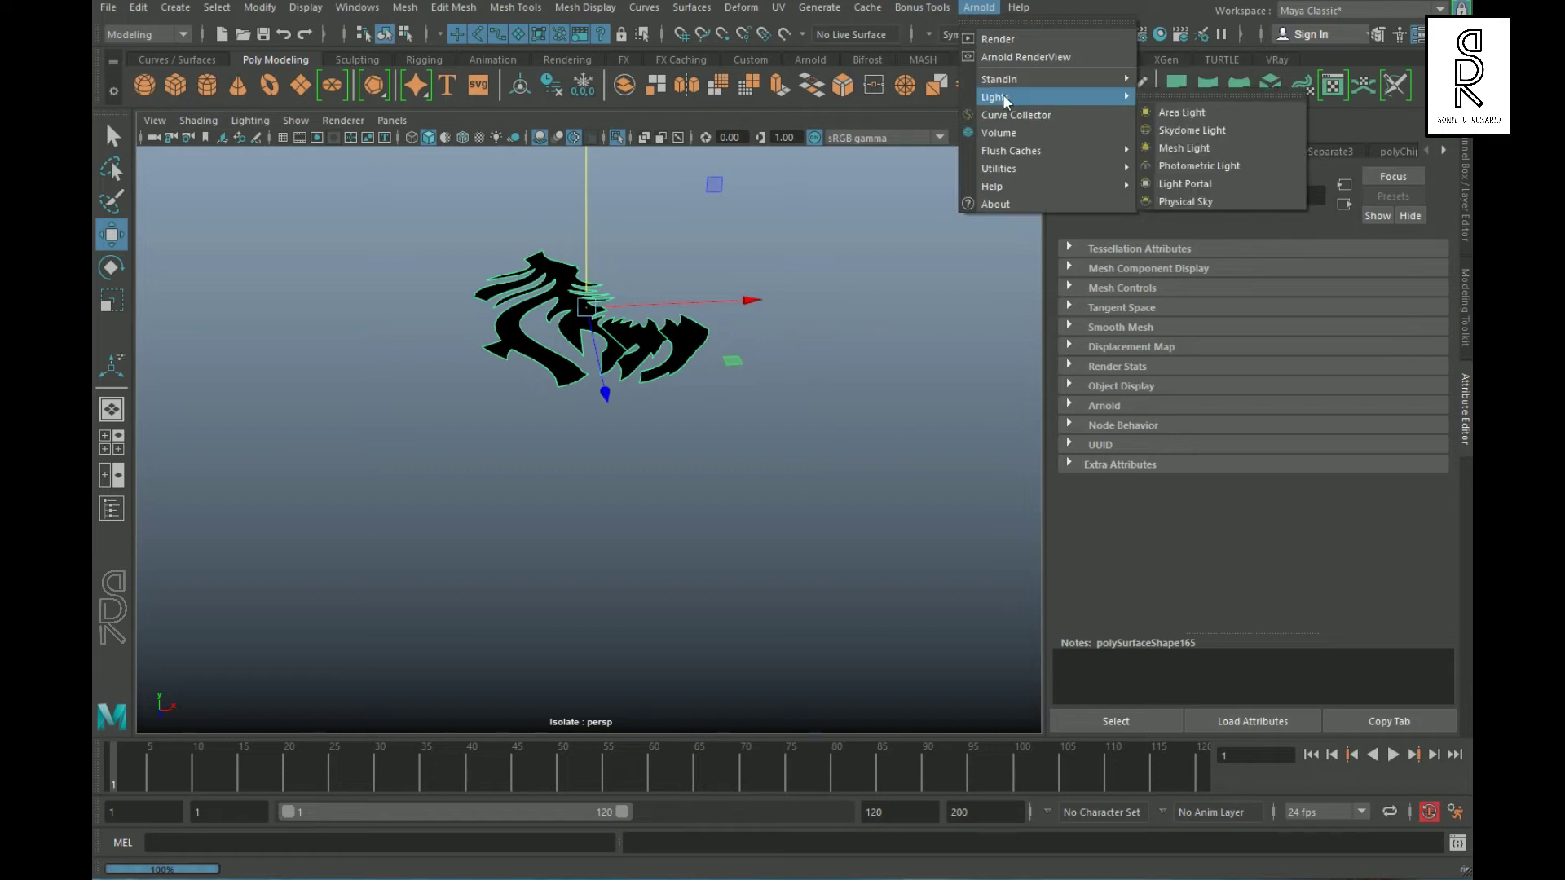
click(1198, 150)
alt+drag(725, 326, 702, 329)
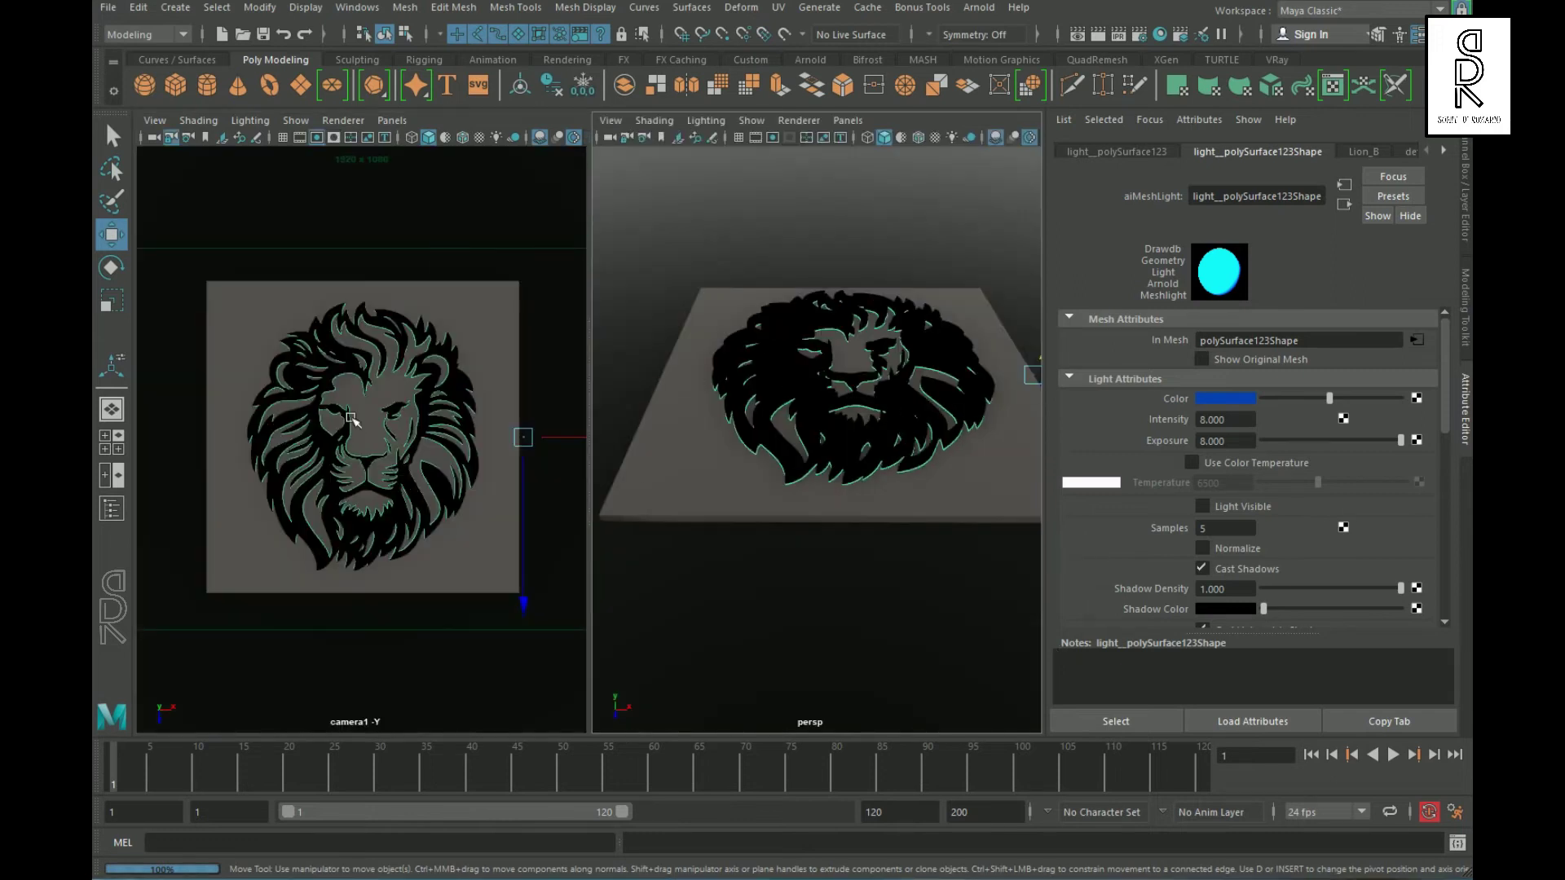
- Render the blue-lit lion through camera1 in Arnold RenderView, check the glow, and close the render window
key(space)
key(q)
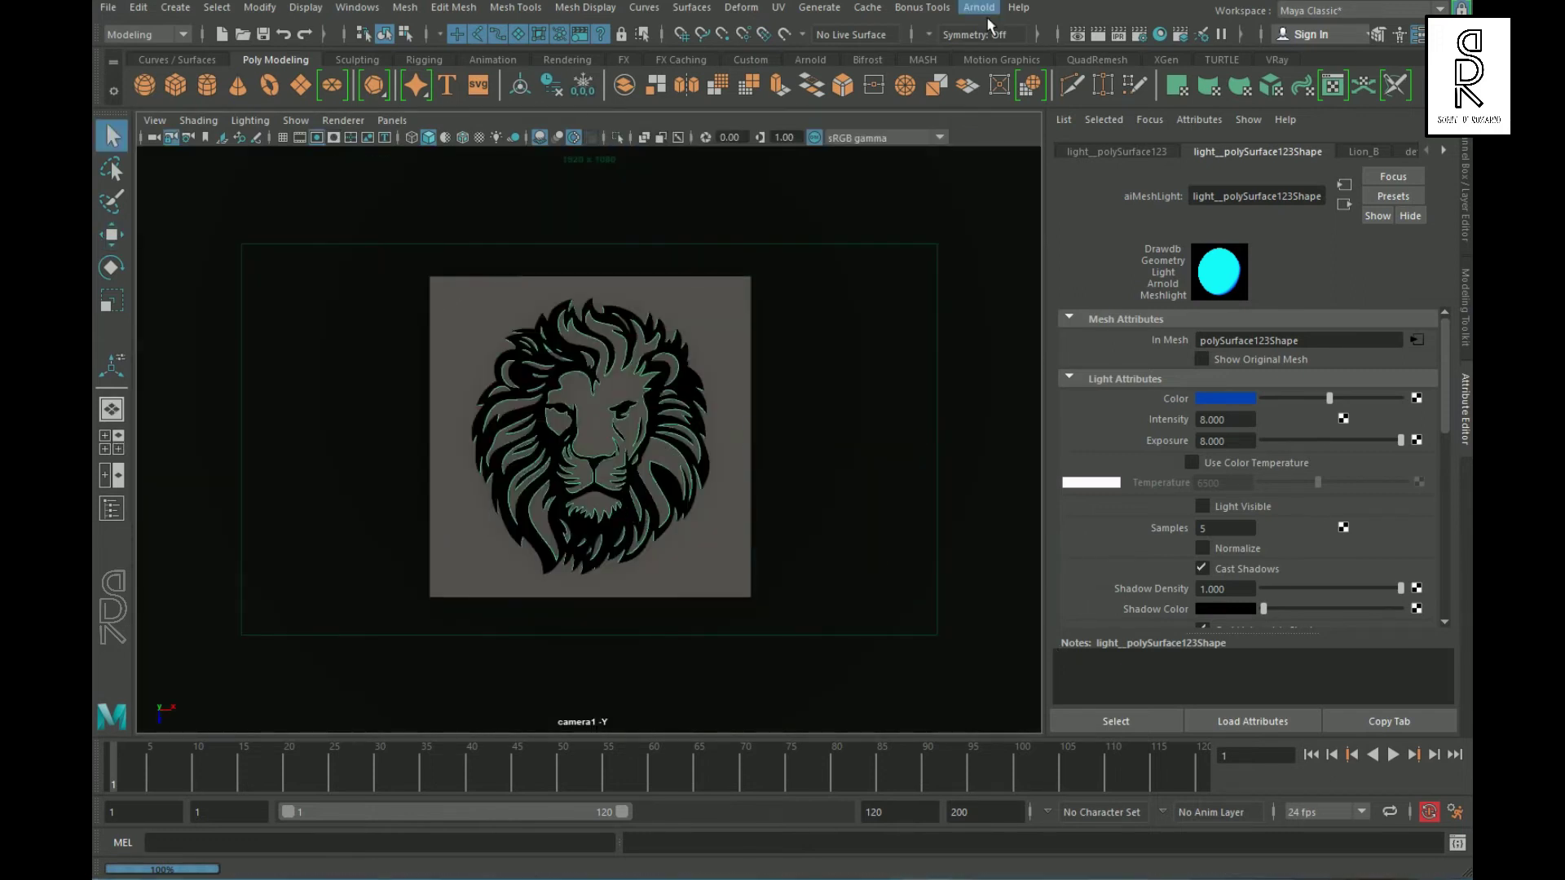
click(979, 8)
click(886, 394)
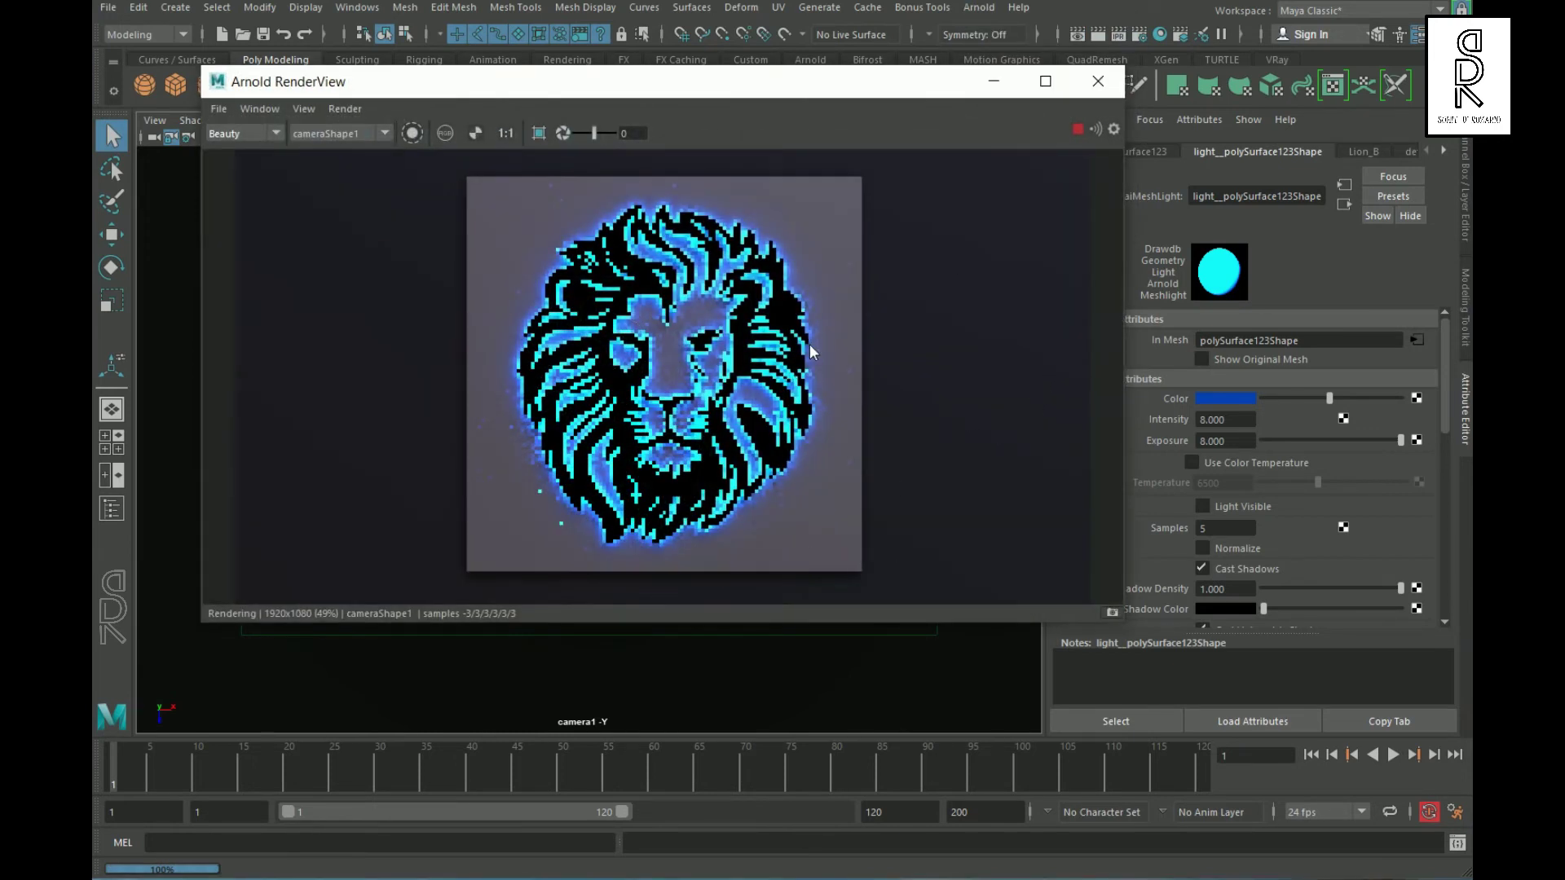
click(1098, 81)
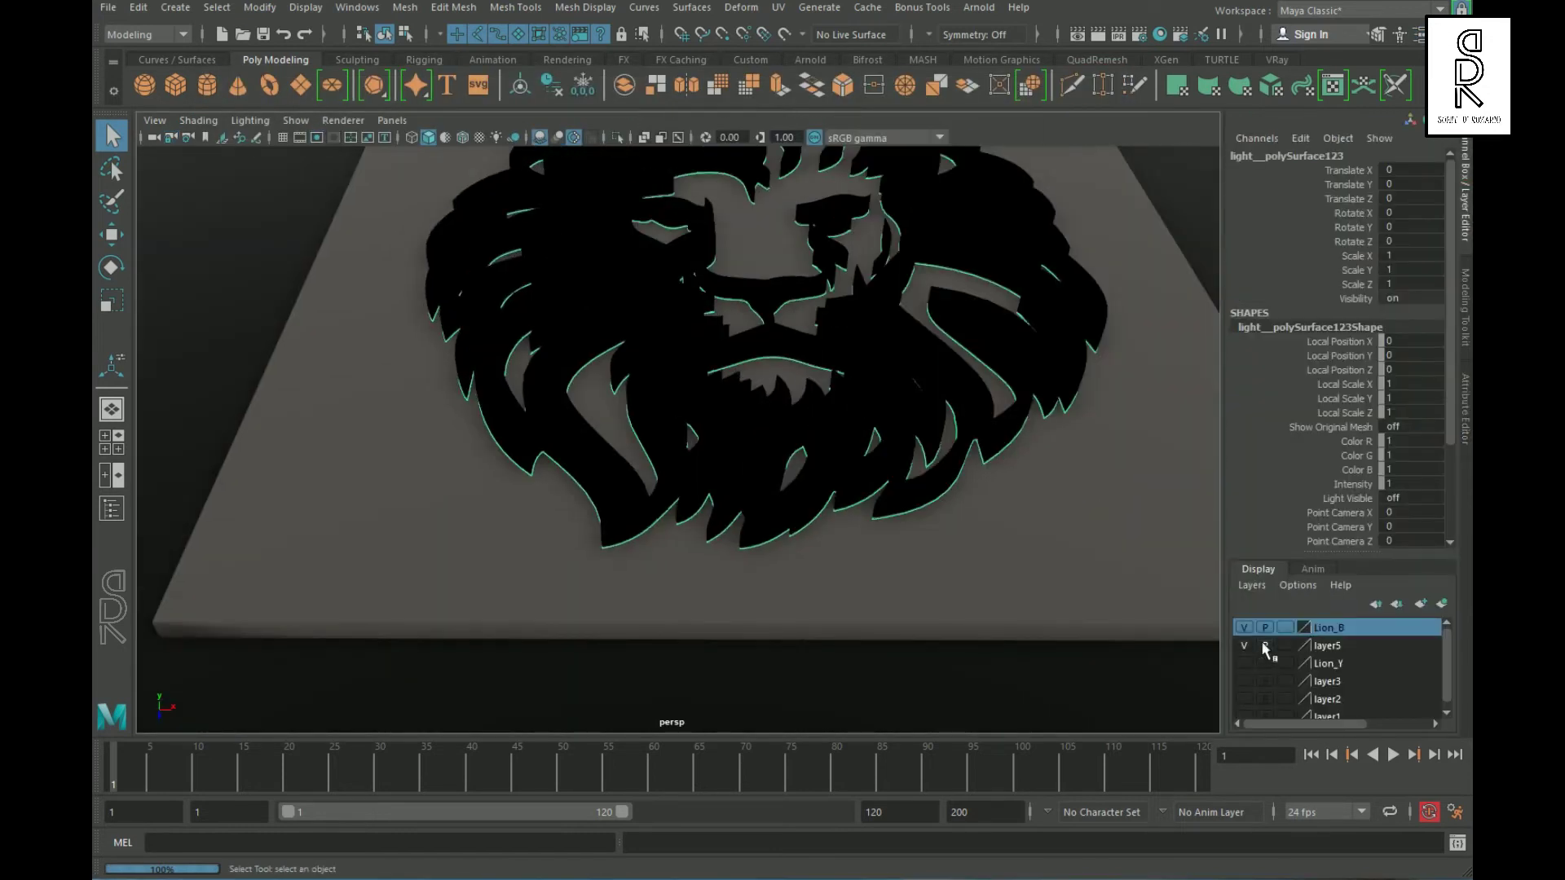
- Hide the Lion_B layer, show the Lion_Y layer, and select the mesh light behind that lion
click(1245, 627)
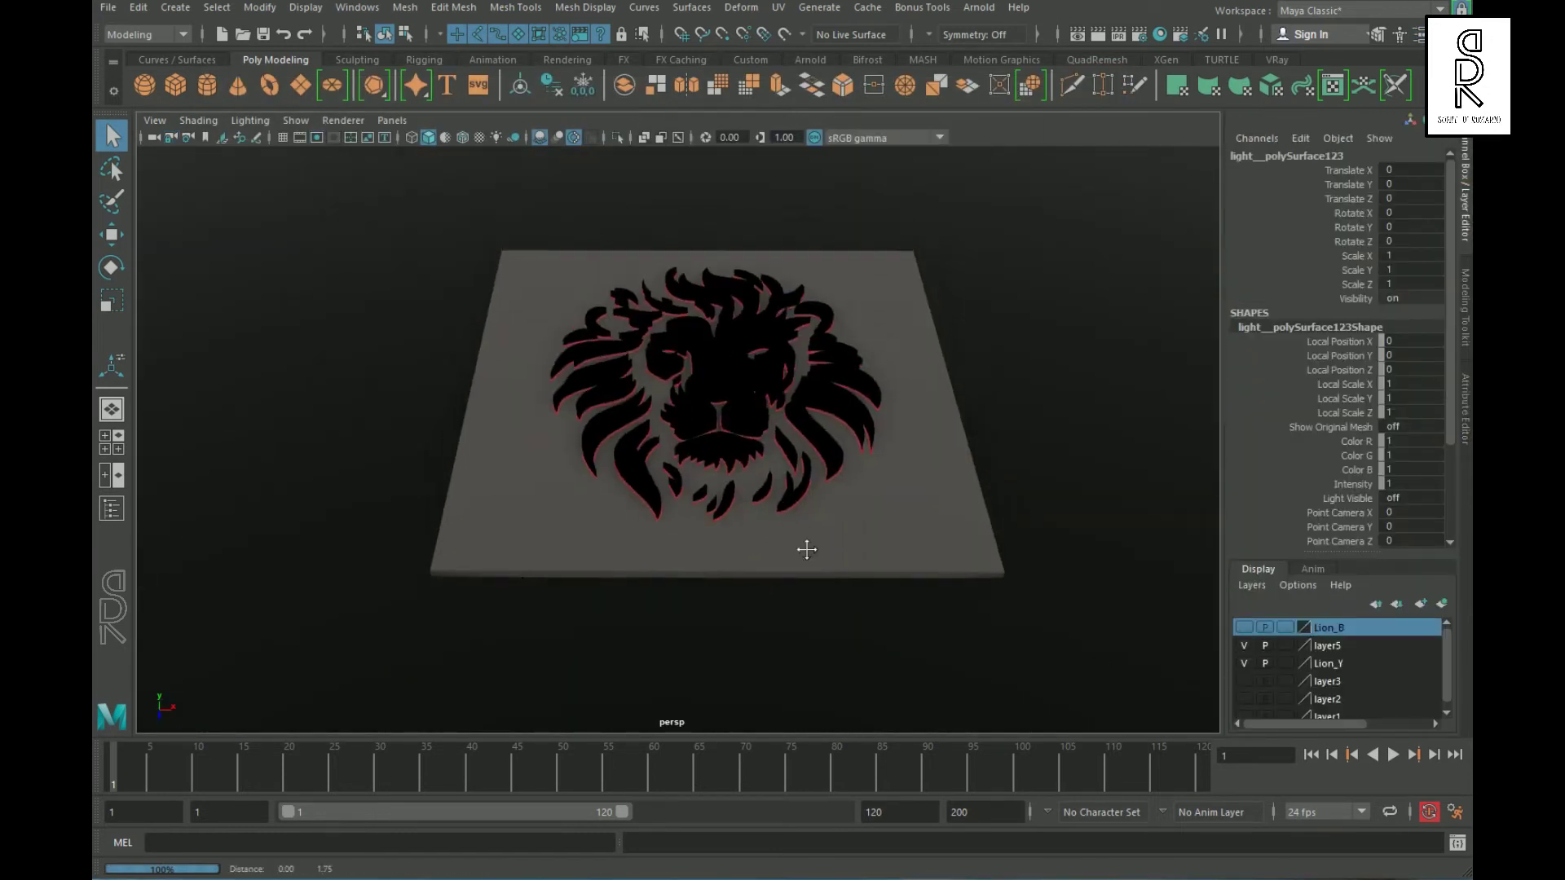
alt+drag(751, 511, 859, 524)
alt+right_drag(859, 524, 549, 497)
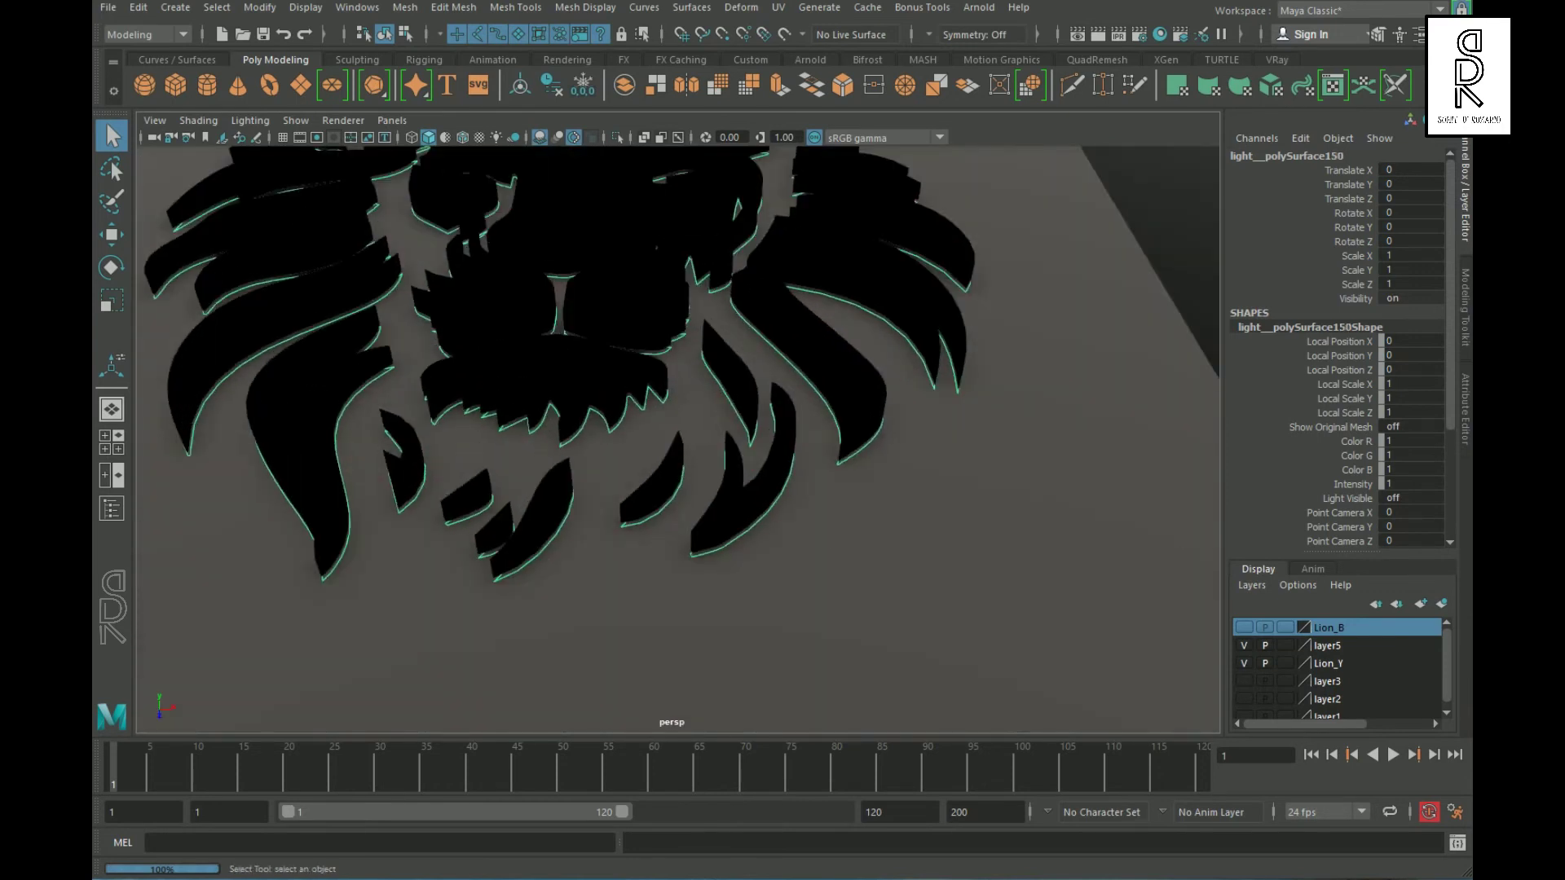
- Examine the Lion_Y mesh light's attributes and the yellow-to-red ramp connected to its color
key(ctrl+a)
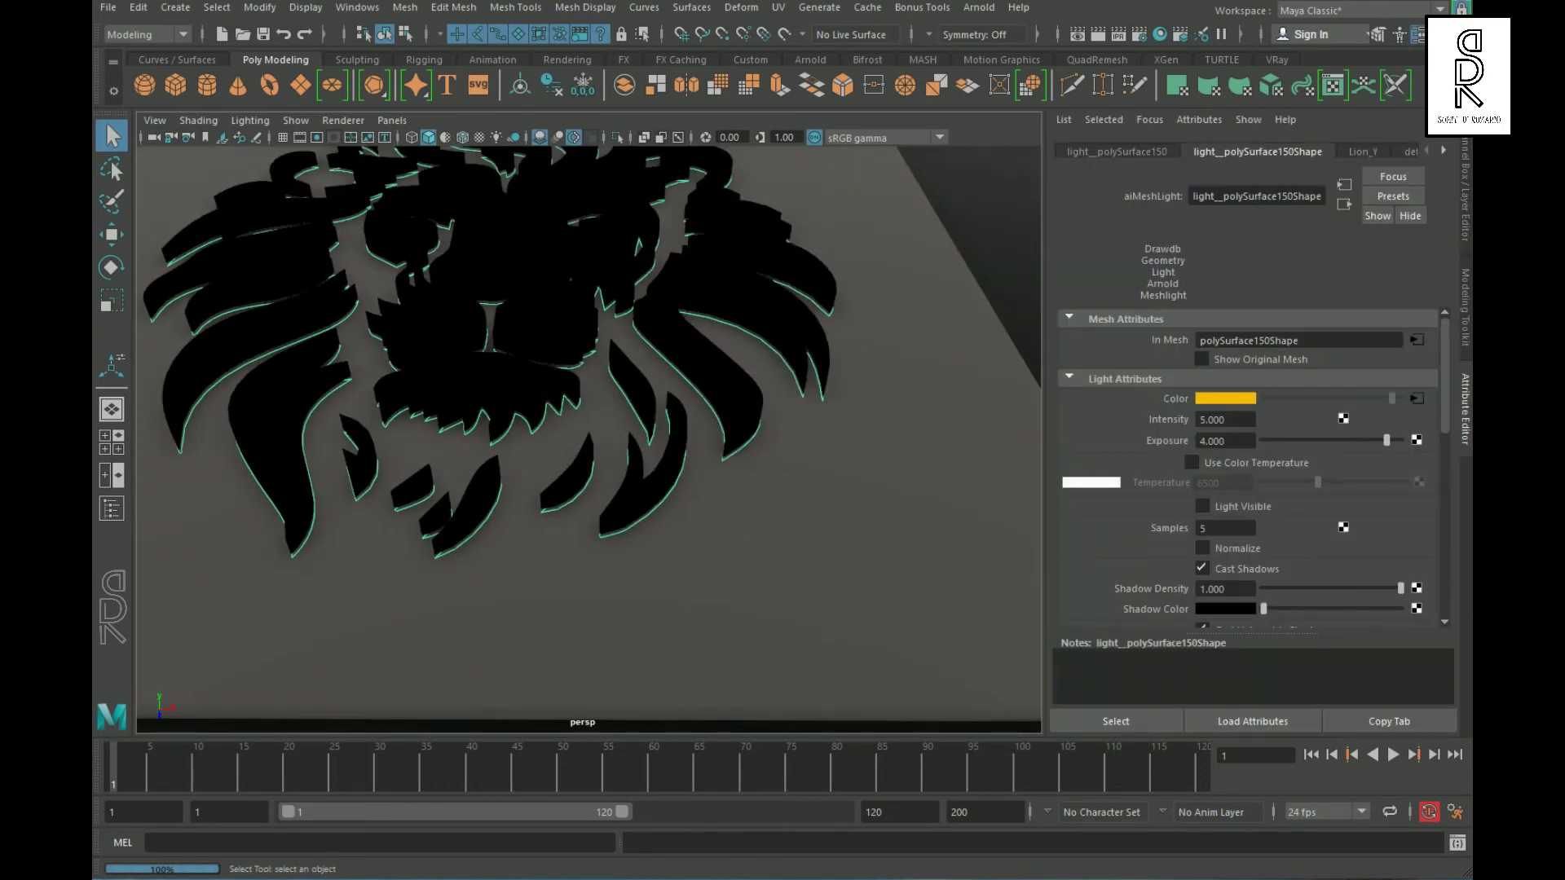
click(1418, 400)
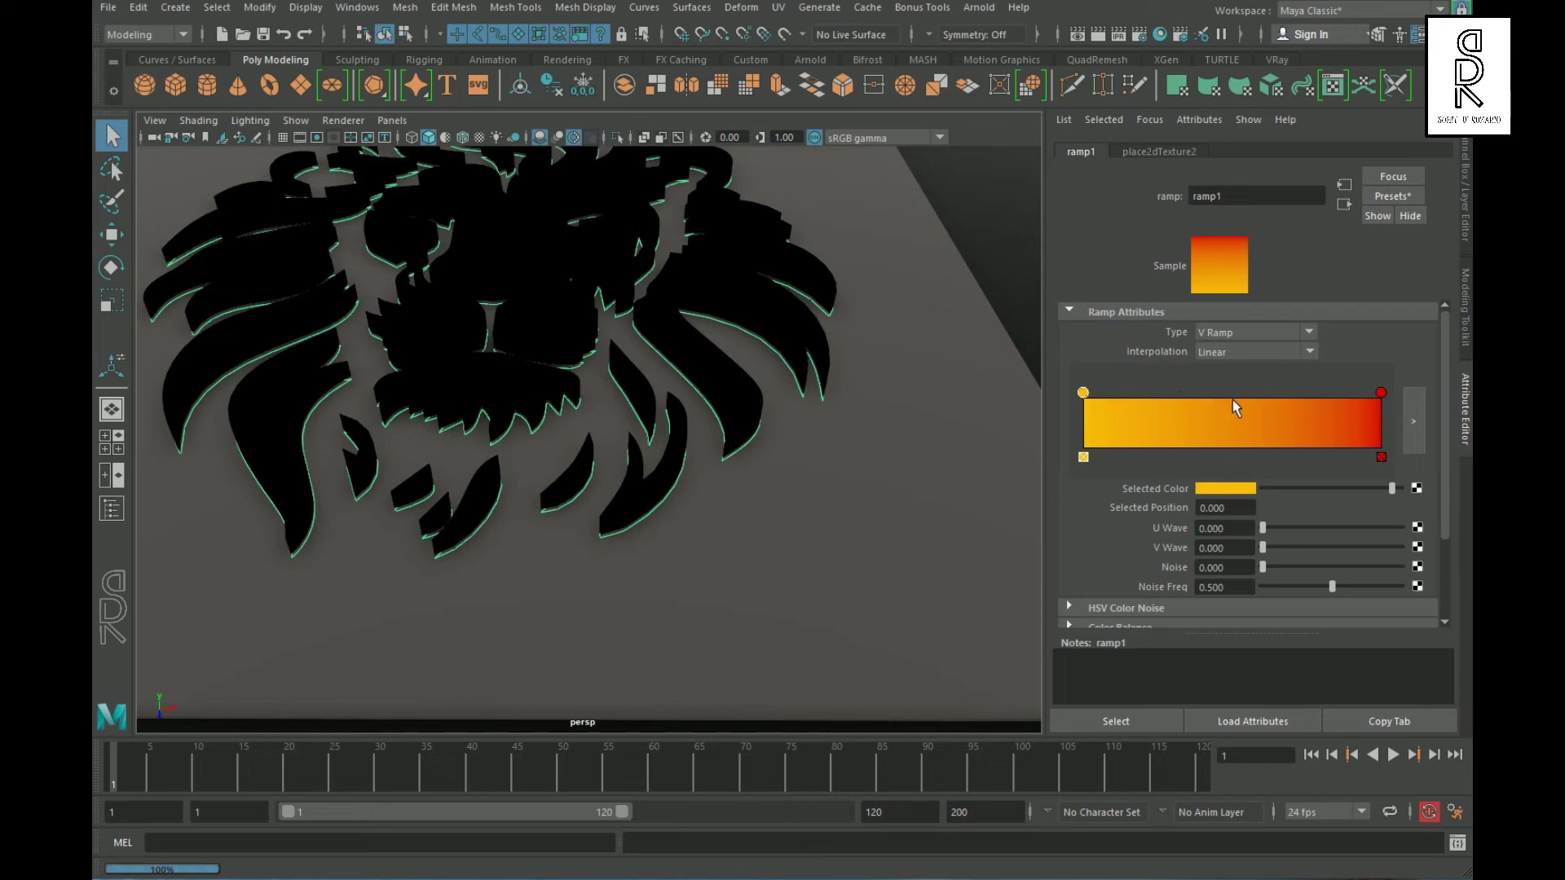
scroll(856, 567, down, 3)
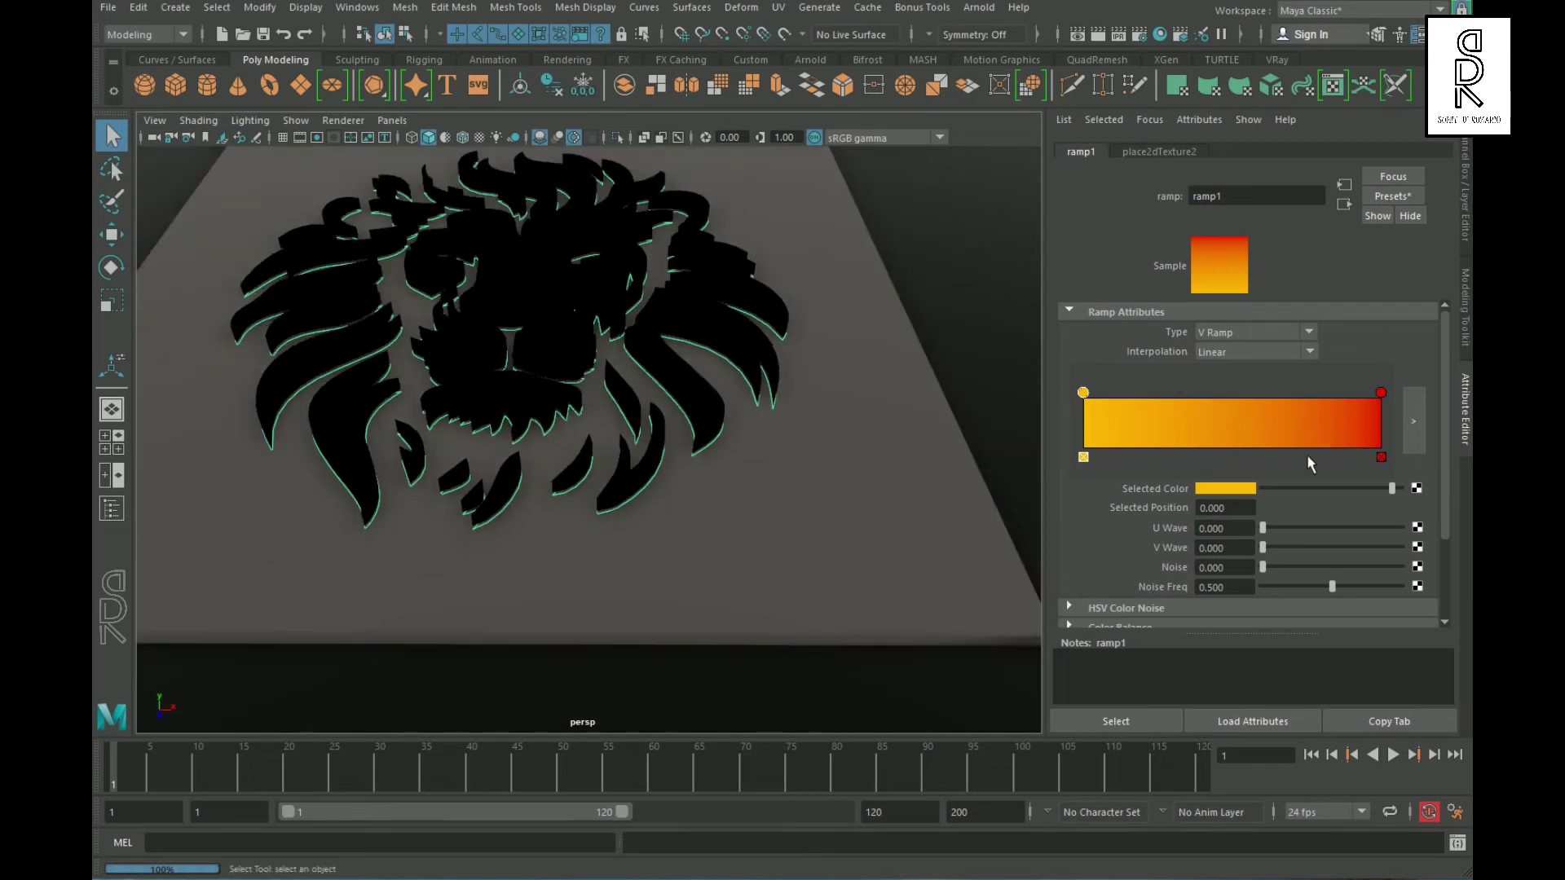
scroll(1283, 575, down, 2)
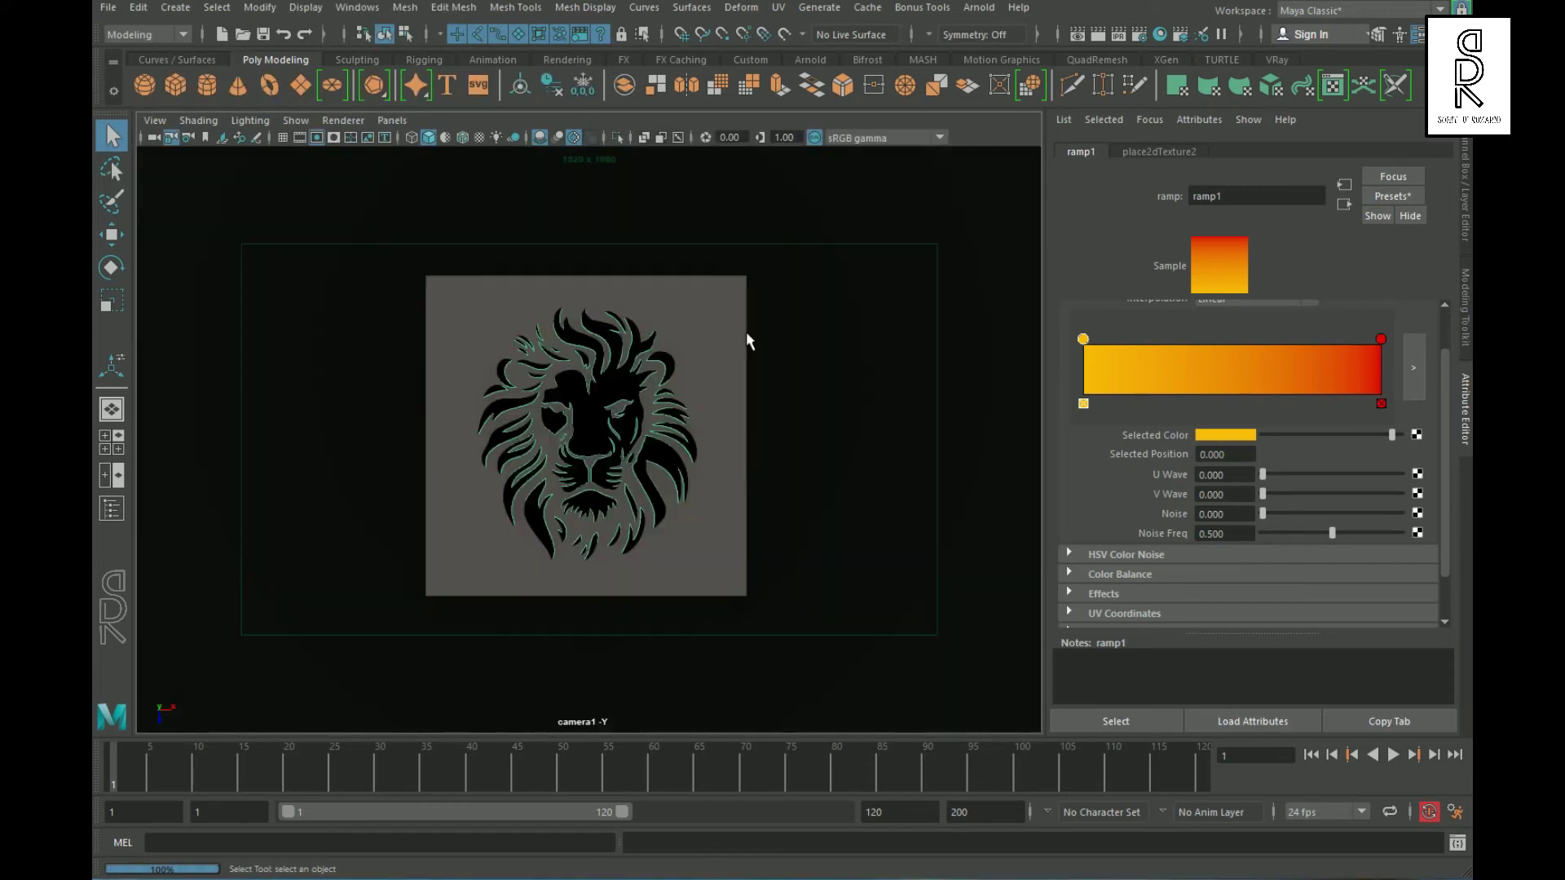
- Render the ramp-lit Lion_Y version through camera1 in Arnold RenderView, check it, and close the render window
click(979, 7)
click(1019, 42)
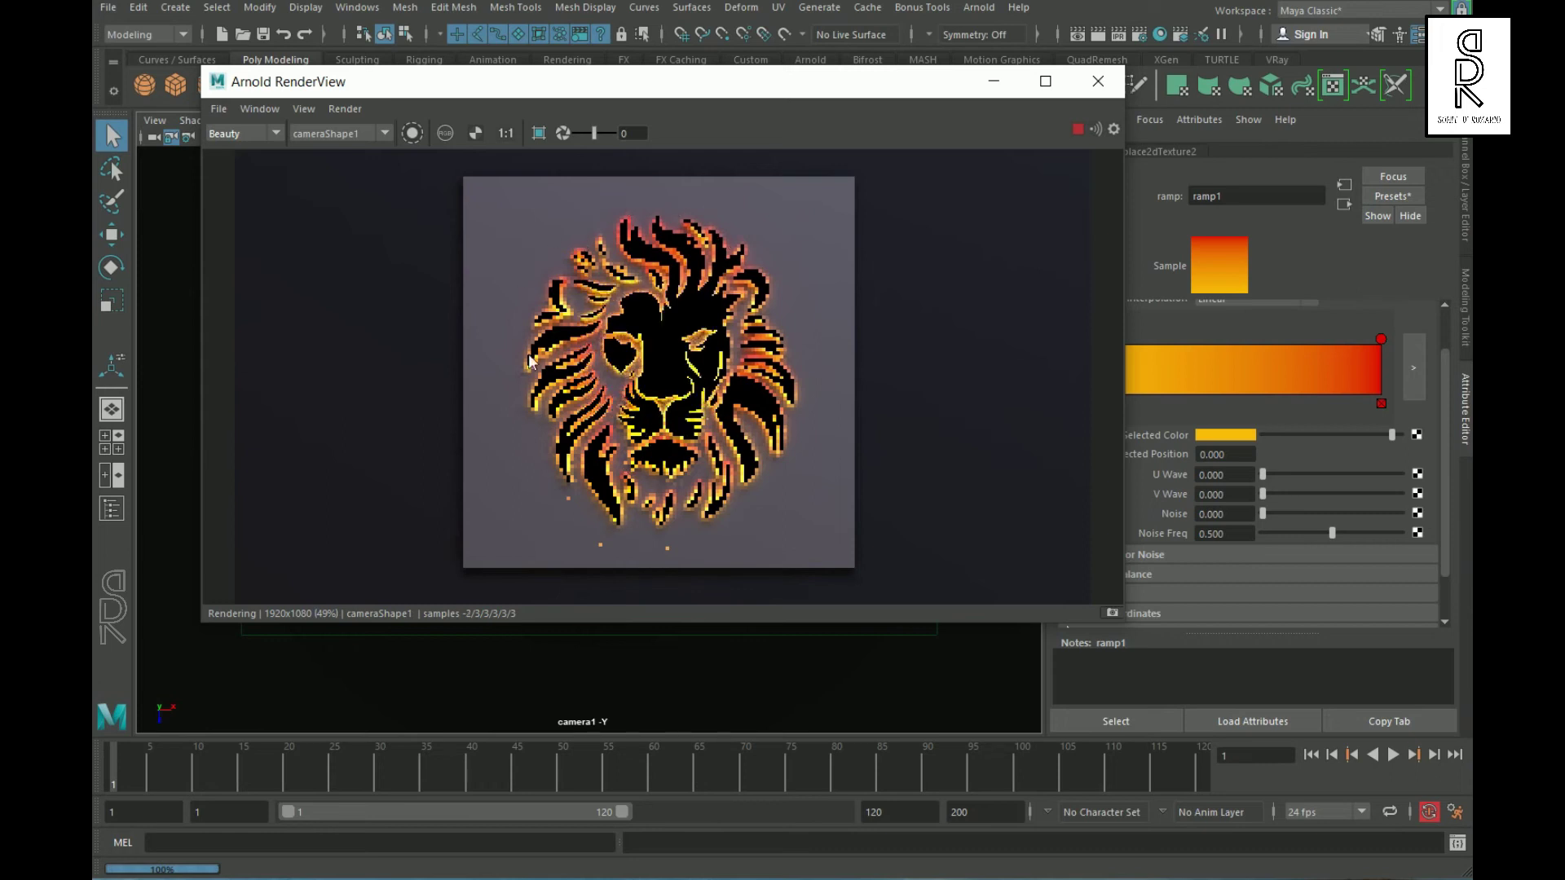
click(1098, 80)
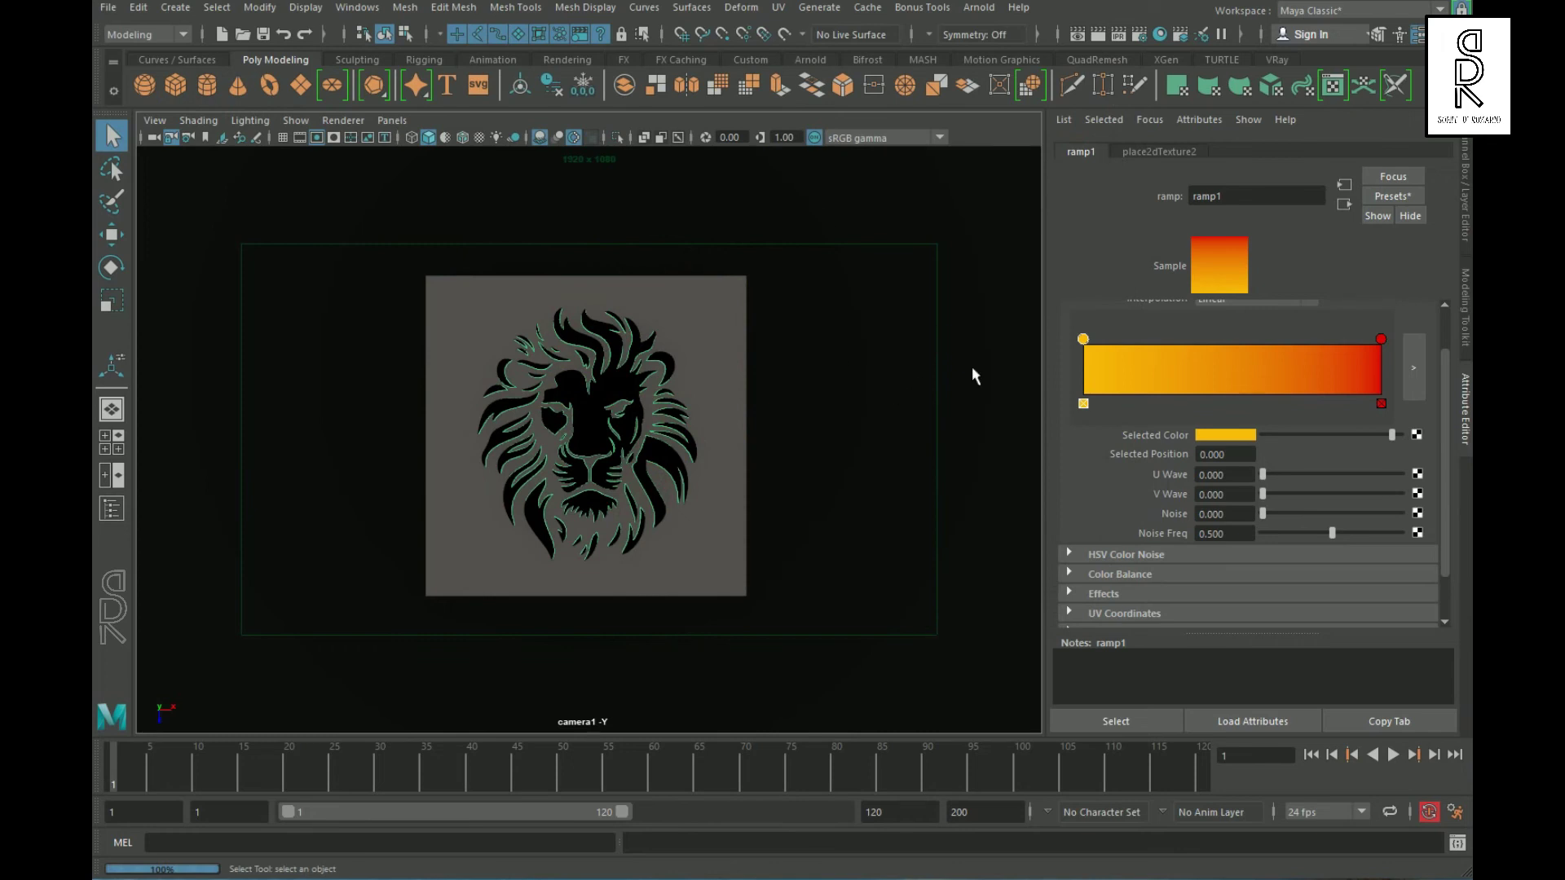
- Hide the Lion_Y layer, show the Lion_B layer, and select the mesh light behind that lion in the perspective view
key(space)
key(space)
click(1464, 204)
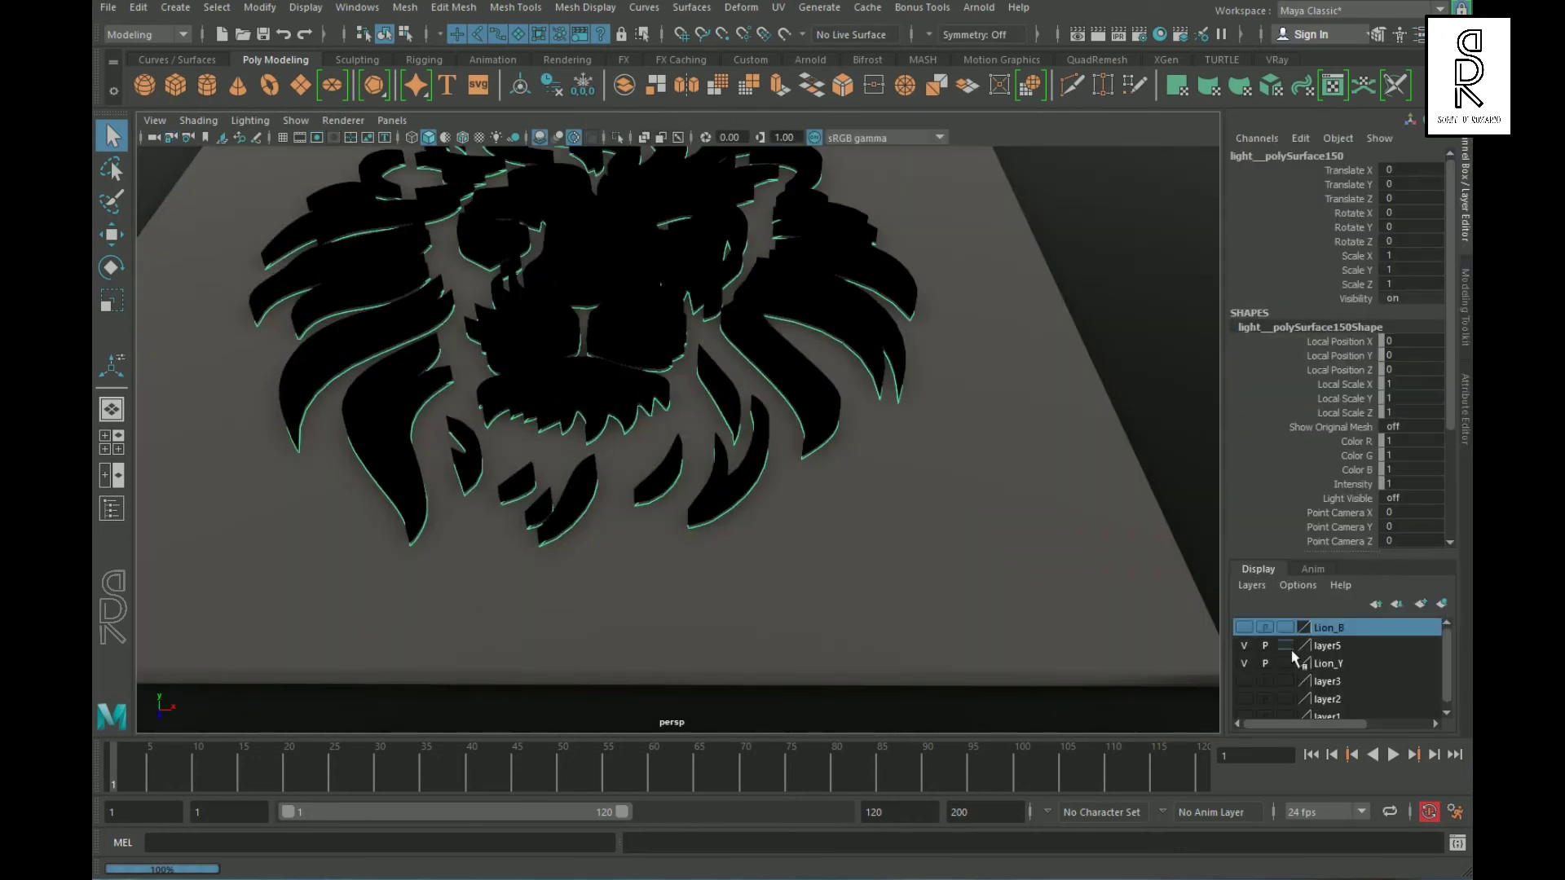
click(1245, 663)
click(1245, 629)
alt+drag(851, 487, 815, 408)
click(793, 502)
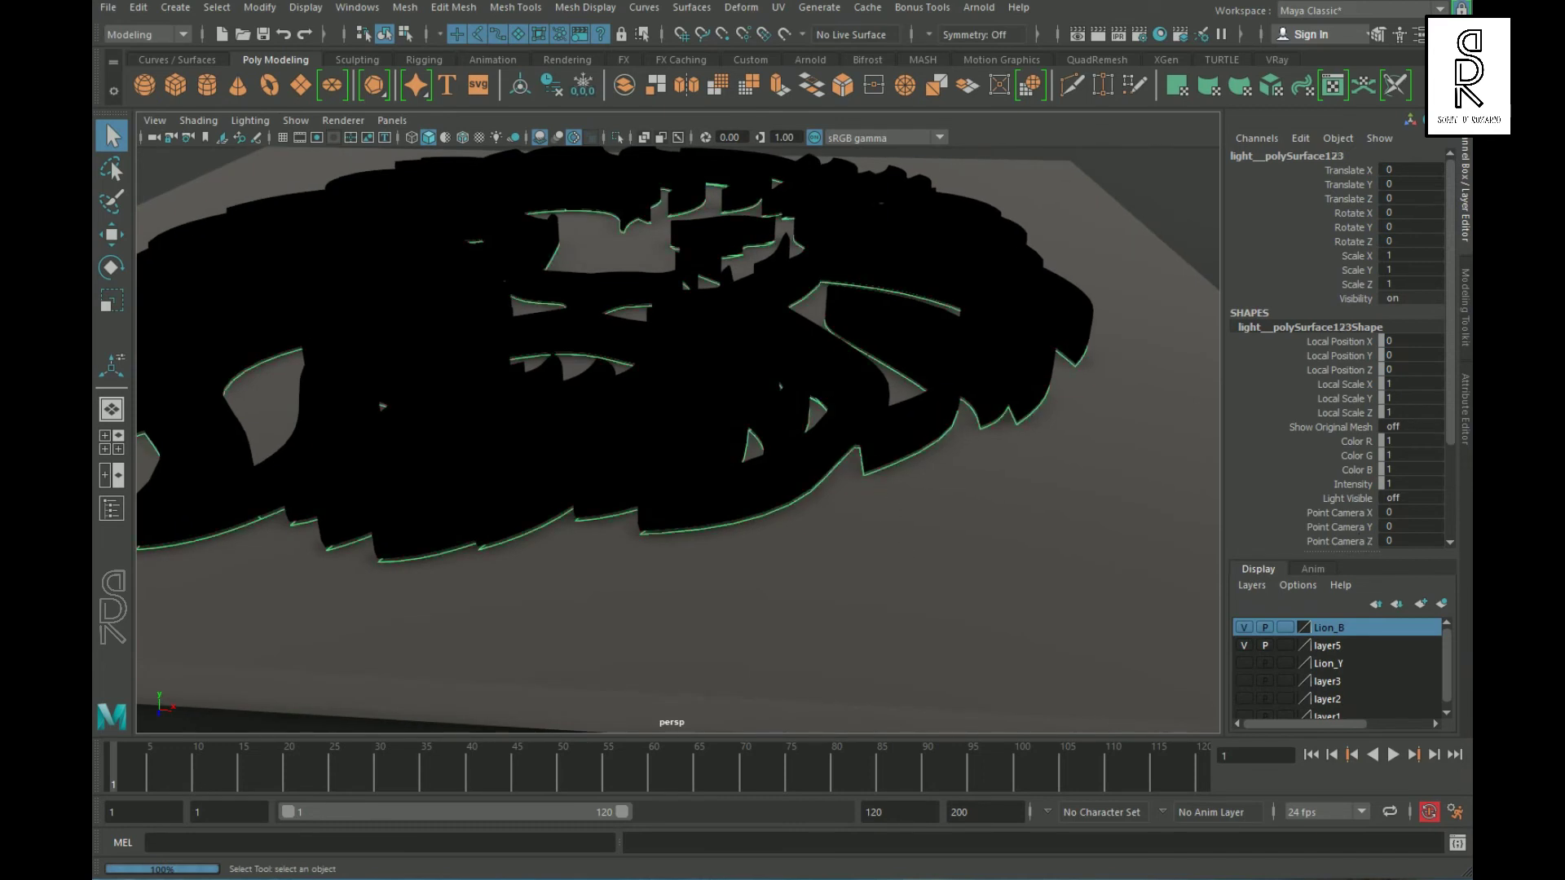
- Create a Ramp texture and connect it to the Color attribute of the Lion_B mesh light
click(1465, 412)
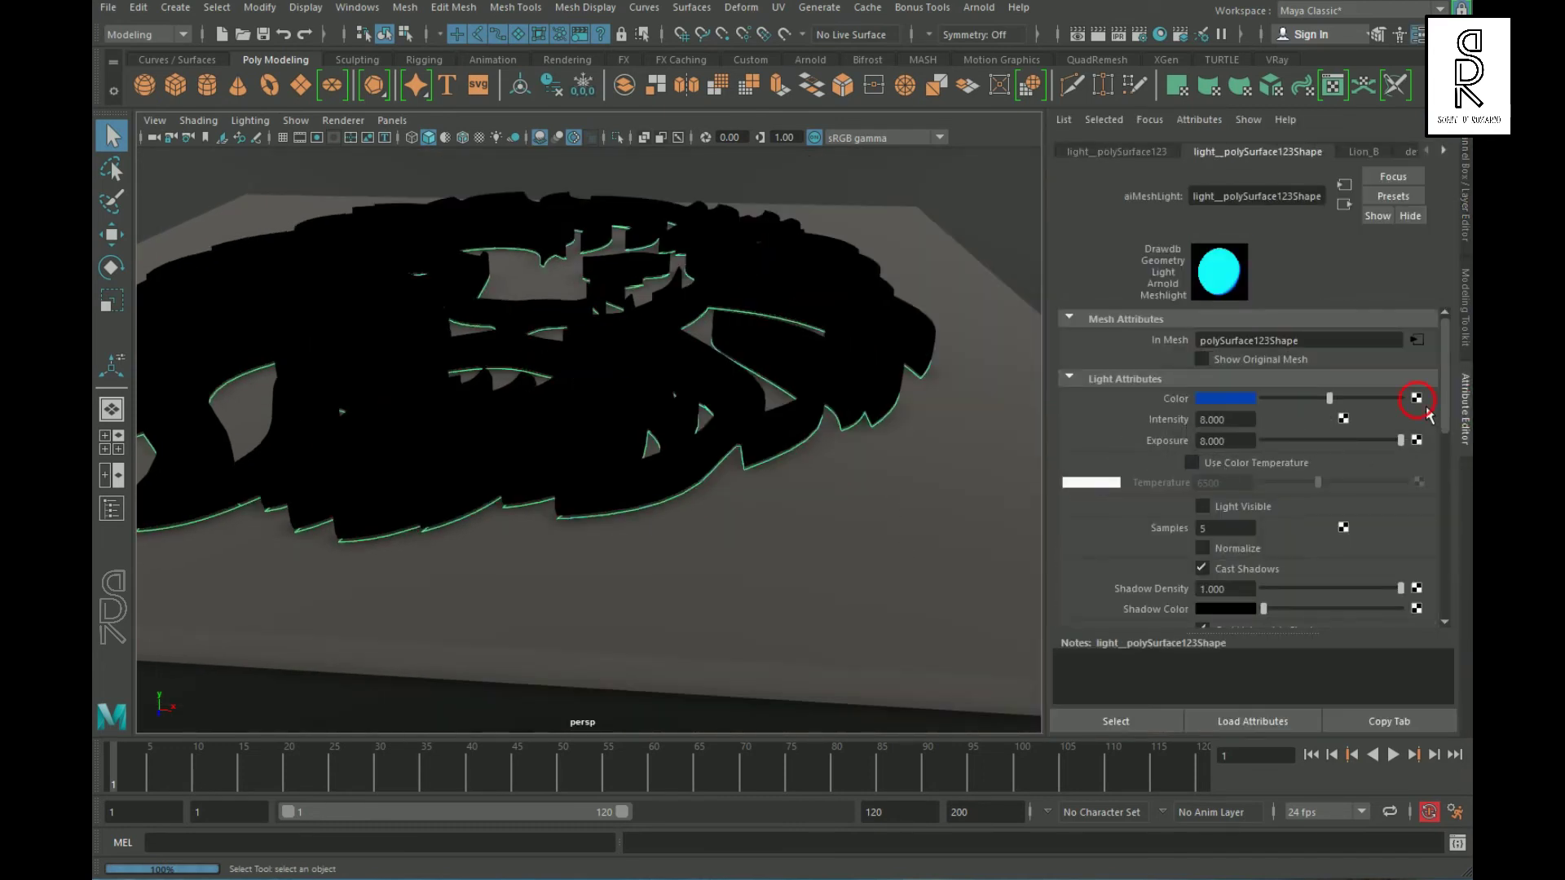
click(1416, 399)
text(ramp)
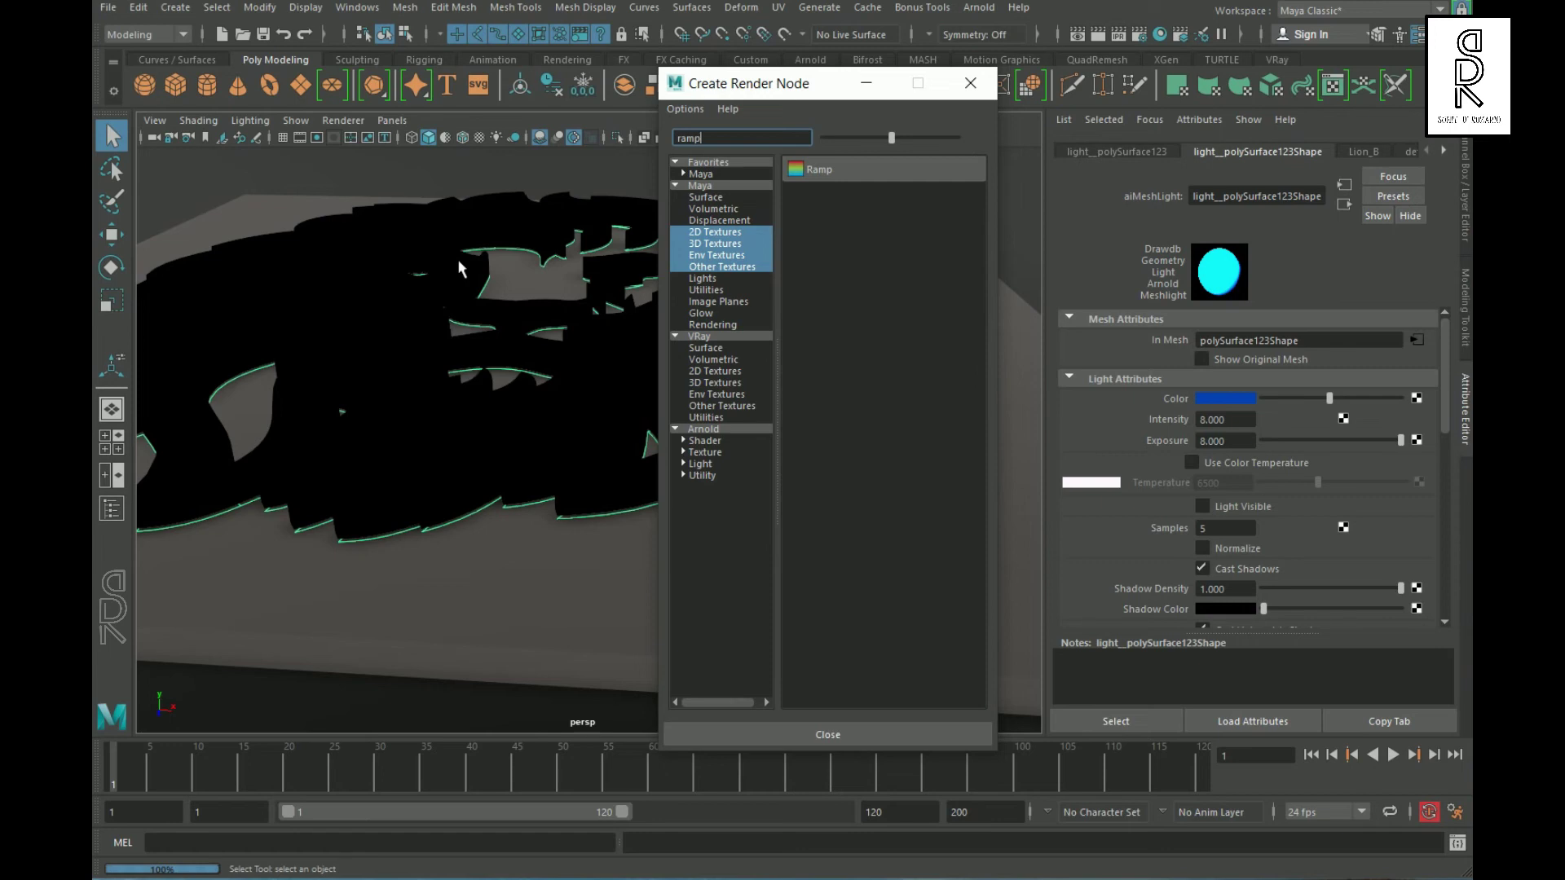
key(Return)
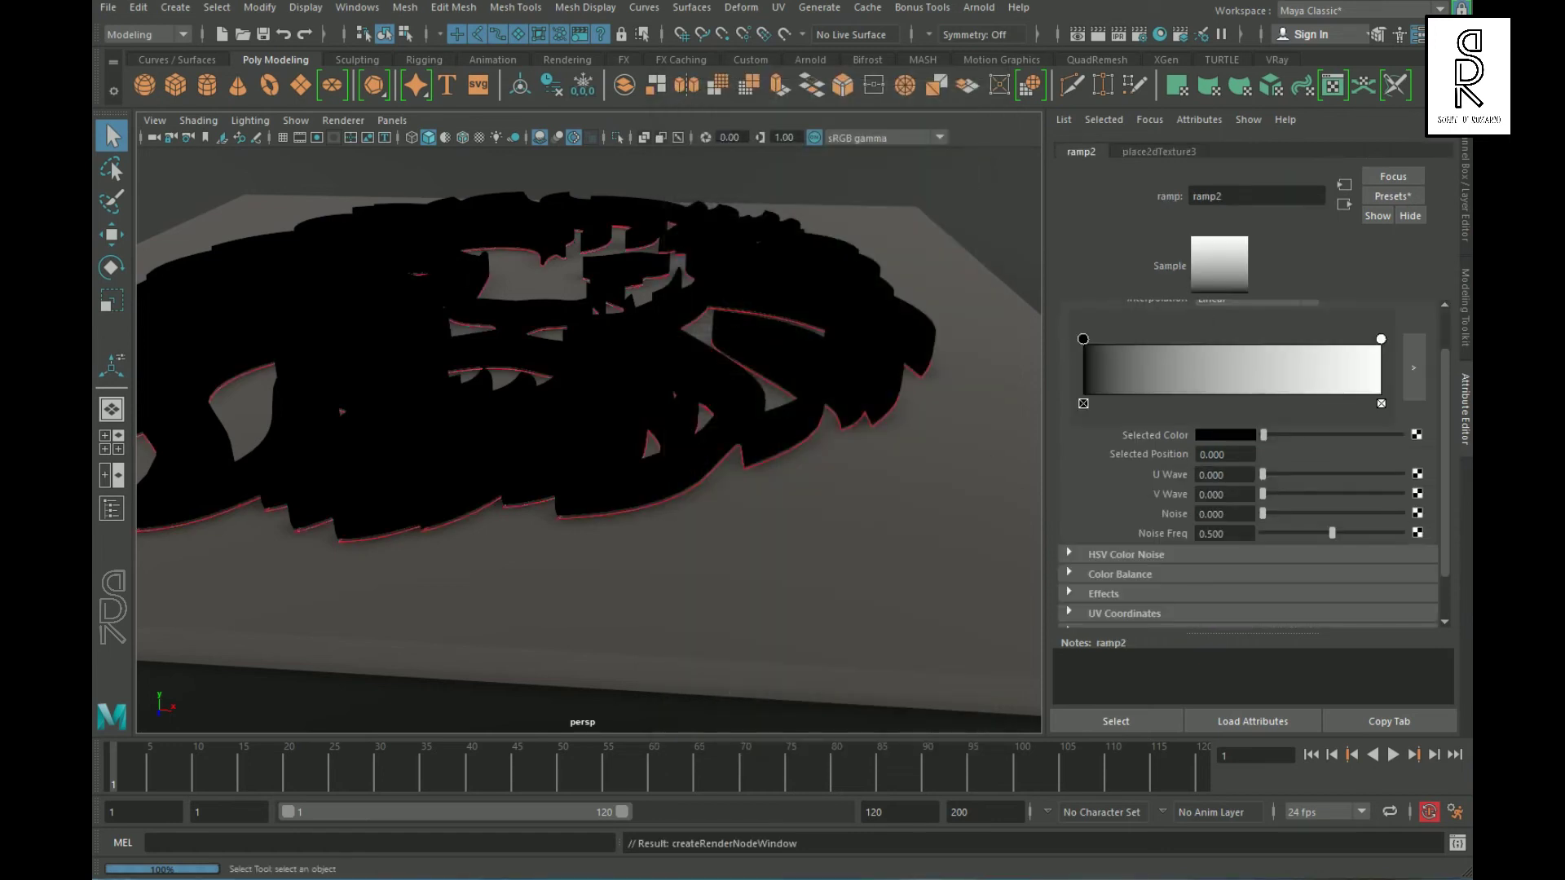
scroll(819, 454, down, 4)
alt+drag(817, 453, 803, 534)
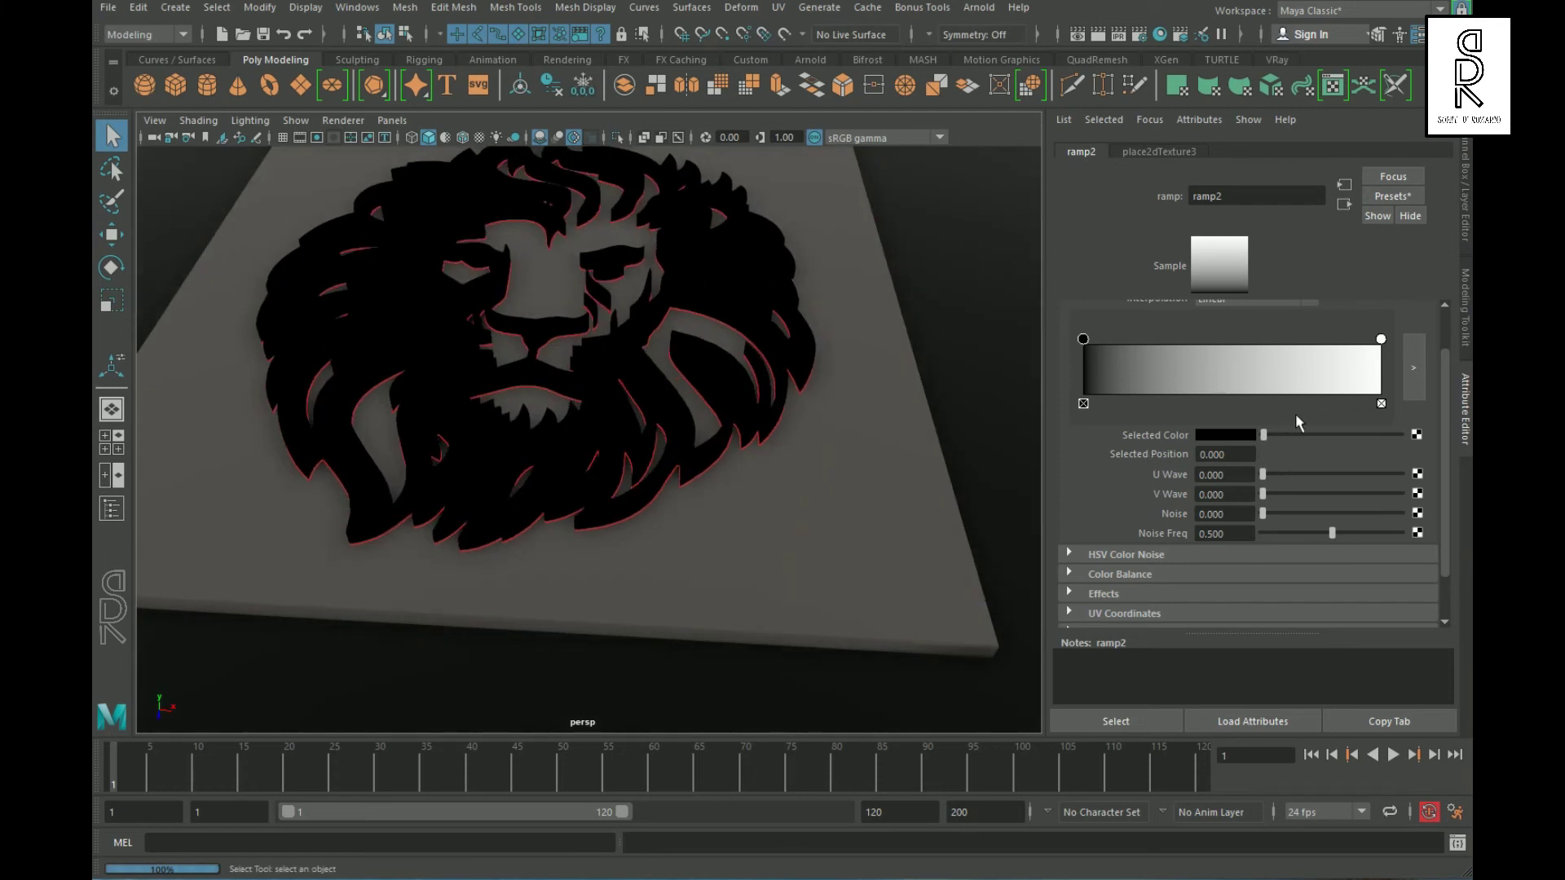
scroll(1294, 413, down, 1)
scroll(1294, 413, up, 2)
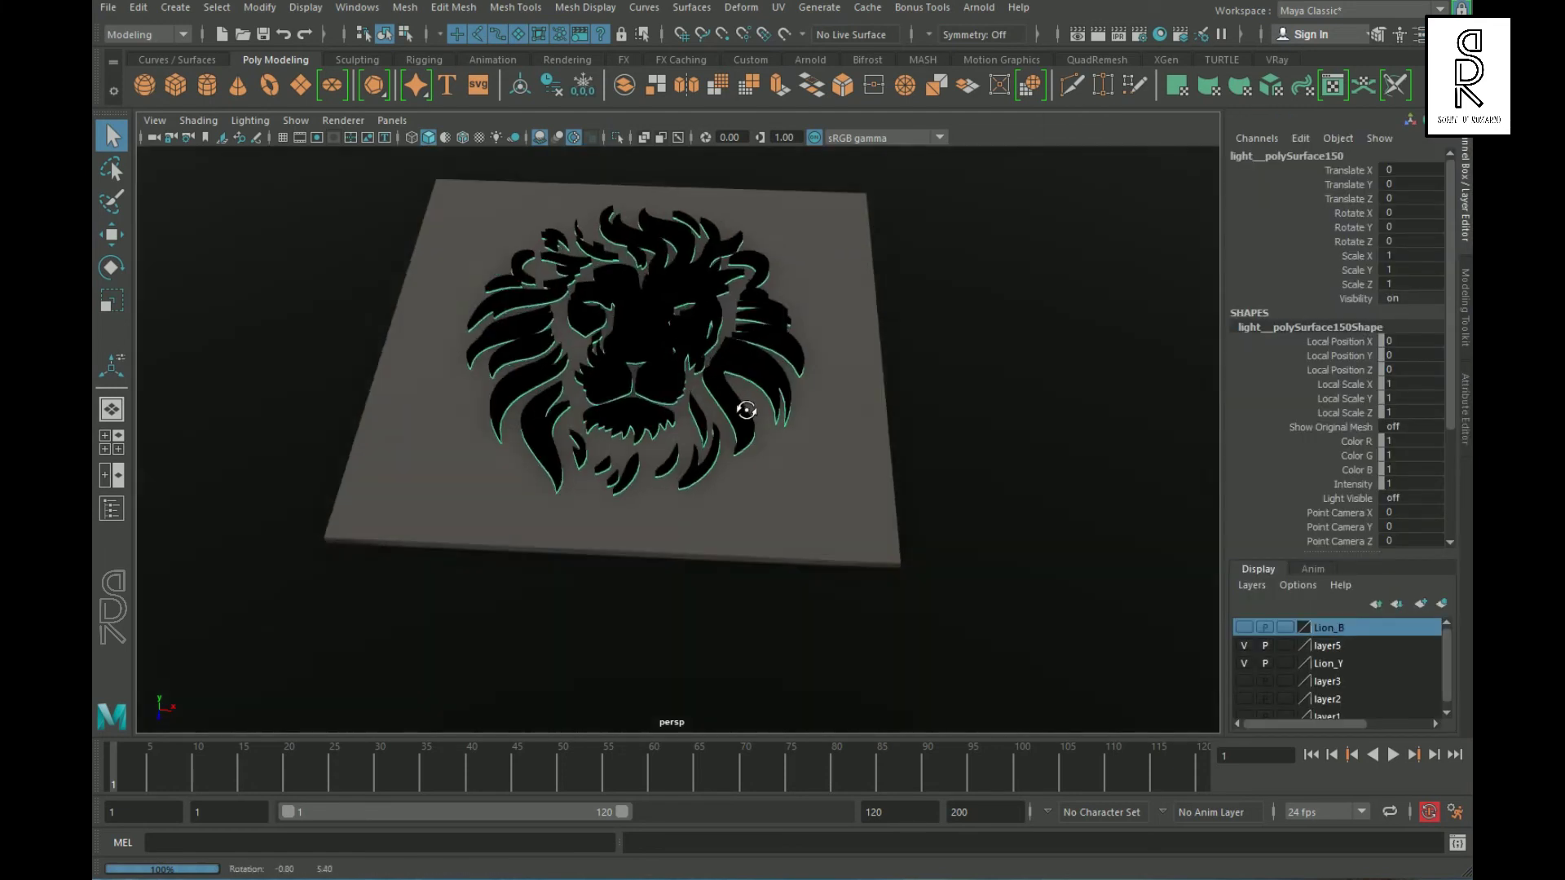
- In Render Settings, choose camera1 as the renderable camera and apply the HD_1080 image size preset
alt+drag(744, 409, 864, 469)
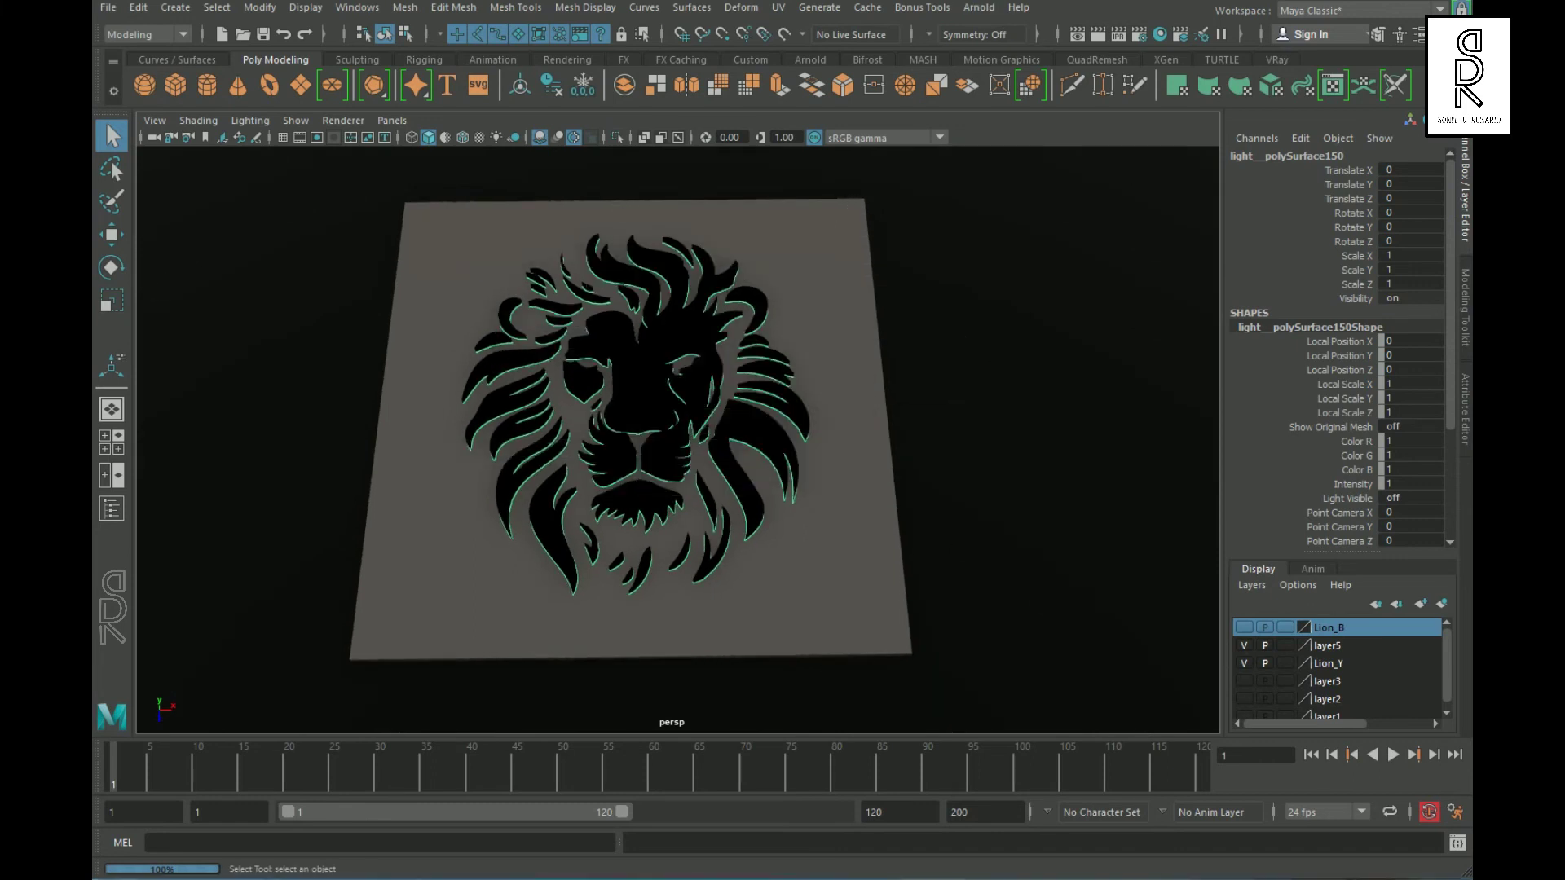
key(space)
click(1140, 35)
drag(914, 54, 865, 35)
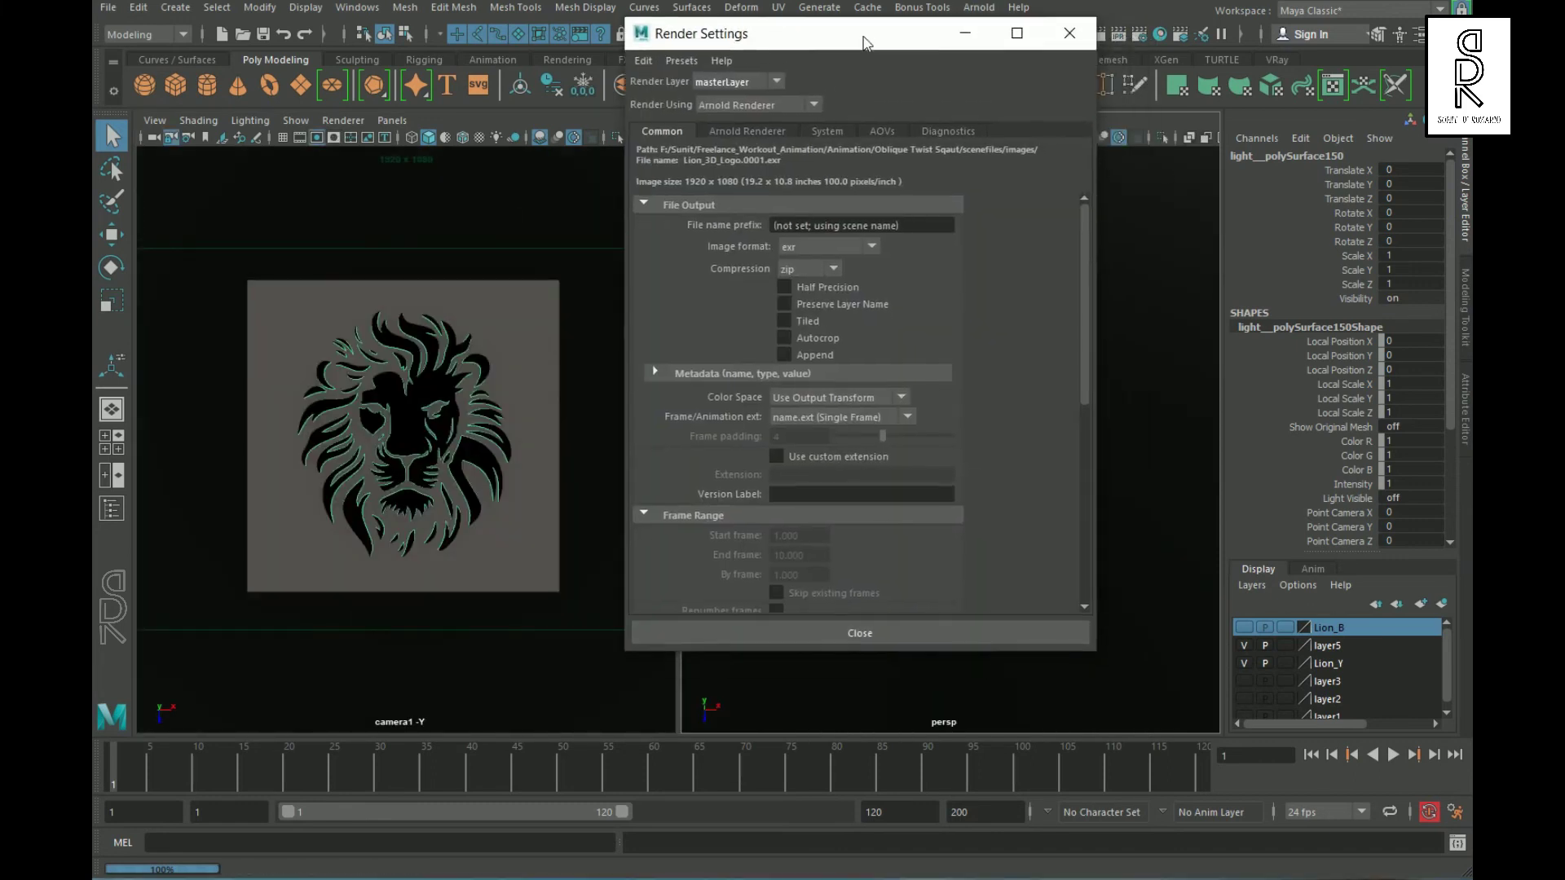
scroll(1060, 326, down, 5)
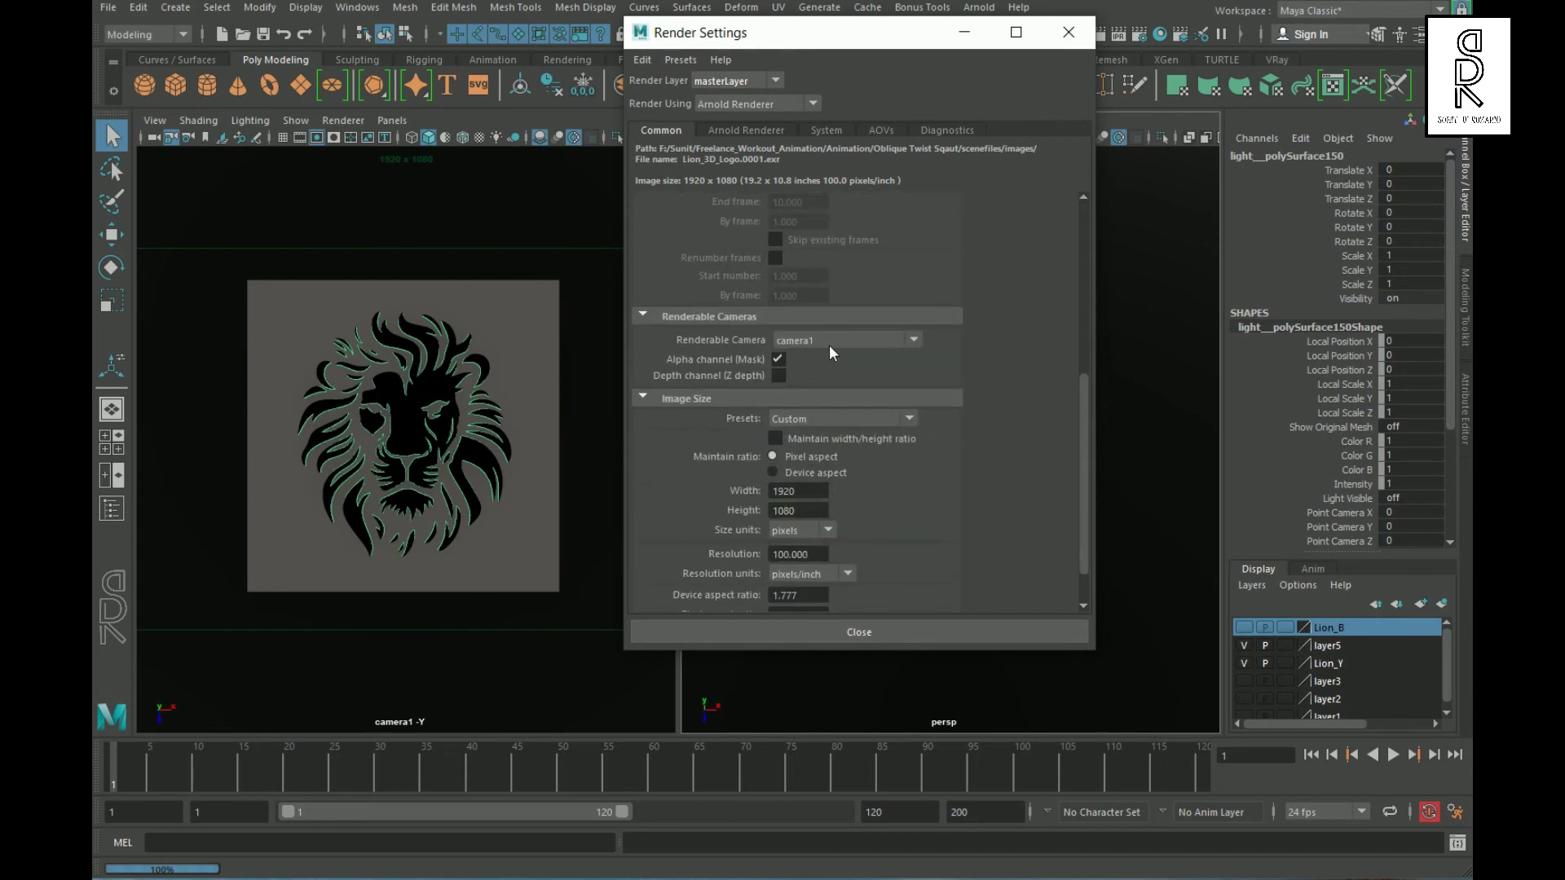
click(847, 340)
click(795, 358)
click(858, 417)
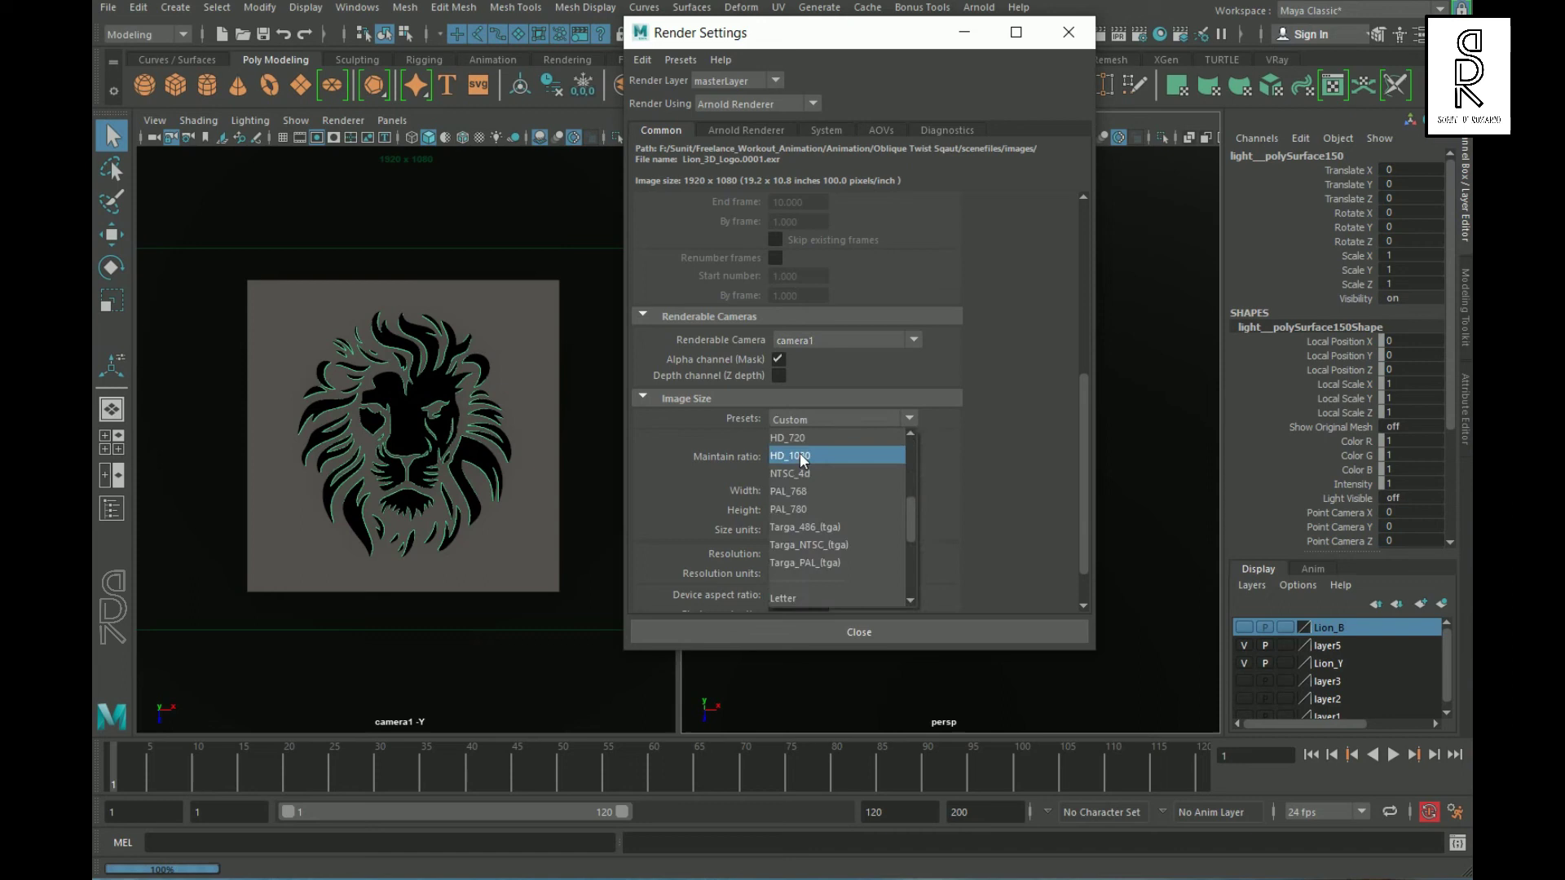
click(799, 452)
scroll(937, 442, down, 2)
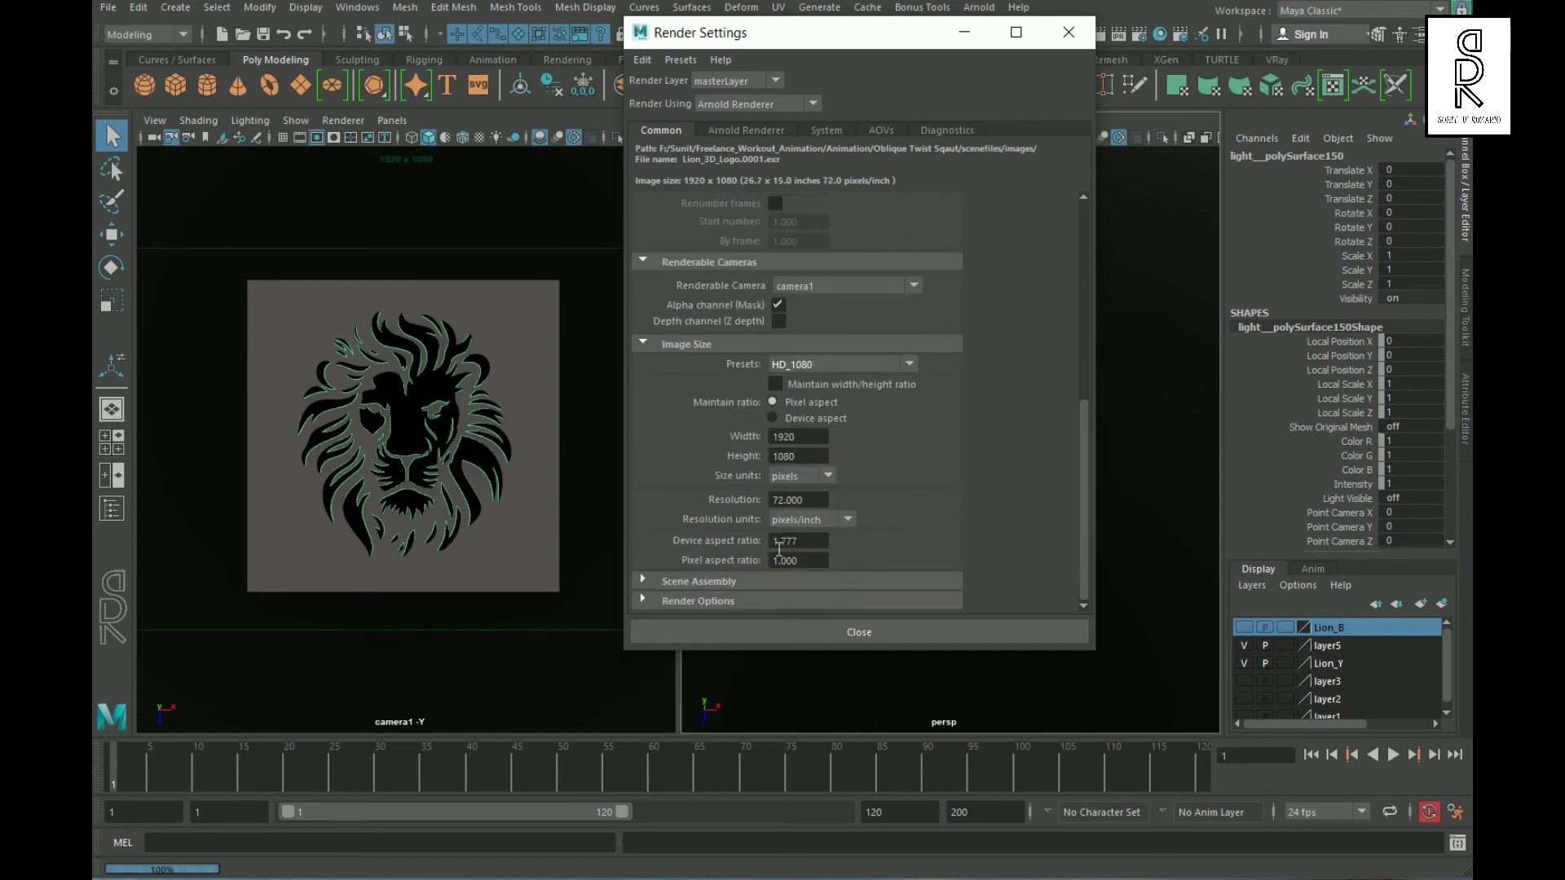